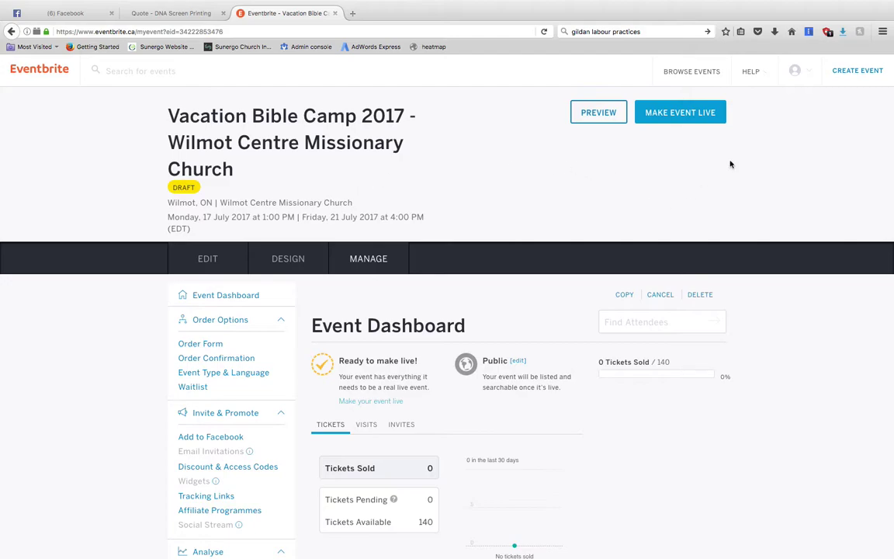
# Open the dashboard of the past event Vacation Bible Camp 2016 - Wilmot Centre Missionary Church from the managed events
pyautogui.moveTo(796, 71)
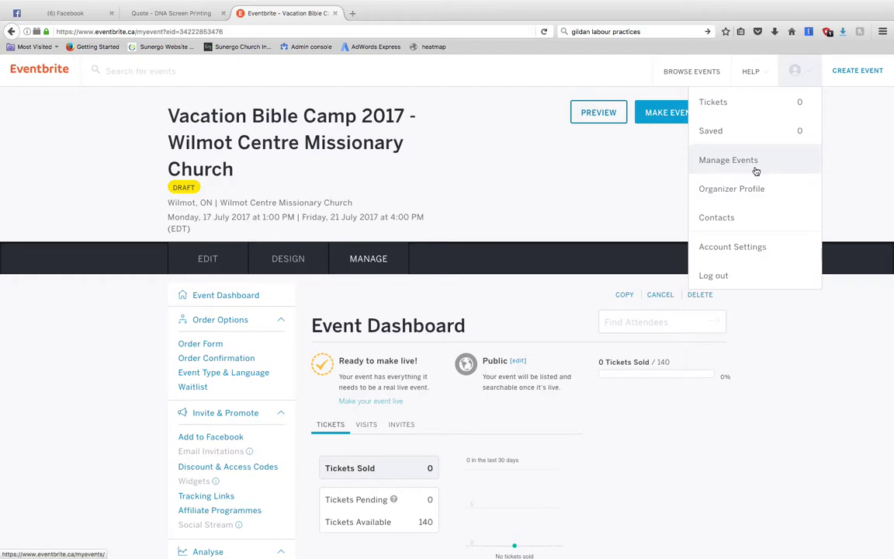
pyautogui.click(756, 171)
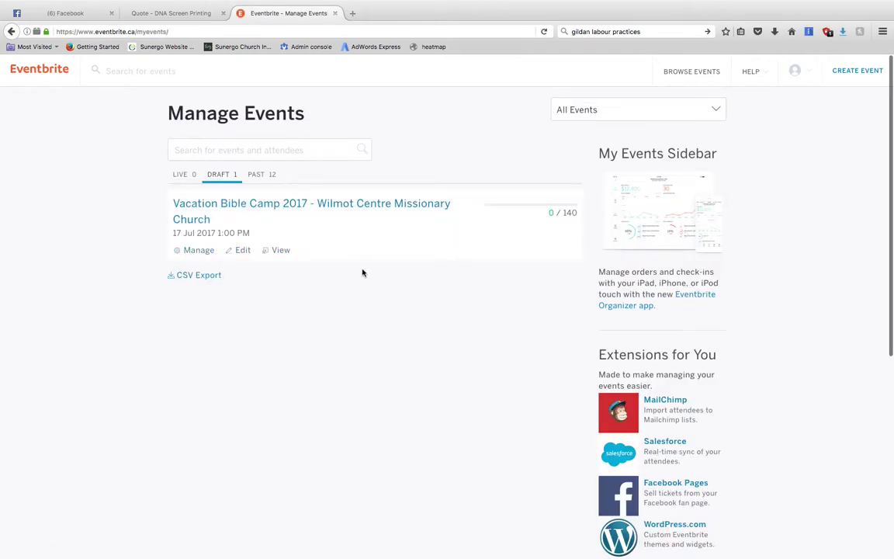
pyautogui.click(262, 175)
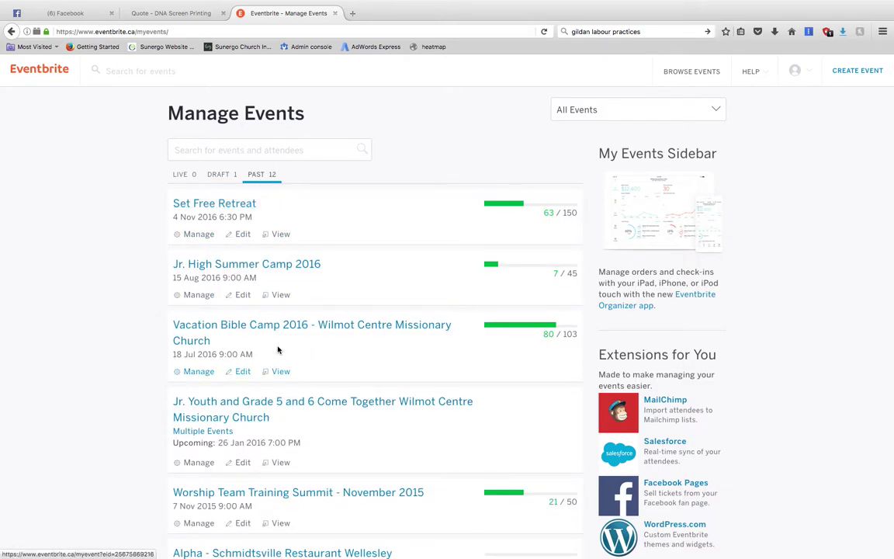
pyautogui.scroll(-5, 277, 350)
pyautogui.scroll(-2, 277, 349)
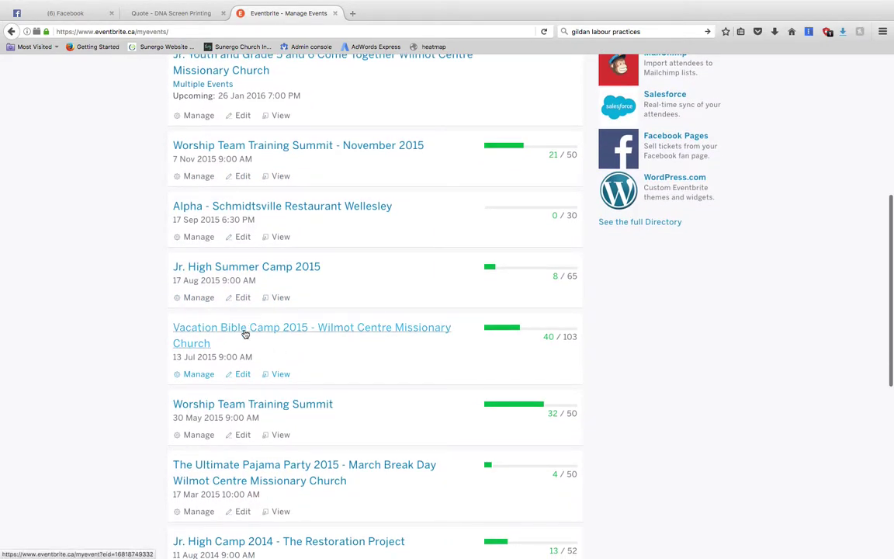
pyautogui.scroll(5, 245, 334)
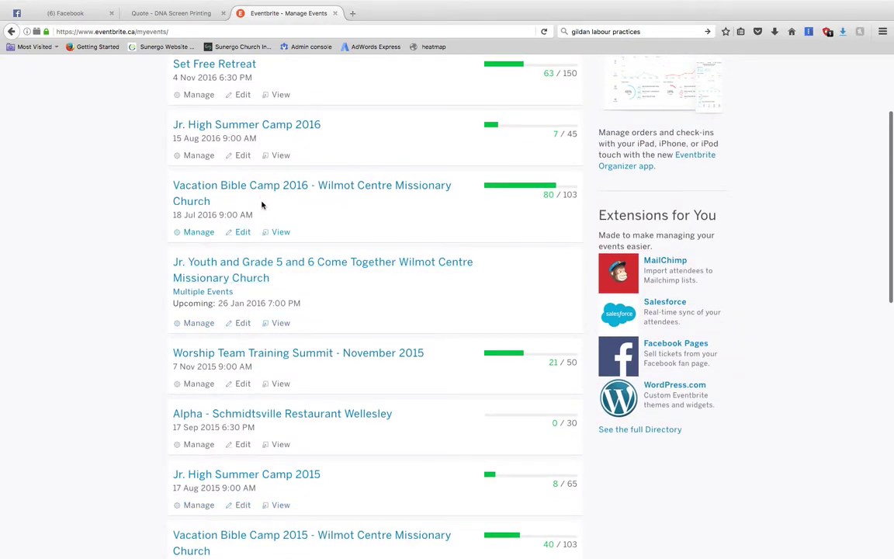
pyautogui.click(256, 191)
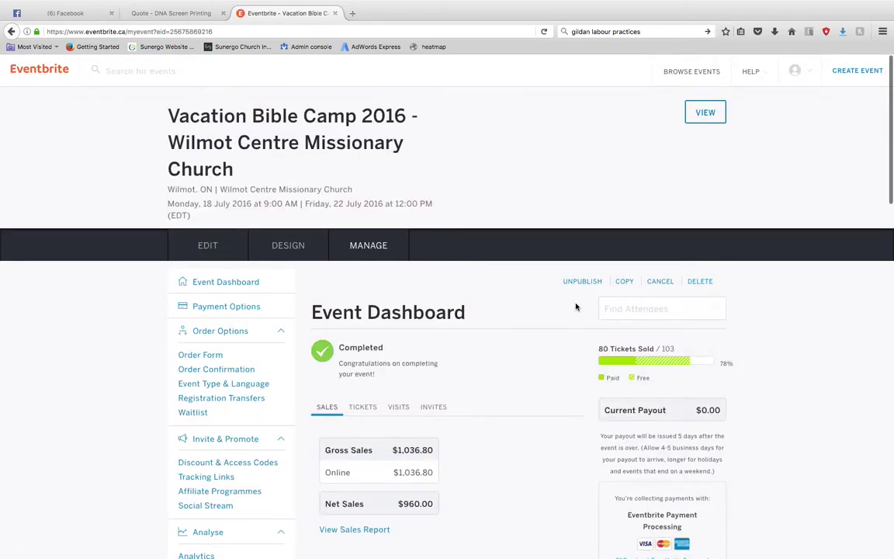
# Copy this event under the name "Vacation Bible Camp 2017 - Wilmot Centre Missionary Church test"
pyautogui.click(625, 283)
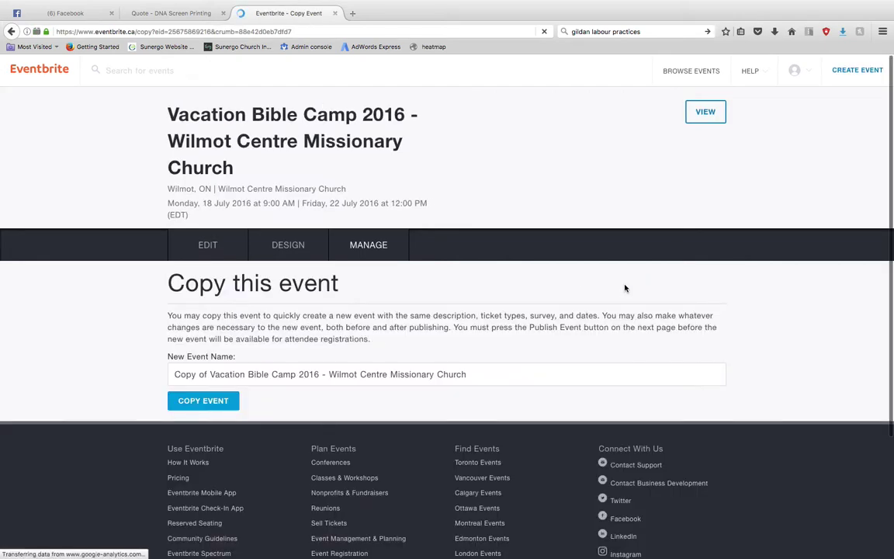
pyautogui.click(199, 374)
pyautogui.moveTo(209, 374); pyautogui.dragTo(151, 370)
pyautogui.press('BackSpace')
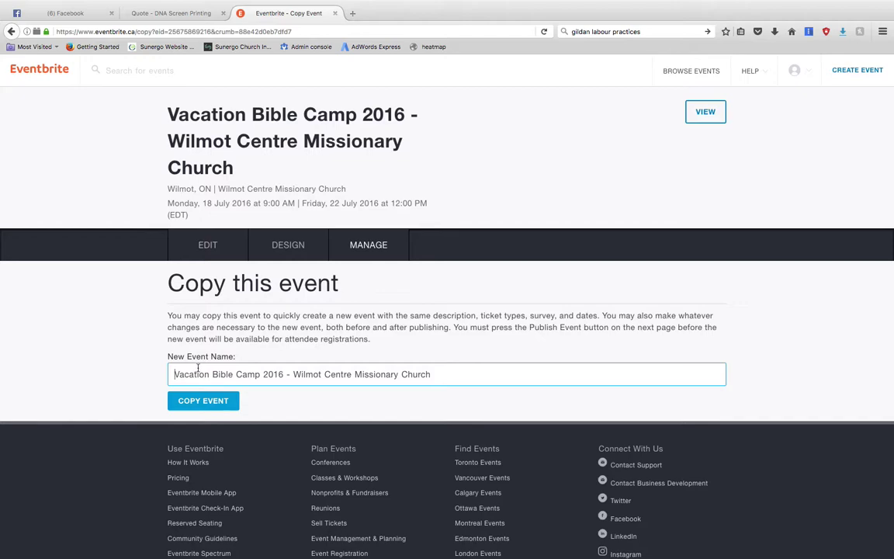
pyautogui.click(284, 374)
pyautogui.press('BackSpace')
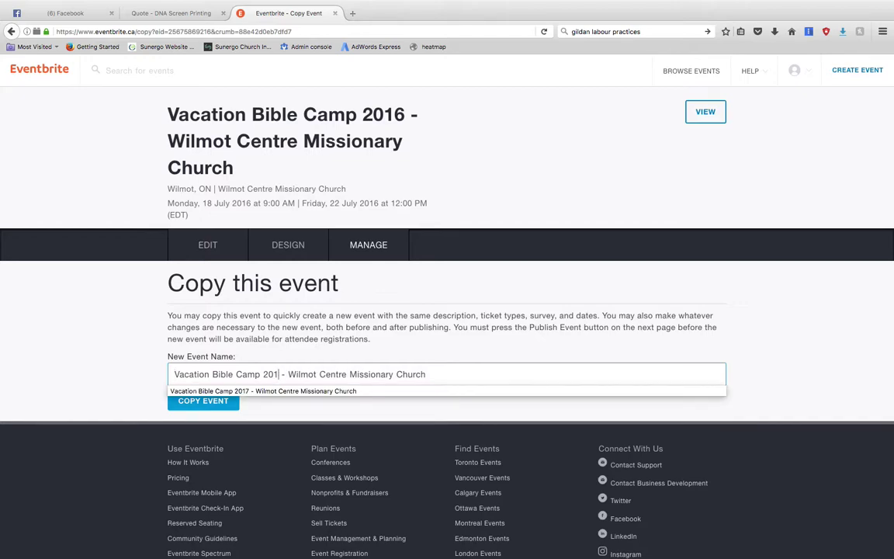
pyautogui.write('7')
pyautogui.press('Down')
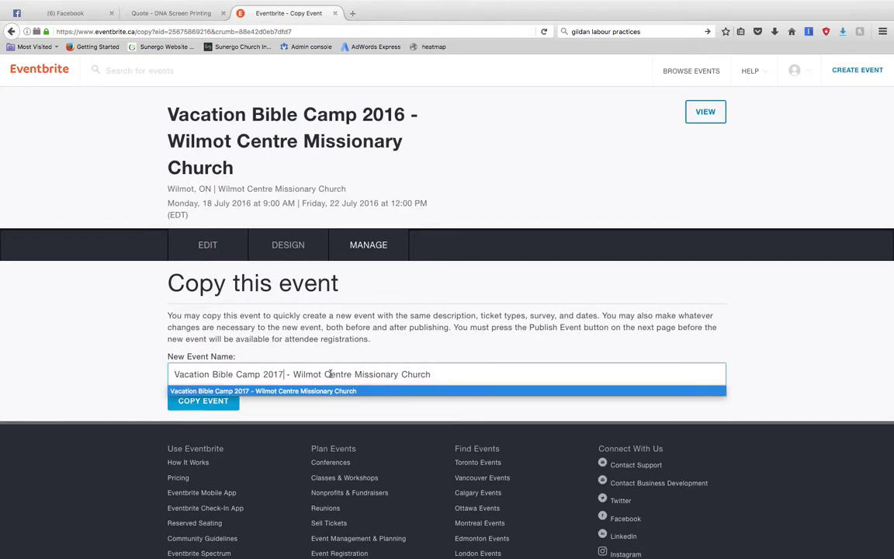
pyautogui.press('Return')
pyautogui.write('test')
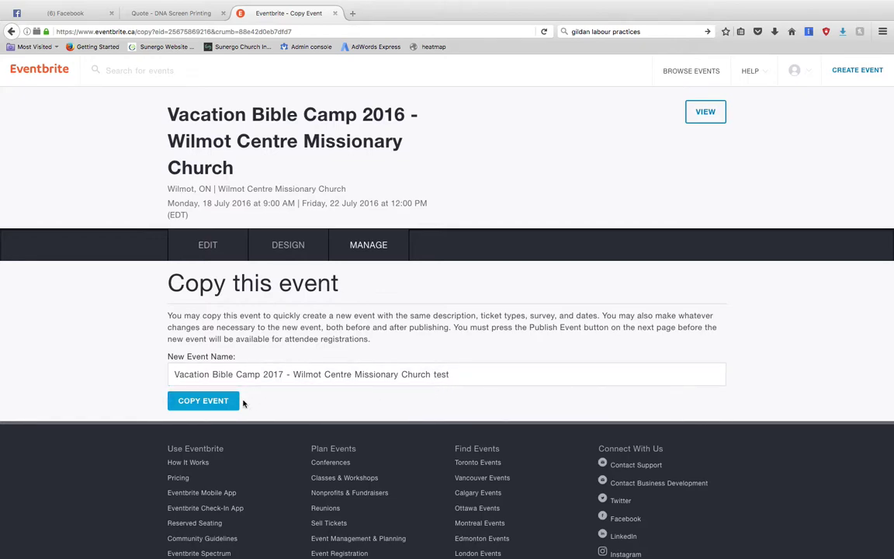
pyautogui.click(222, 401)
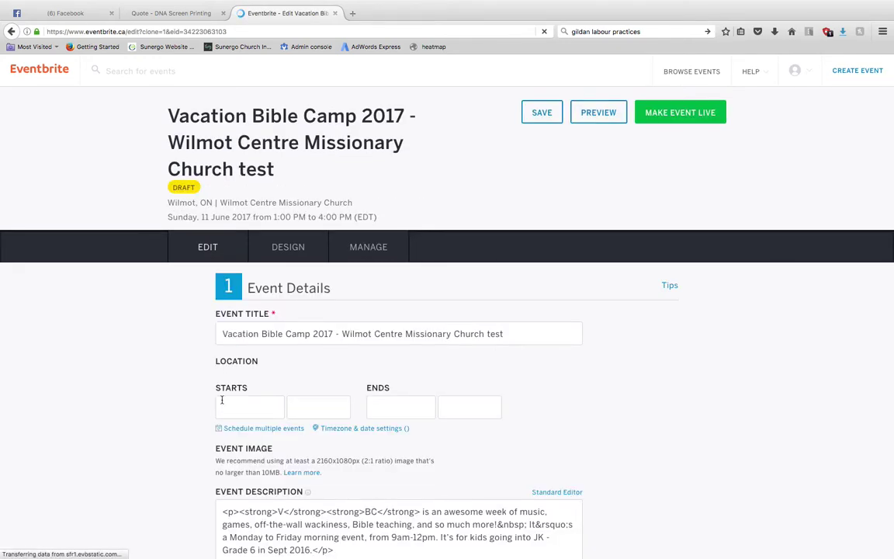
# Set the copied event's start date to 17/07/2017 in the event details
pyautogui.scroll(-1, 311, 375)
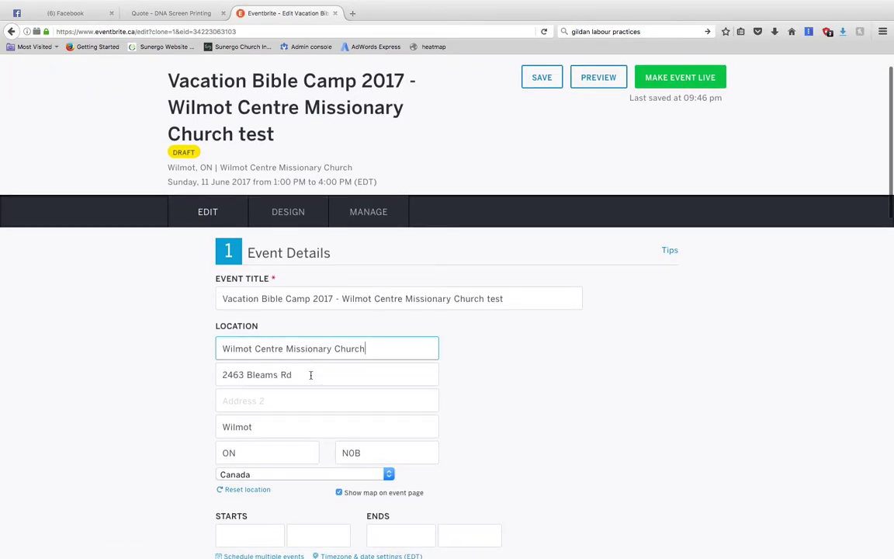
pyautogui.scroll(-2, 311, 373)
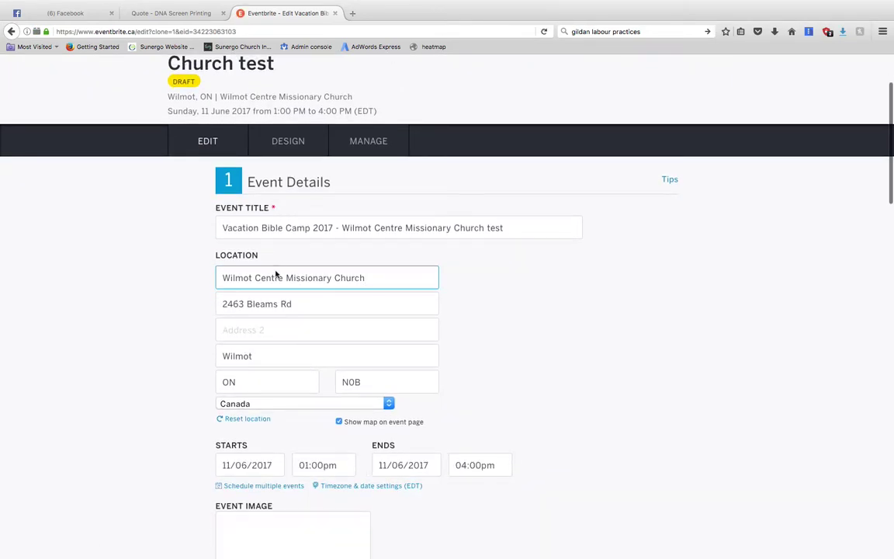
pyautogui.scroll(-3, 281, 339)
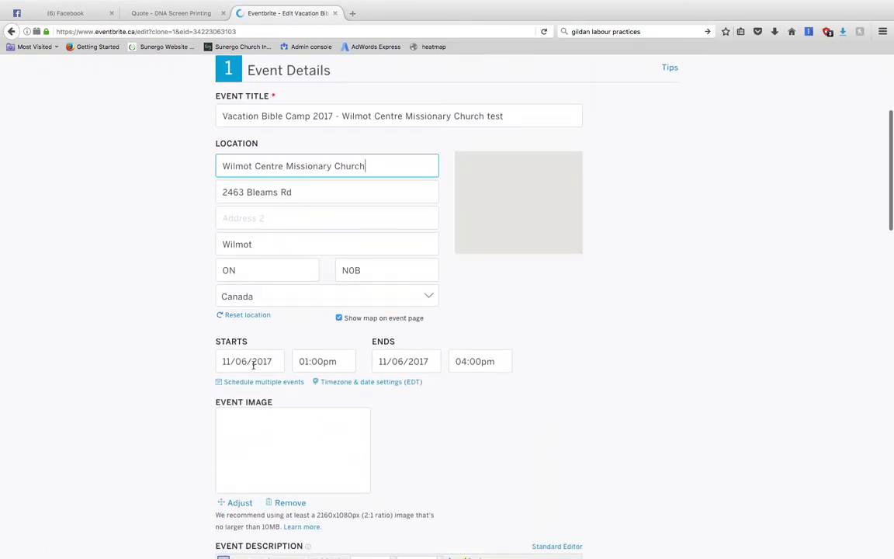
pyautogui.scroll(-3, 280, 349)
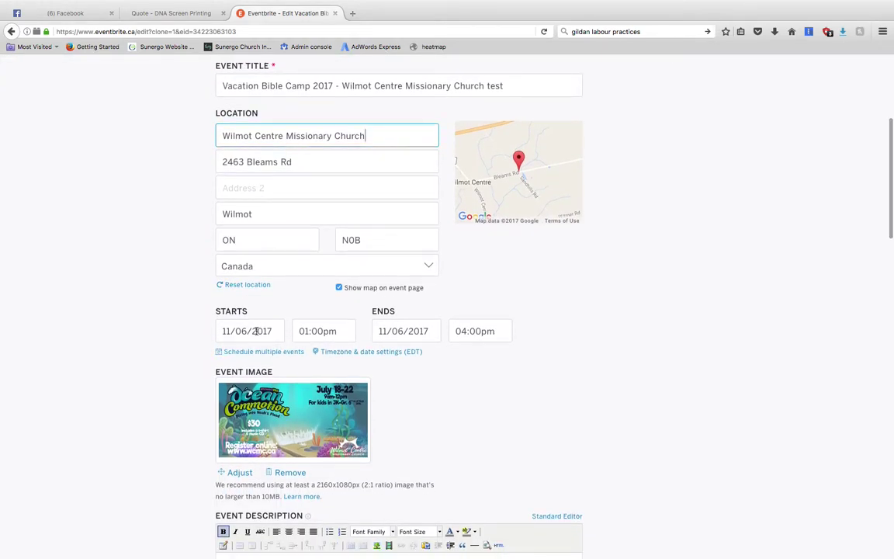
pyautogui.click(255, 331)
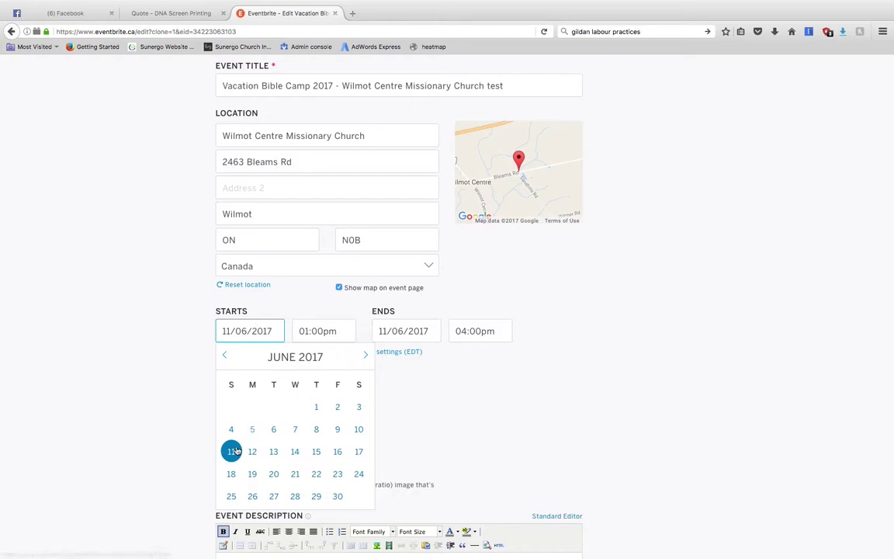
pyautogui.click(365, 357)
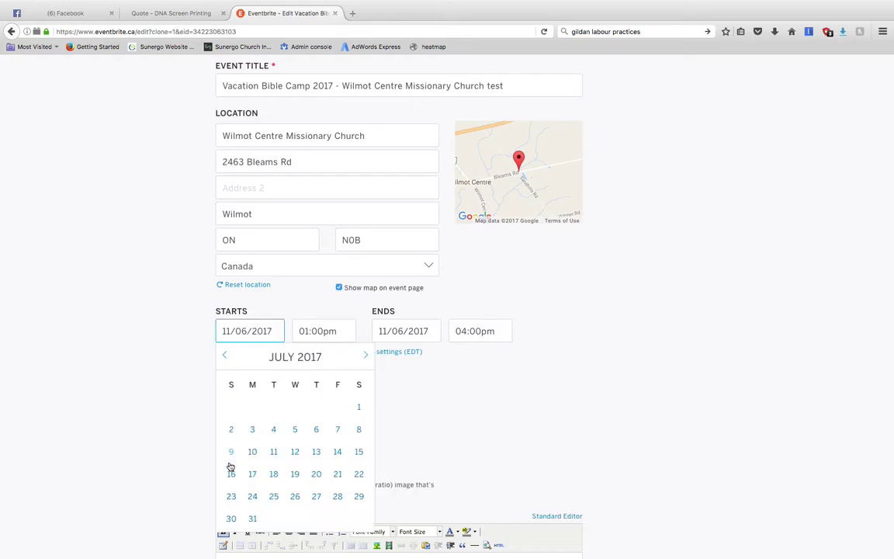
pyautogui.click(252, 474)
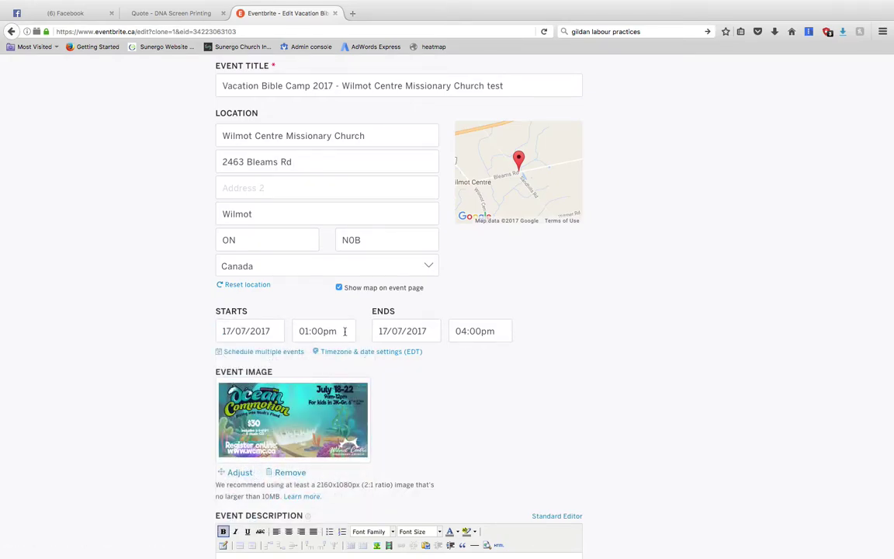
# Set the event's start time to 09:00am and its end date to 21/07/2017
pyautogui.click(307, 331)
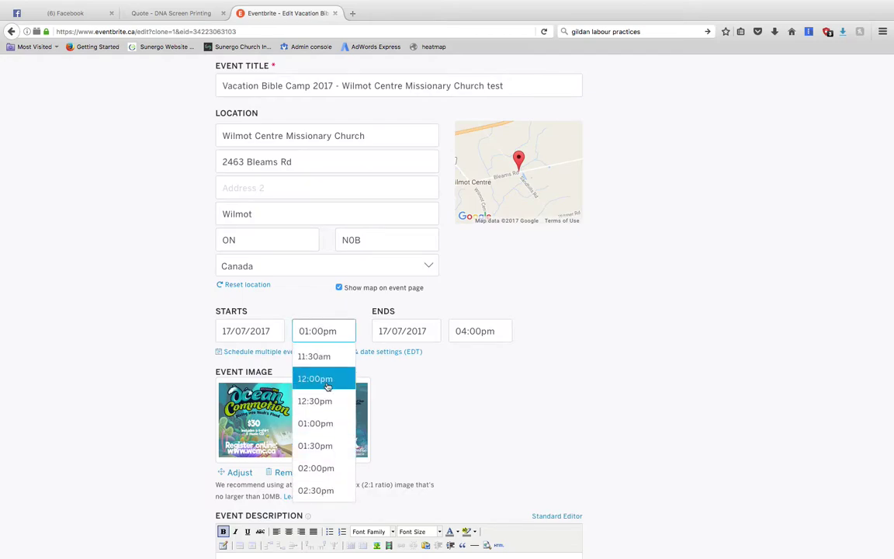
pyautogui.scroll(2, 329, 411)
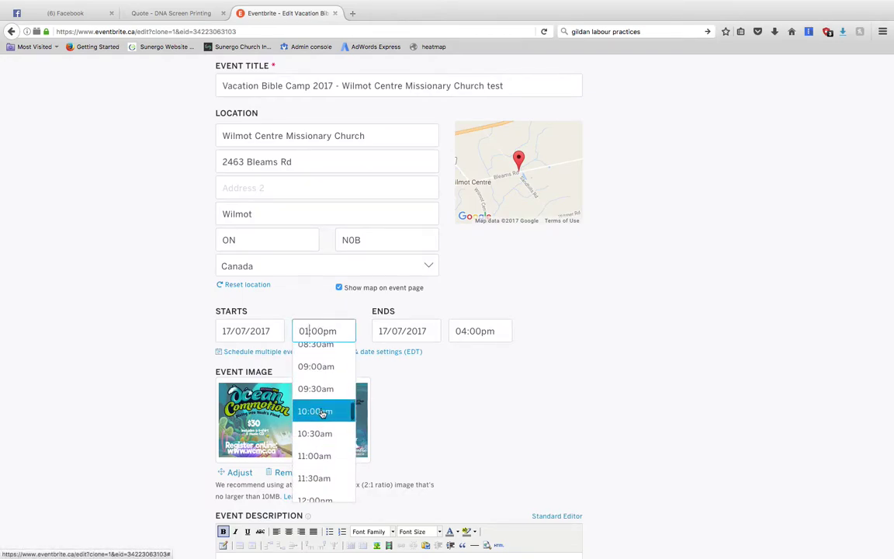
pyautogui.click(319, 370)
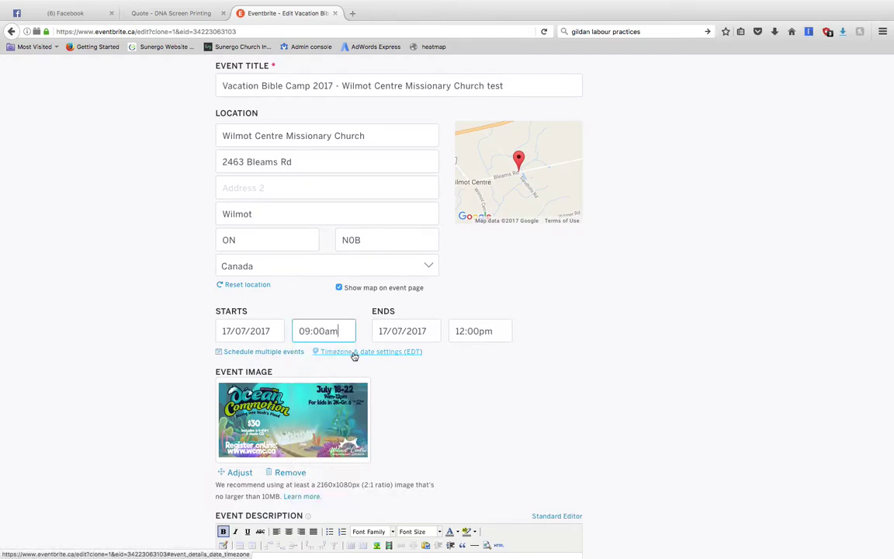
pyautogui.click(395, 332)
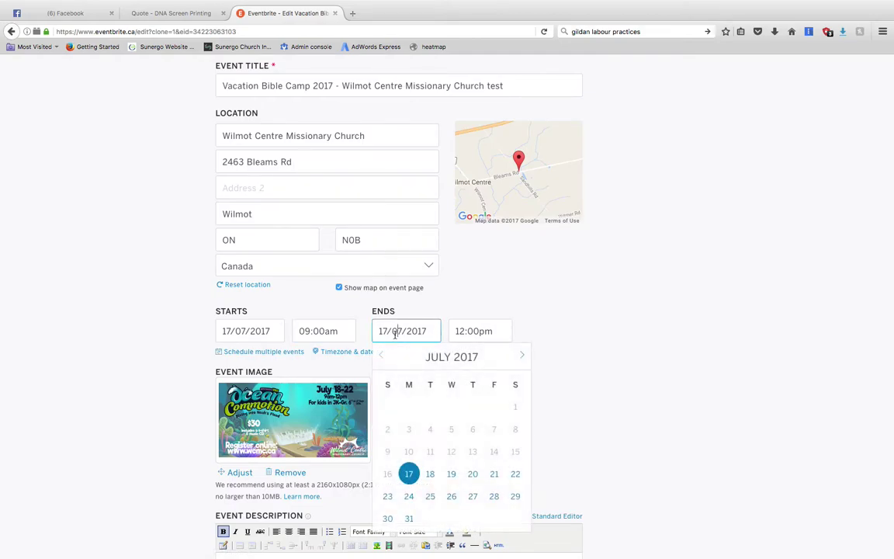
pyautogui.click(493, 474)
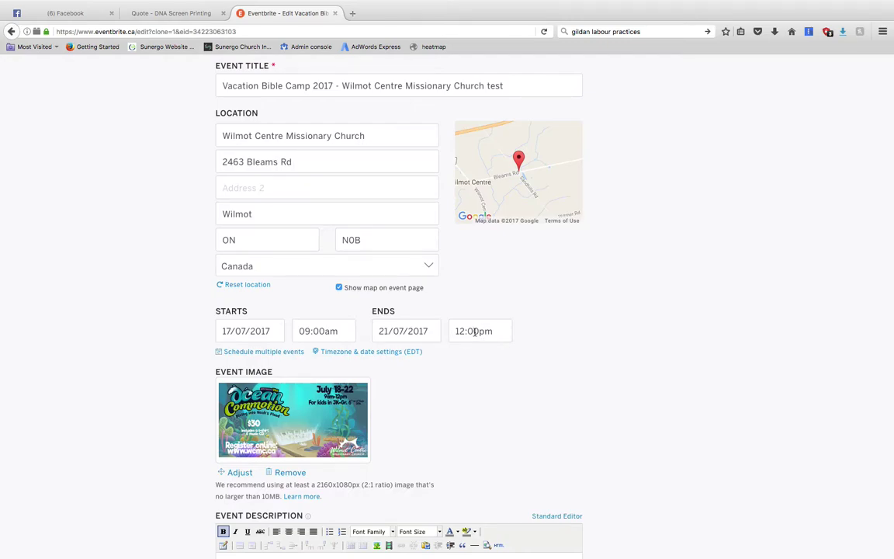
# Remove the Ocean Commotion event image, and open and dismiss the file chooser for adding a replacement image
pyautogui.scroll(-3, 439, 424)
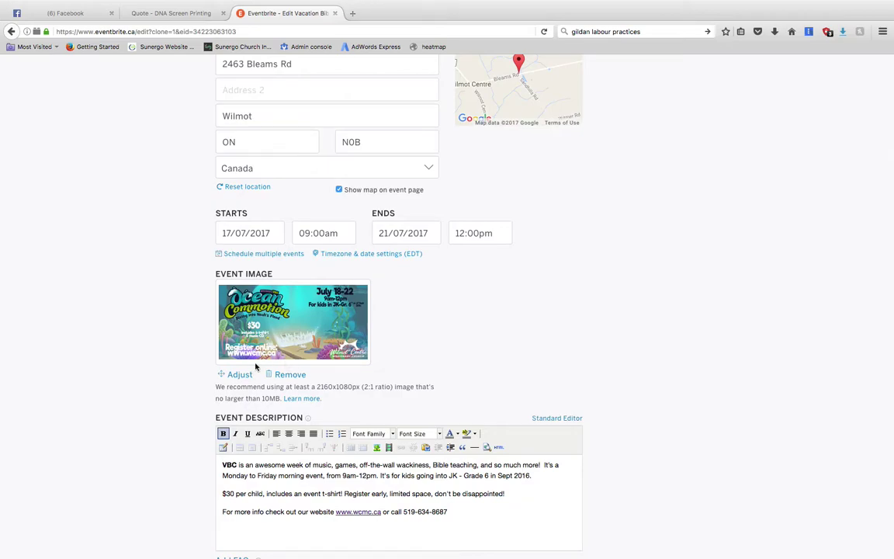
pyautogui.click(289, 377)
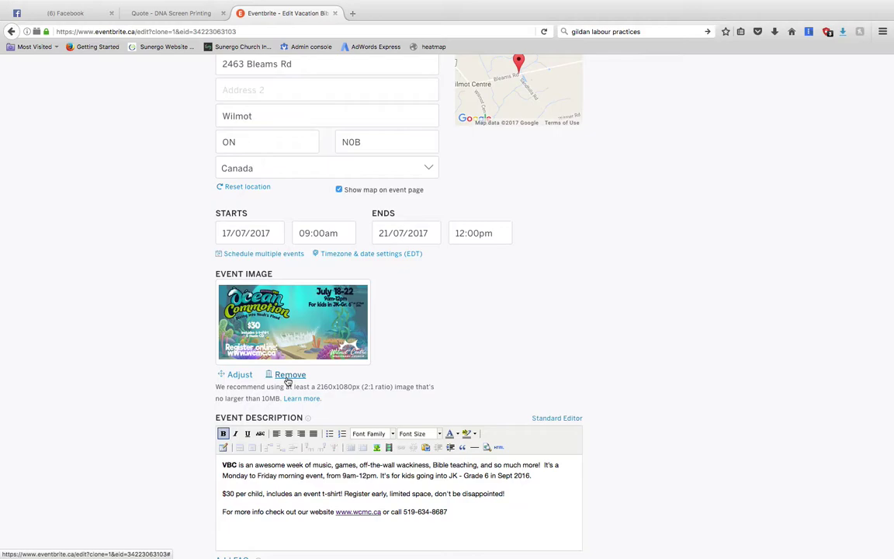
pyautogui.click(288, 377)
pyautogui.click(500, 260)
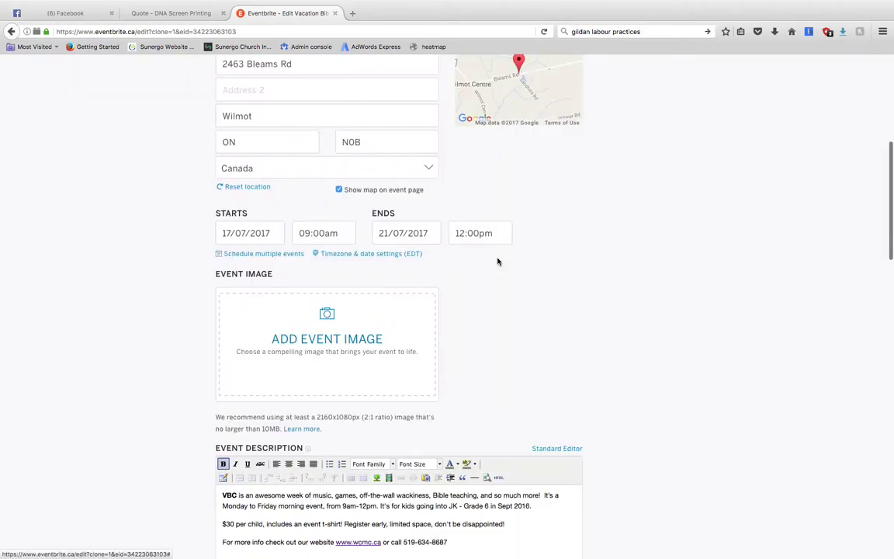
pyautogui.click(319, 323)
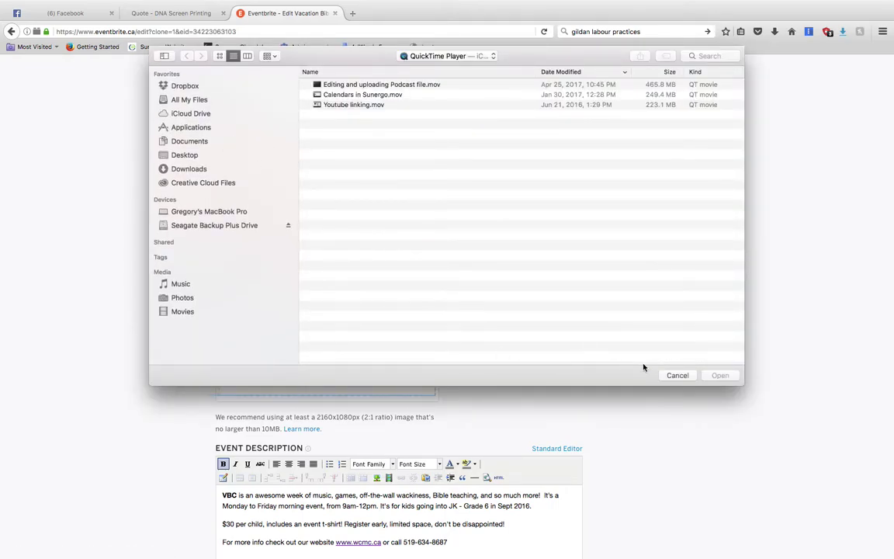
pyautogui.click(677, 376)
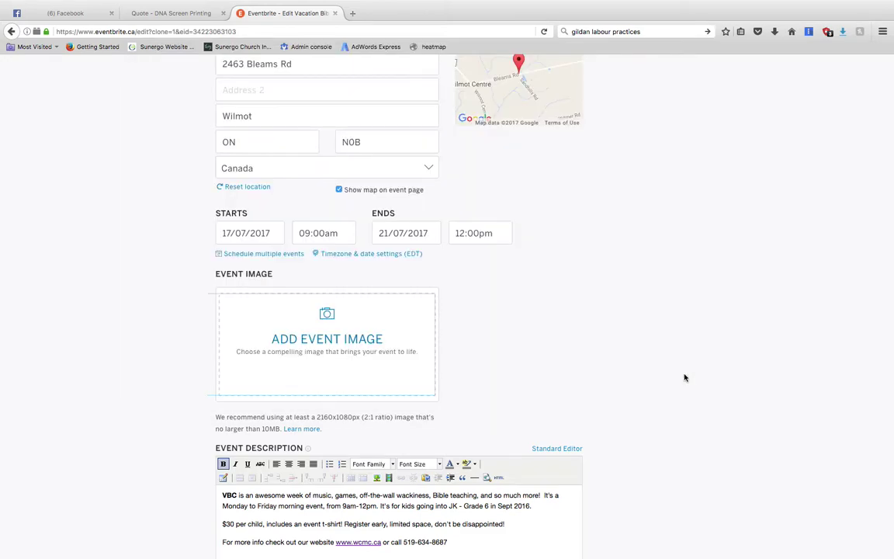
pyautogui.scroll(-3, 517, 397)
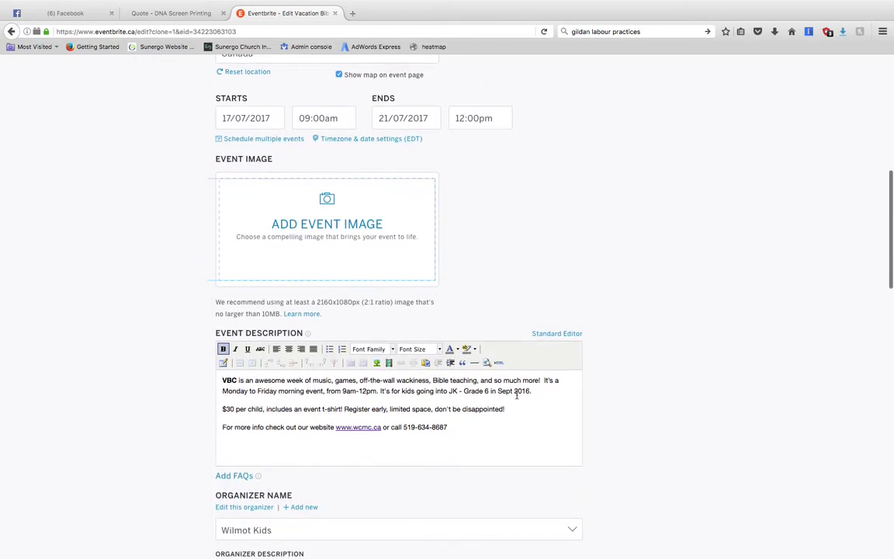
pyautogui.scroll(-2, 517, 396)
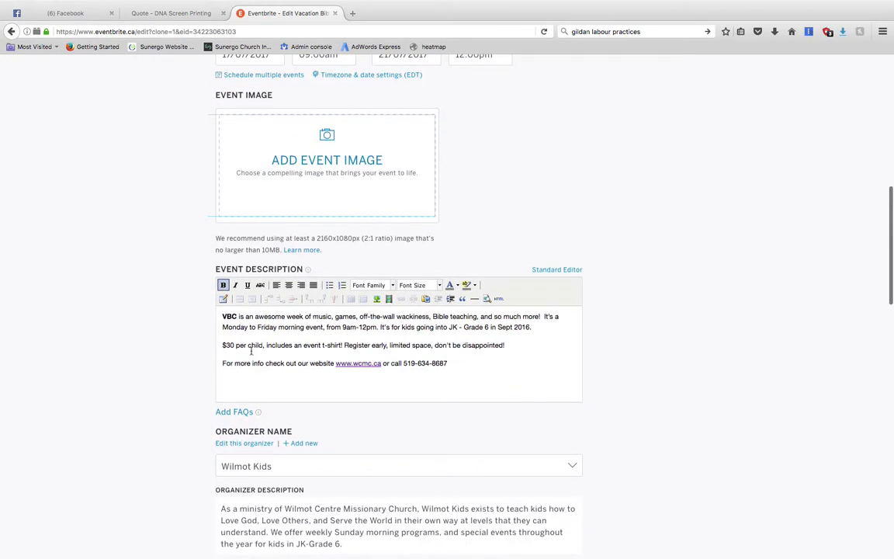
pyautogui.scroll(-2, 302, 349)
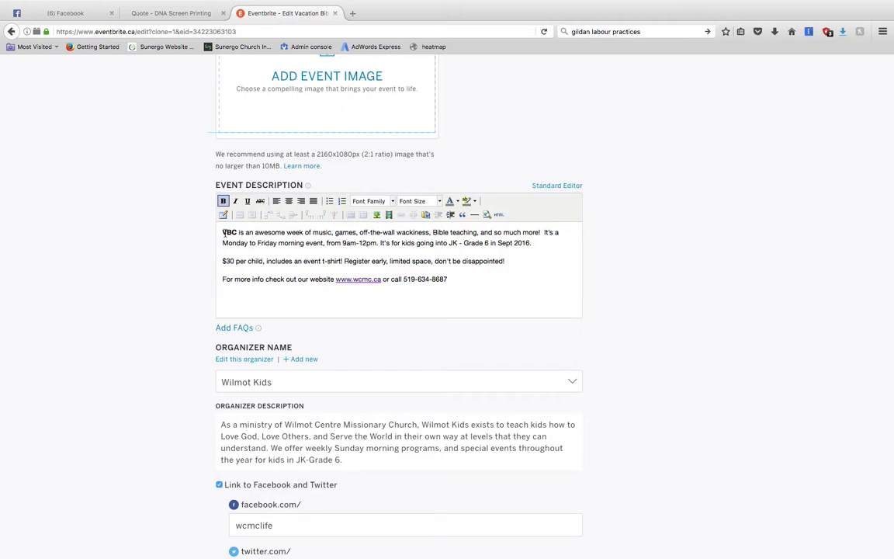
pyautogui.moveTo(223, 232); pyautogui.dragTo(236, 232)
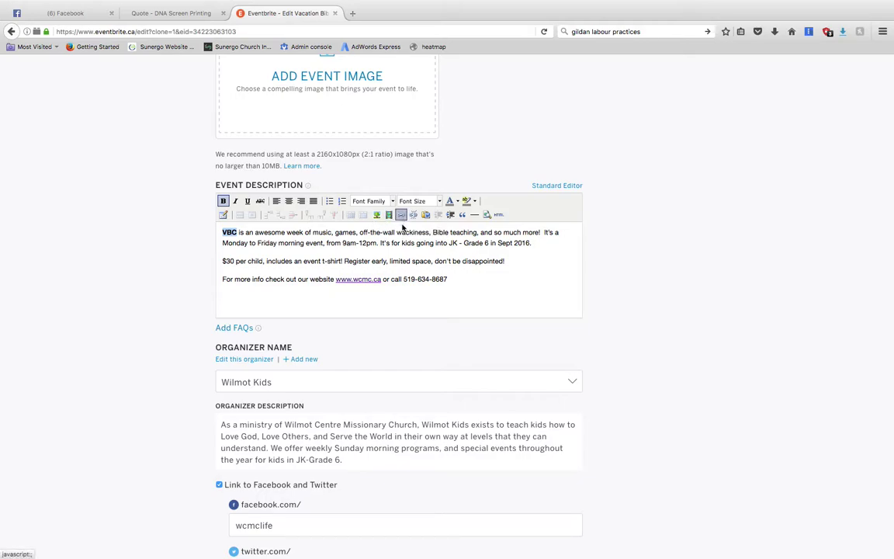
pyautogui.moveTo(398, 232); pyautogui.dragTo(427, 233)
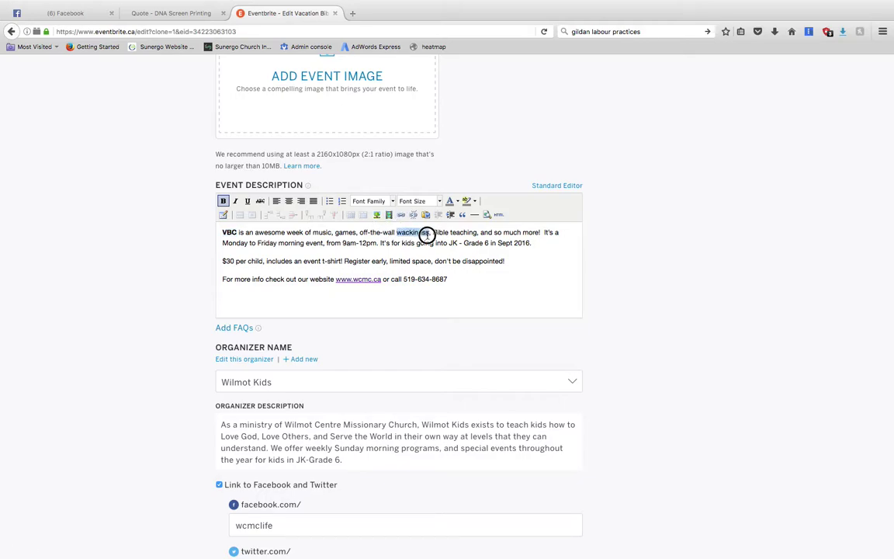
pyautogui.click(402, 217)
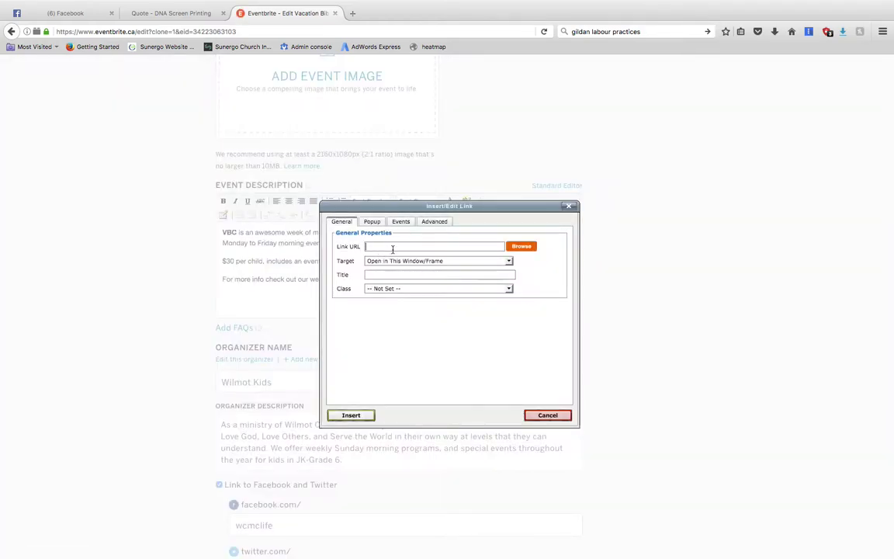
pyautogui.click(393, 248)
pyautogui.write('www.youtube.com/video')
pyautogui.click(353, 415)
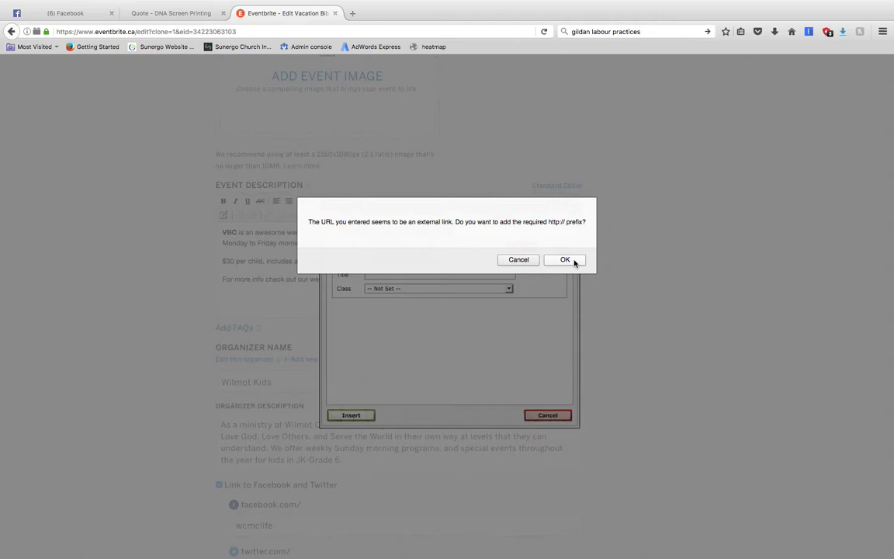
pyautogui.click(565, 260)
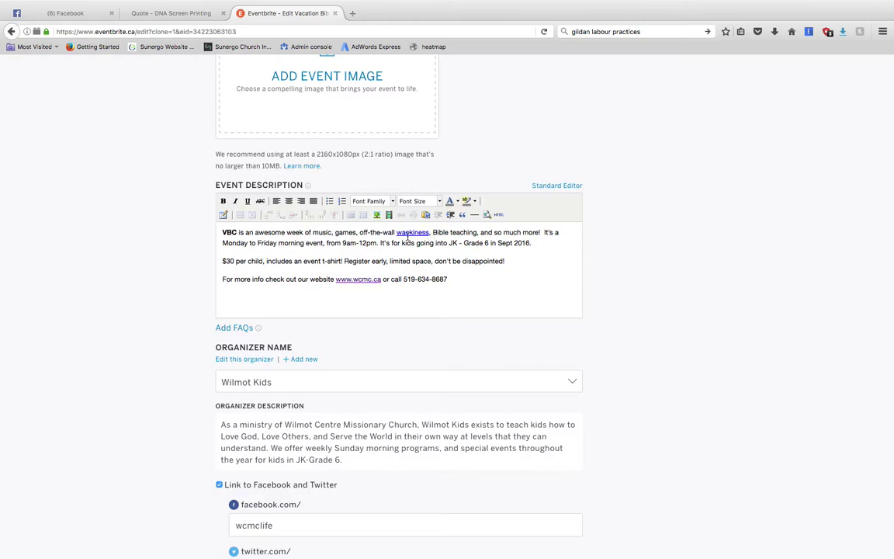
# Remove the link from the word "wackiness" in the event description
pyautogui.moveTo(397, 232); pyautogui.dragTo(430, 233)
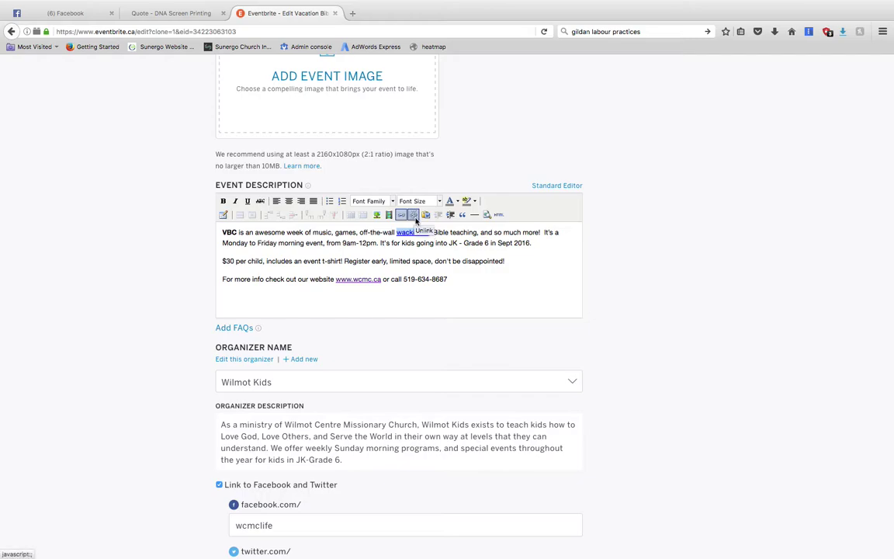
pyautogui.click(415, 216)
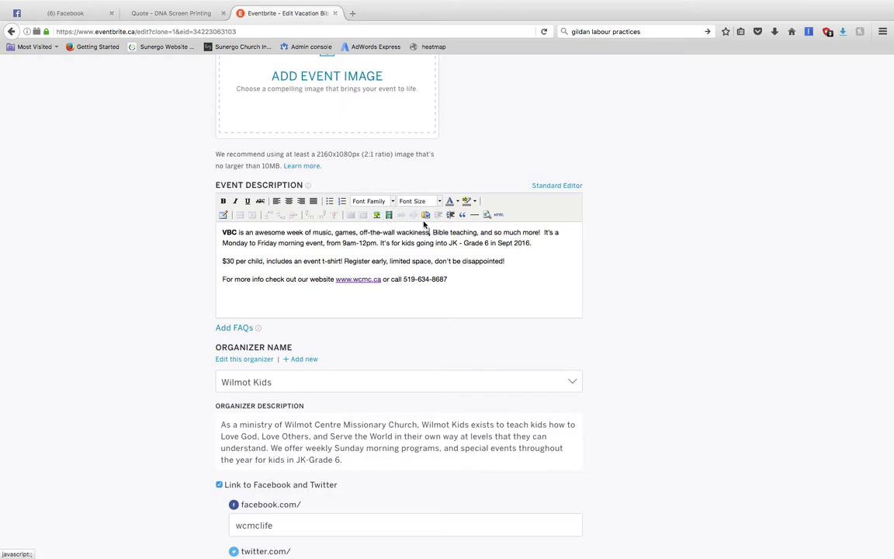
# Look at the website link in the event description and the list of available organizers, keeping Wilmot Kids
pyautogui.scroll(-2, 464, 271)
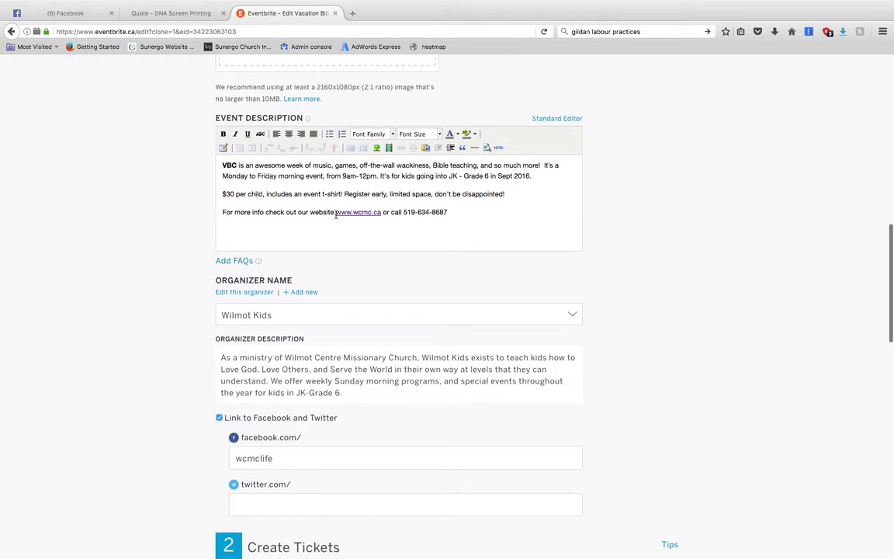
pyautogui.moveTo(336, 213); pyautogui.dragTo(381, 214)
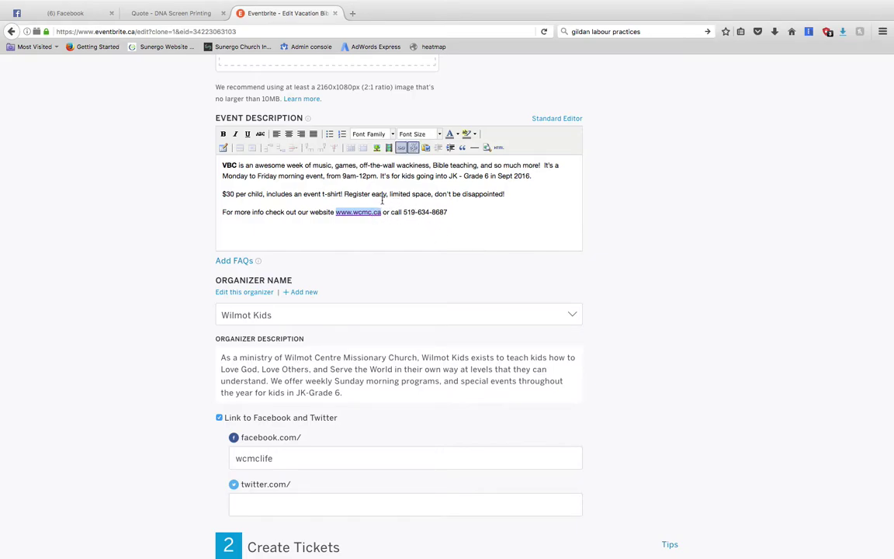
pyautogui.click(437, 225)
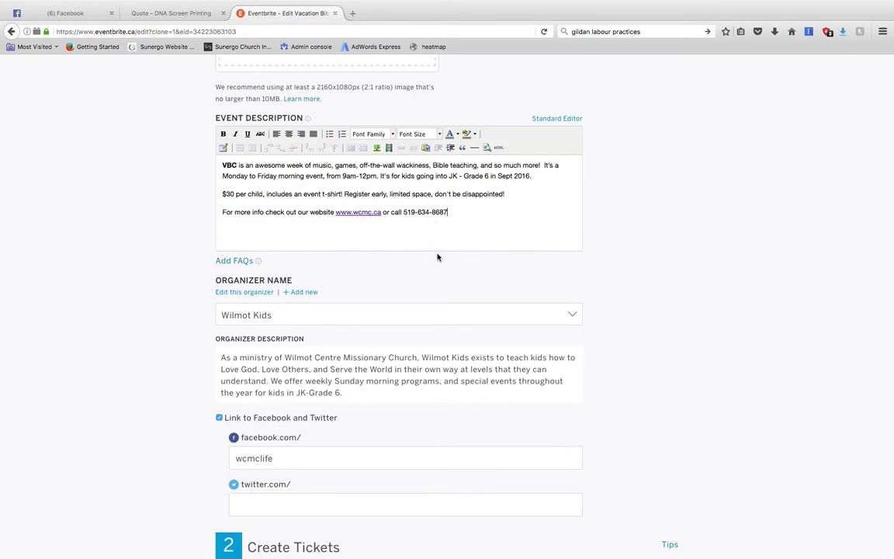
pyautogui.scroll(-2, 437, 255)
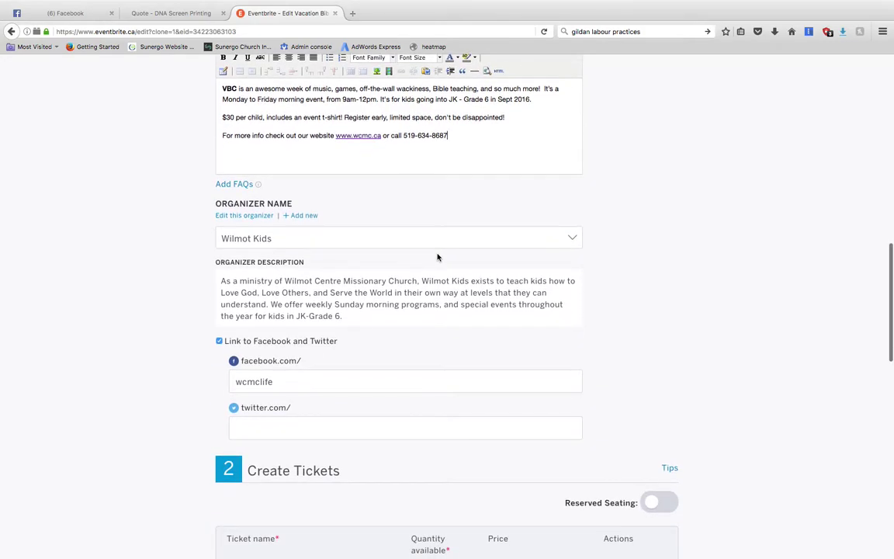
pyautogui.click(571, 241)
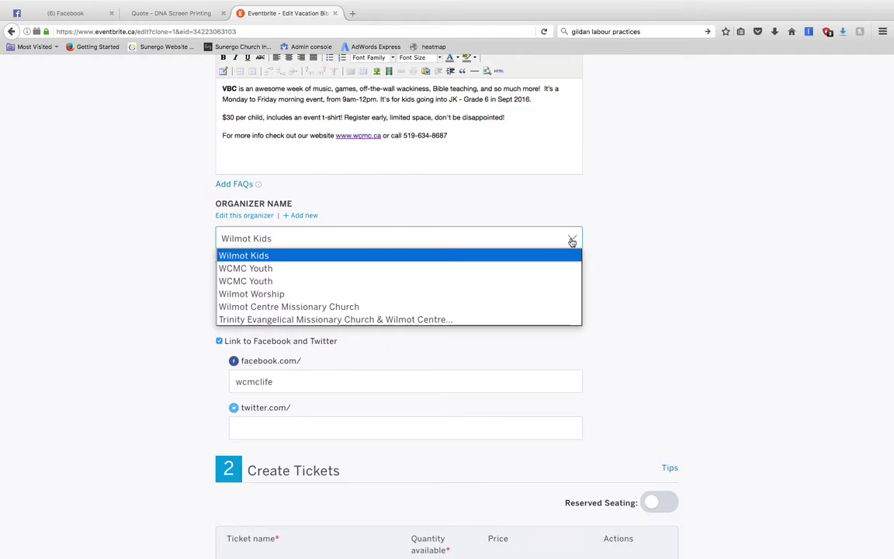
pyautogui.click(571, 242)
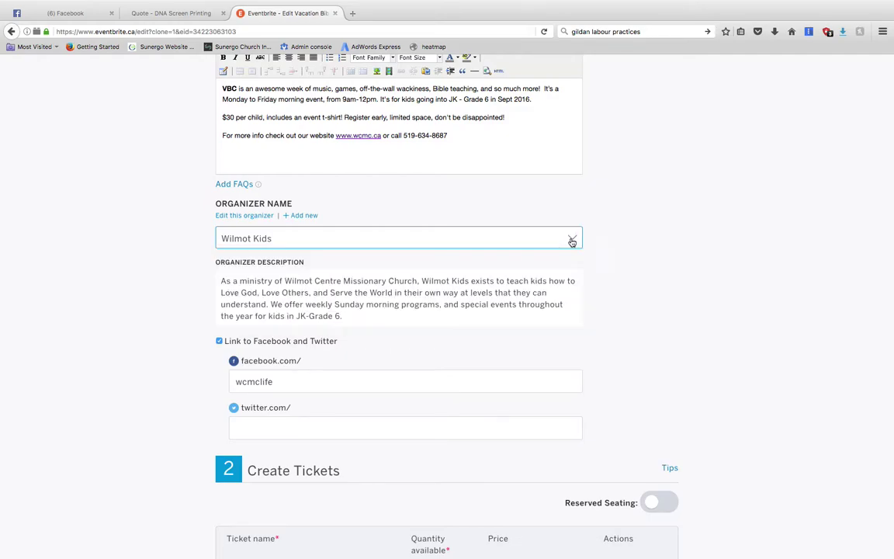
# Set the price of the "Online registration - online payment" ticket to $25.00
pyautogui.scroll(-4, 503, 326)
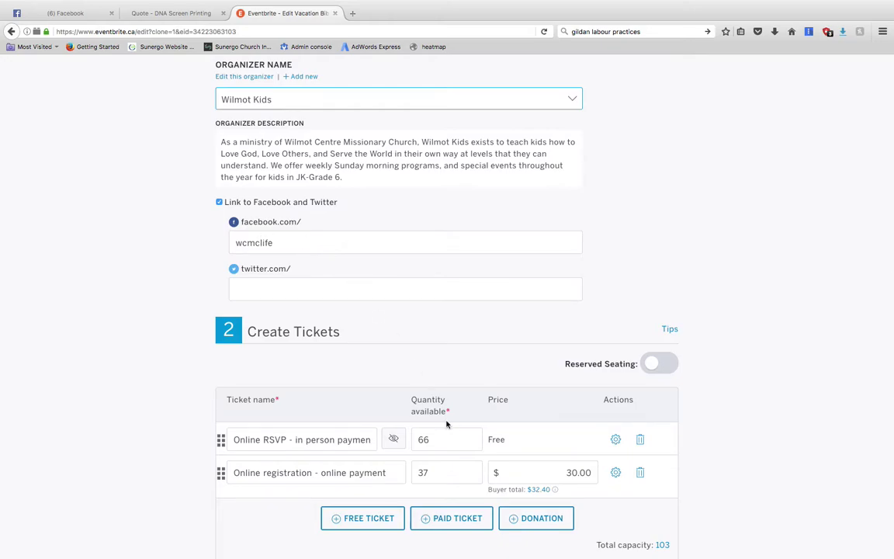
pyautogui.scroll(-5, 447, 423)
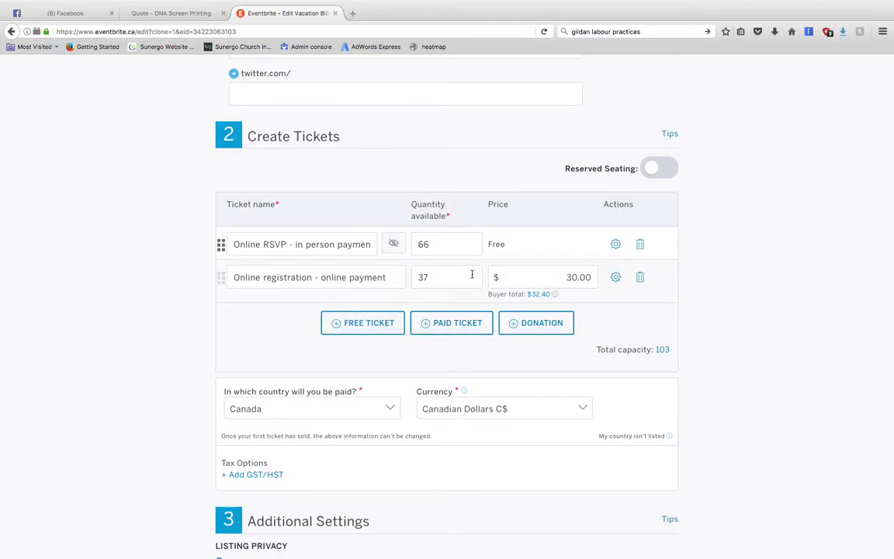
pyautogui.click(583, 276)
pyautogui.doubleClick(592, 277)
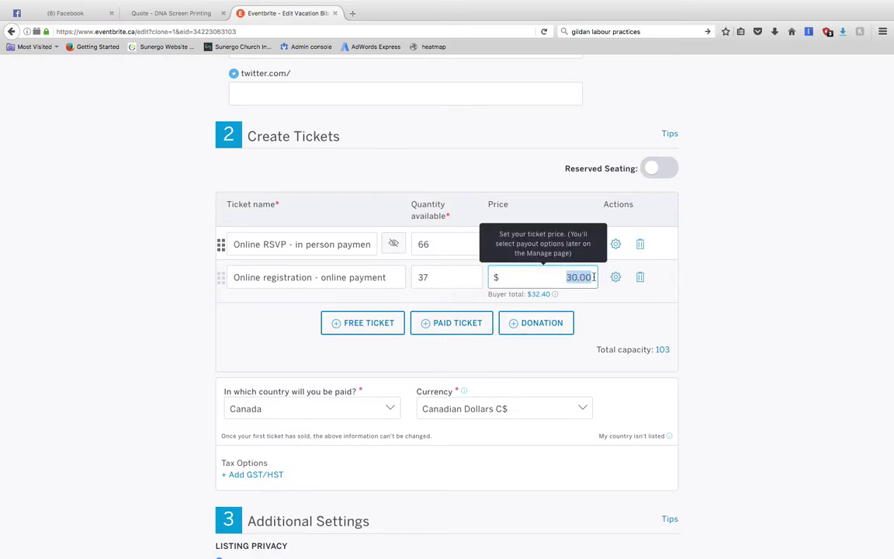
pyautogui.write('25')
pyautogui.press('Tab')
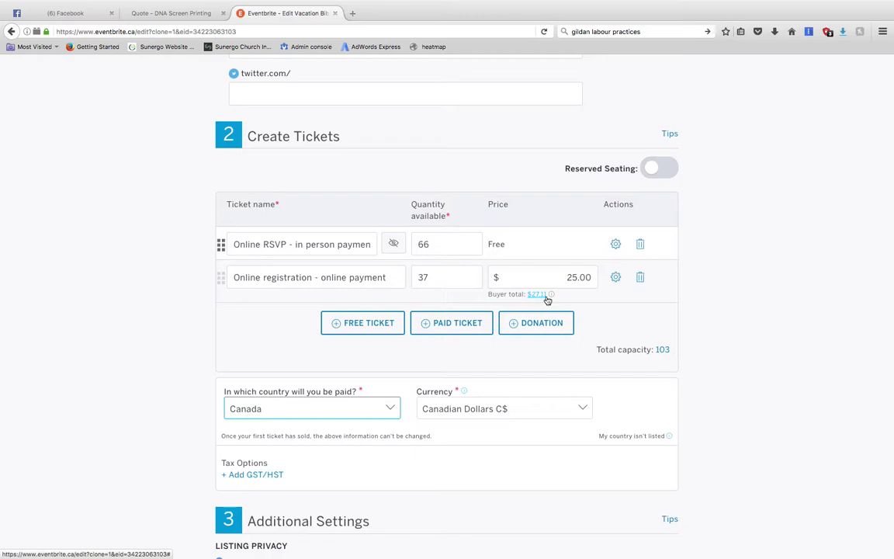
# Check the buyer total's fee breakdown and set the online payment ticket's fees to "Absorb fees"
pyautogui.moveTo(554, 299)
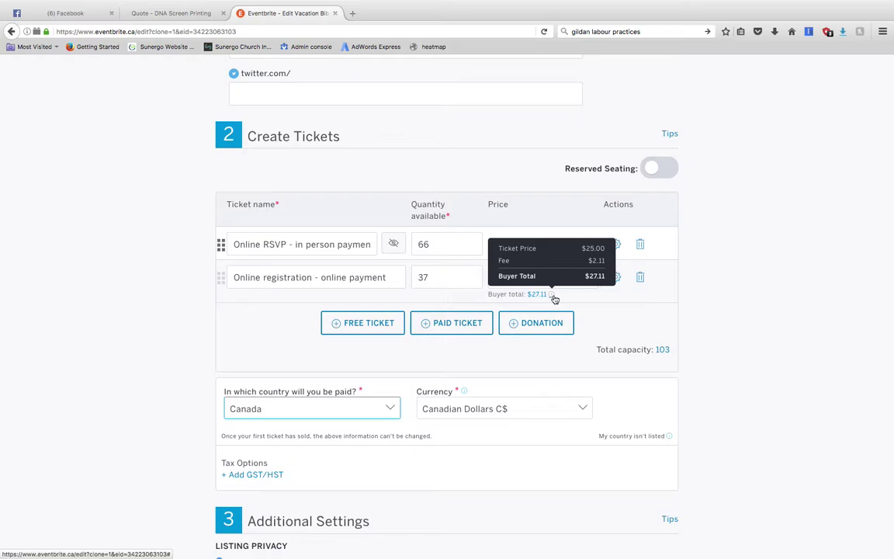
pyautogui.click(553, 295)
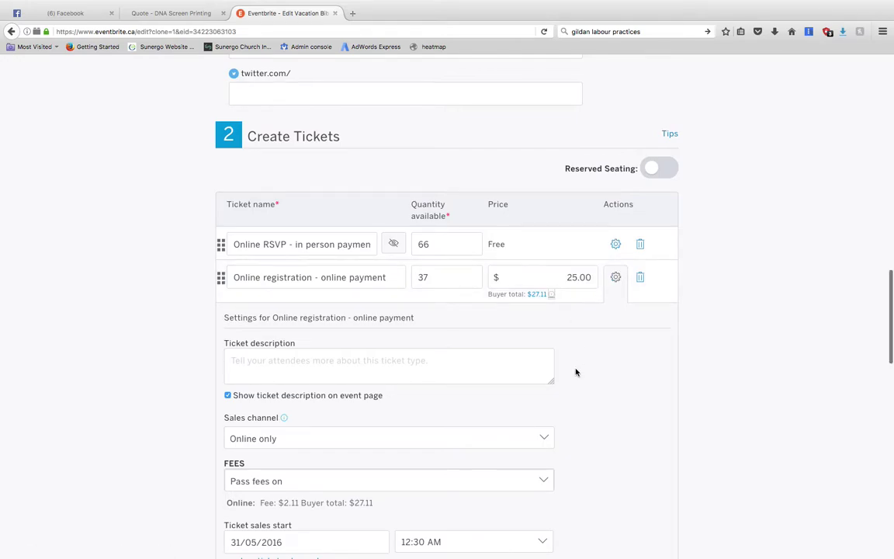
pyautogui.scroll(-2, 576, 372)
pyautogui.click(404, 420)
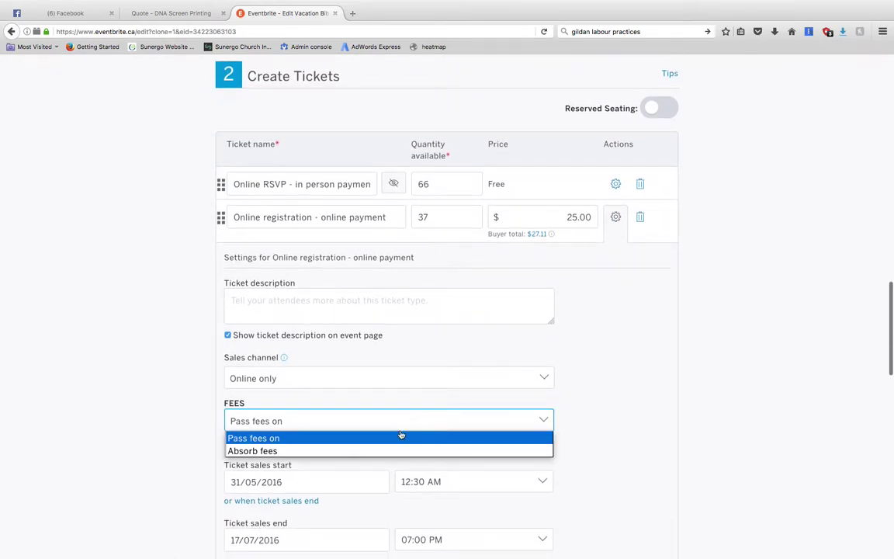
pyautogui.click(392, 452)
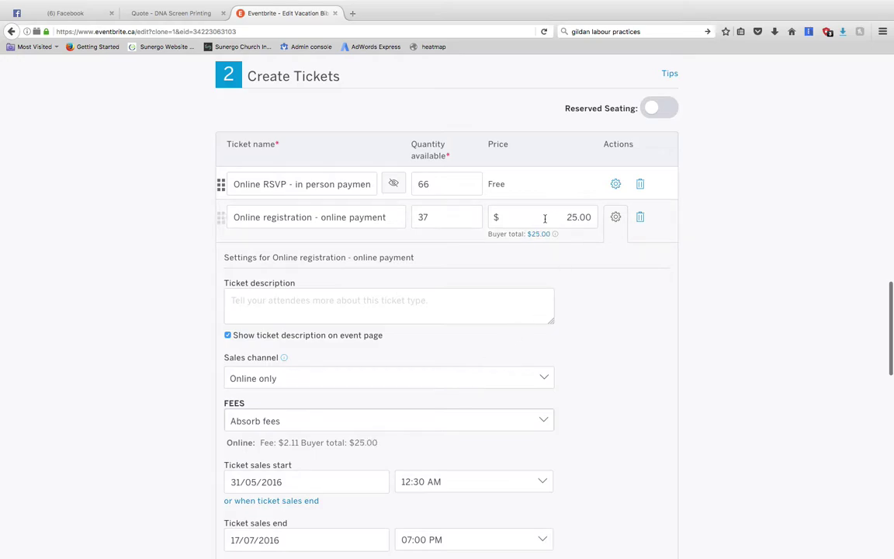
pyautogui.moveTo(555, 235)
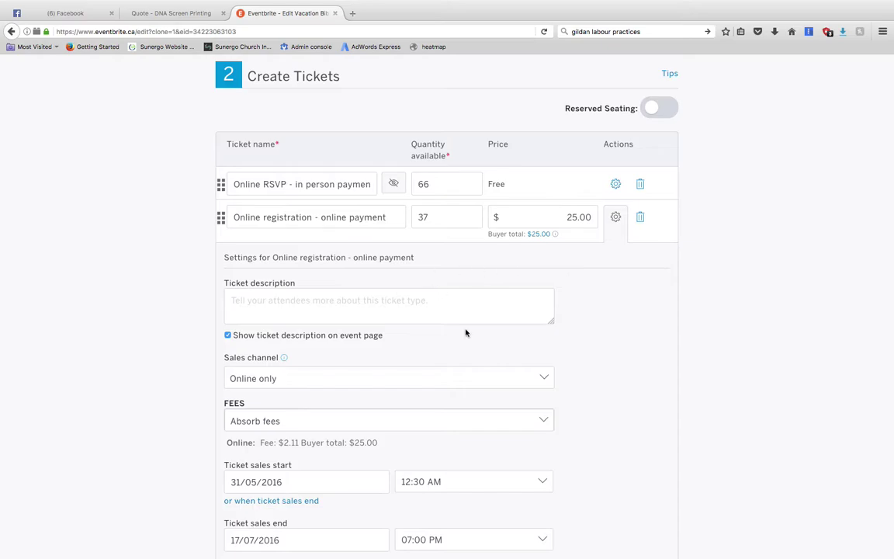
# Delete the "Online registration - online payment" ticket type and confirm the deletion
pyautogui.scroll(-4, 465, 333)
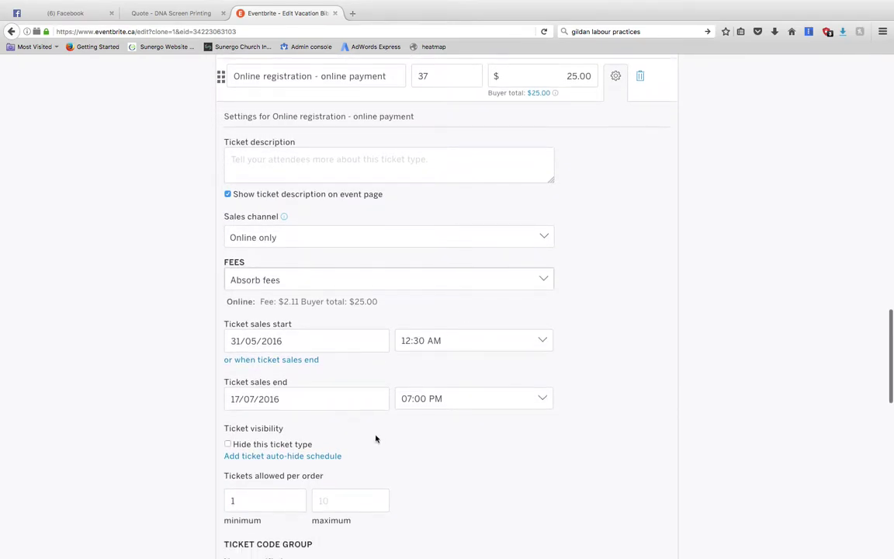
pyautogui.scroll(-3, 376, 438)
pyautogui.scroll(6, 375, 435)
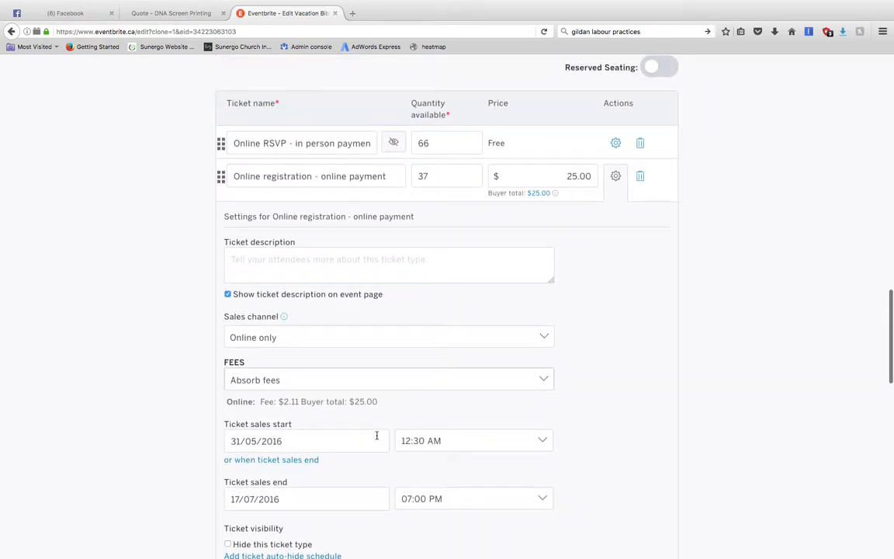
pyautogui.click(641, 180)
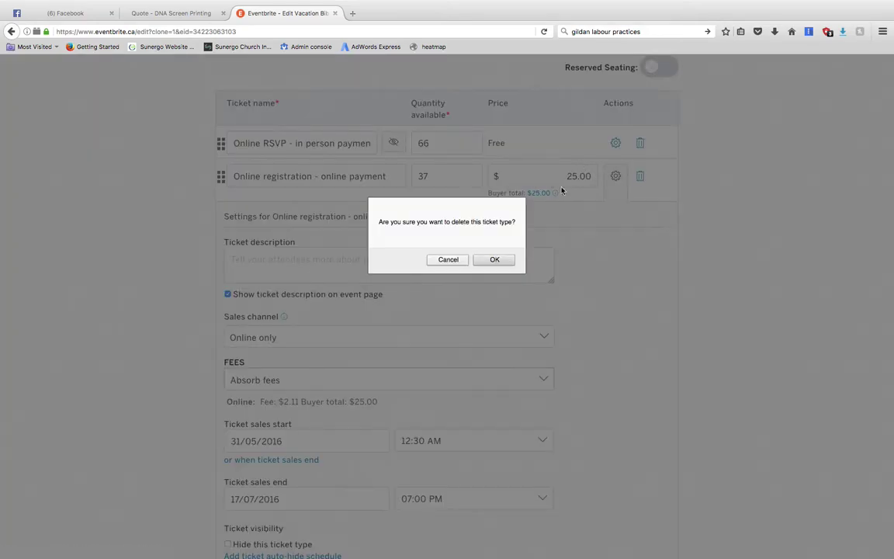
pyautogui.click(507, 264)
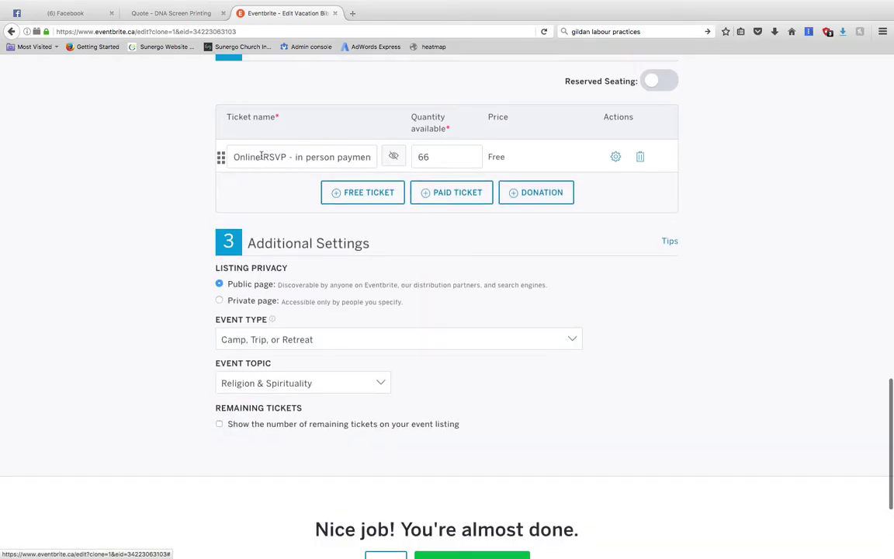
# Rename the "Online RSVP" free ticket to "Online Registration by July 7 (free t-shirt)" and open its available quantity for editing
pyautogui.moveTo(262, 156); pyautogui.dragTo(342, 158)
pyautogui.press('BackSpace')
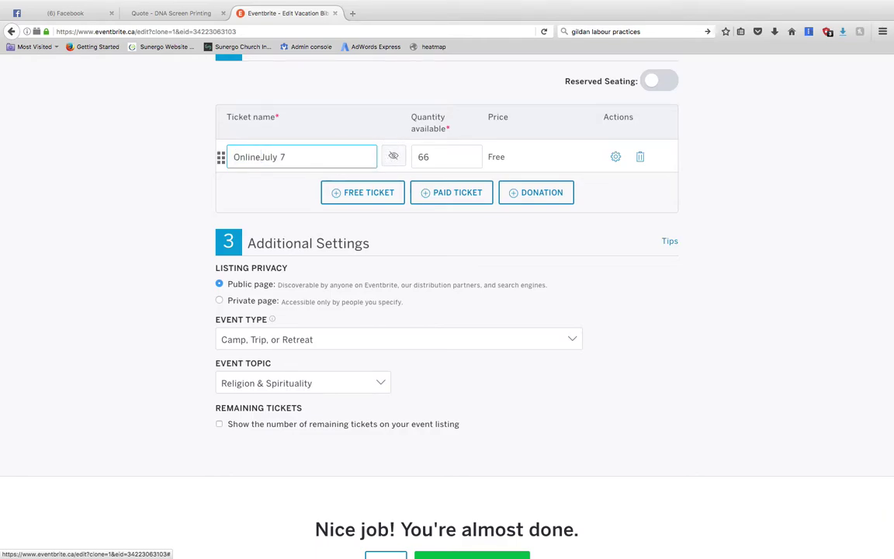
pyautogui.write('Registration by')
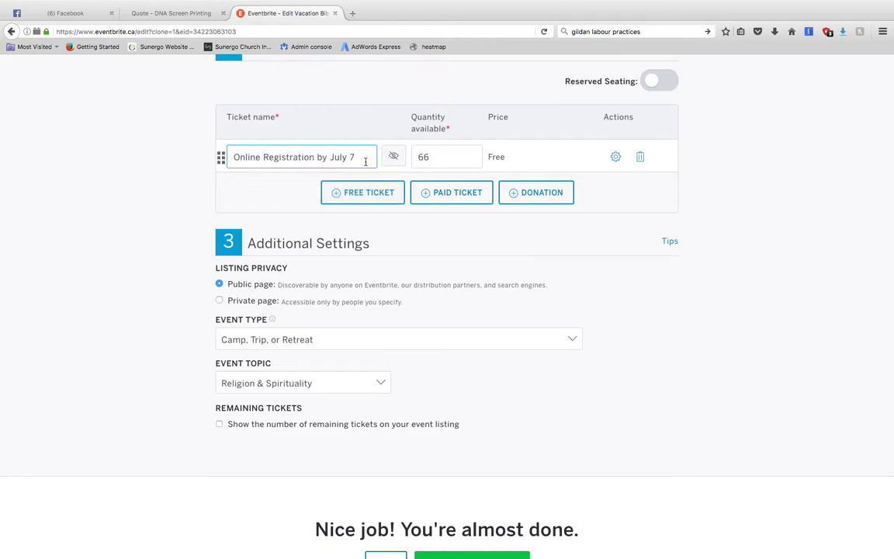
pyautogui.press('End')
pyautogui.write('(free tis')
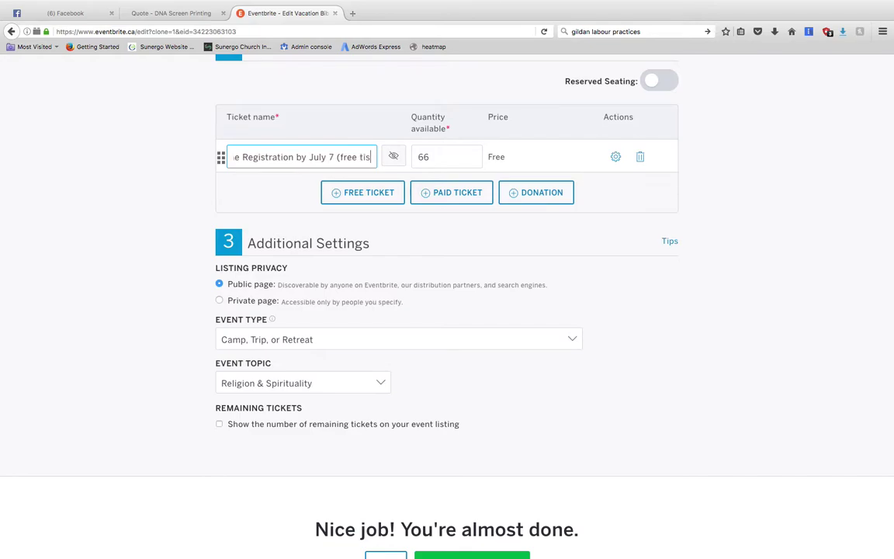
pyautogui.press('BackSpace')
pyautogui.press('BackSpace')
pyautogui.write('-sh')
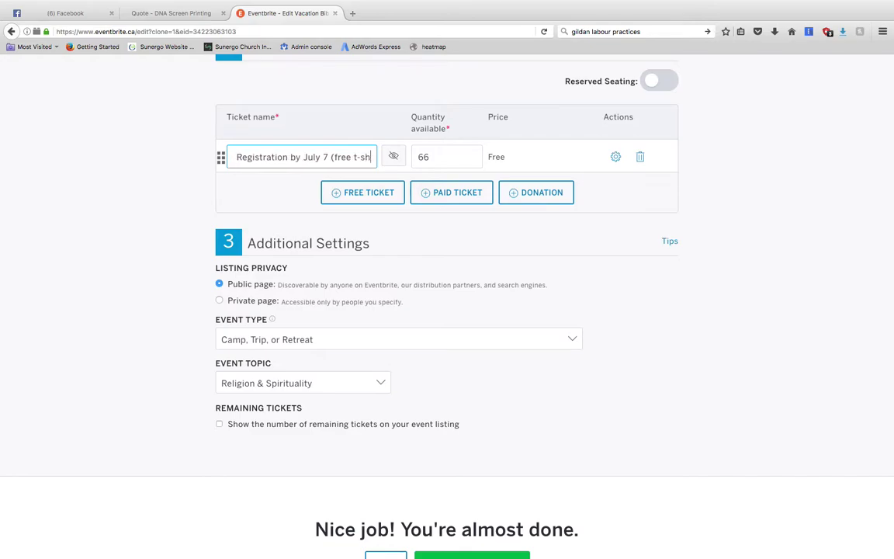
pyautogui.write('irt)')
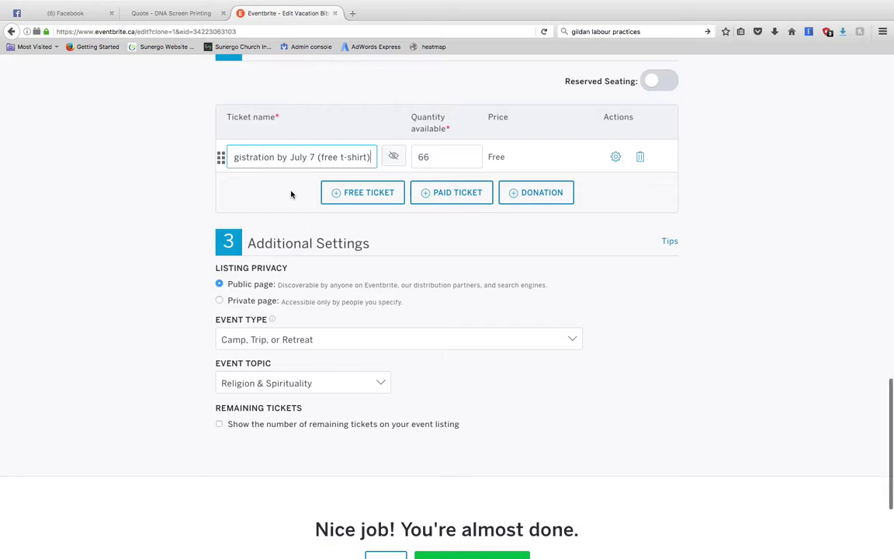
pyautogui.press('Tab')
pyautogui.press('Tab')
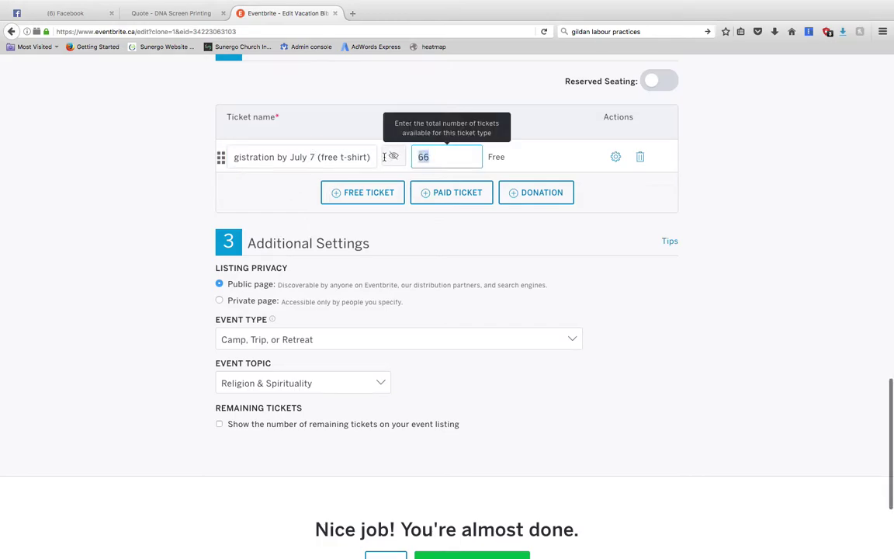
# Set the available quantity of the "Online Registration by July 7 (free t-shirt)" ticket to 100
pyautogui.write('100')
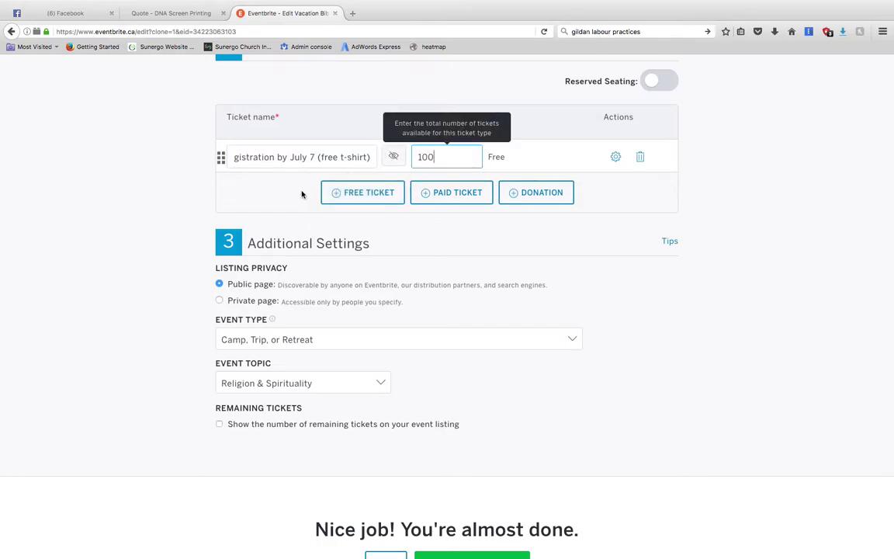
pyautogui.click(264, 179)
# Add a second free ticket named "Online reigistration after July 7" with an available quantity of 40
pyautogui.click(378, 194)
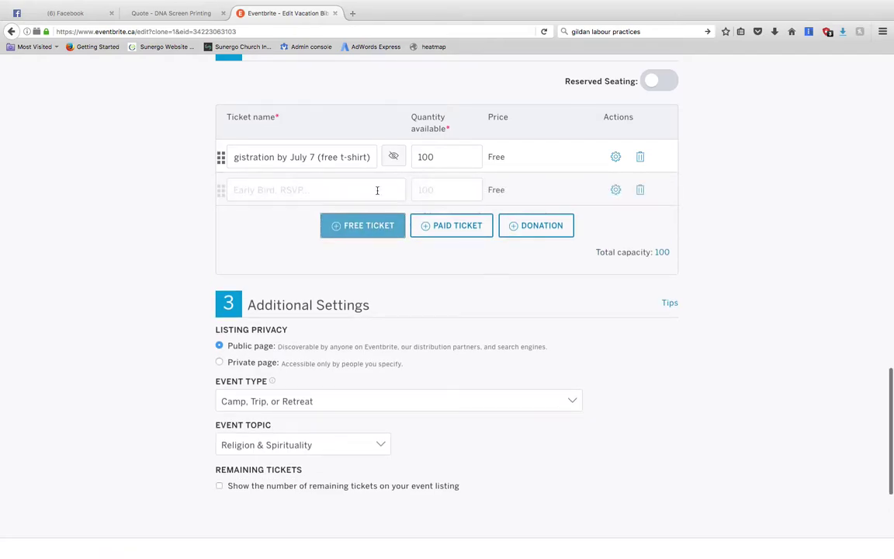
pyautogui.click(314, 191)
pyautogui.write('Online reig')
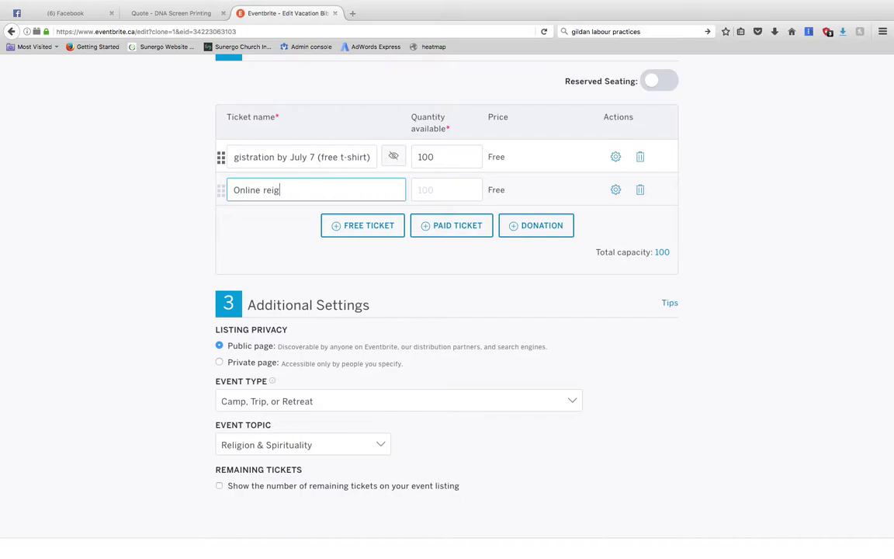
pyautogui.write('istration after July')
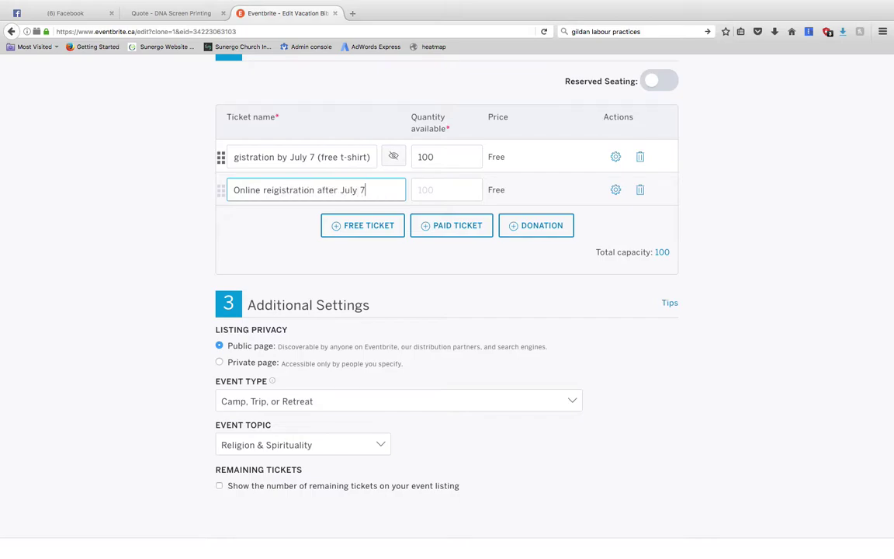
pyautogui.write(' 7')
pyautogui.press('Tab')
pyautogui.write('5')
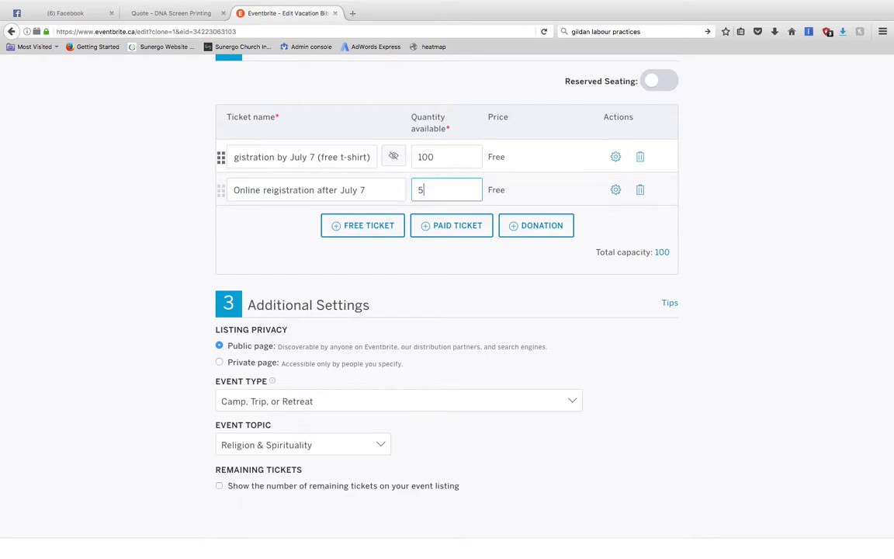
pyautogui.click(304, 241)
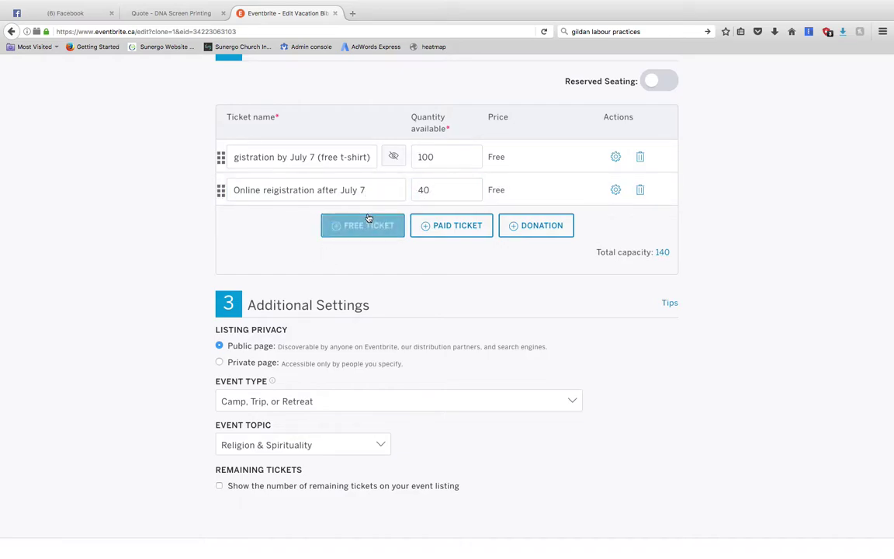
# Append "(no free t-shirt guanteed)" to the name of the second free ticket
pyautogui.click(373, 191)
pyautogui.write('(nb')
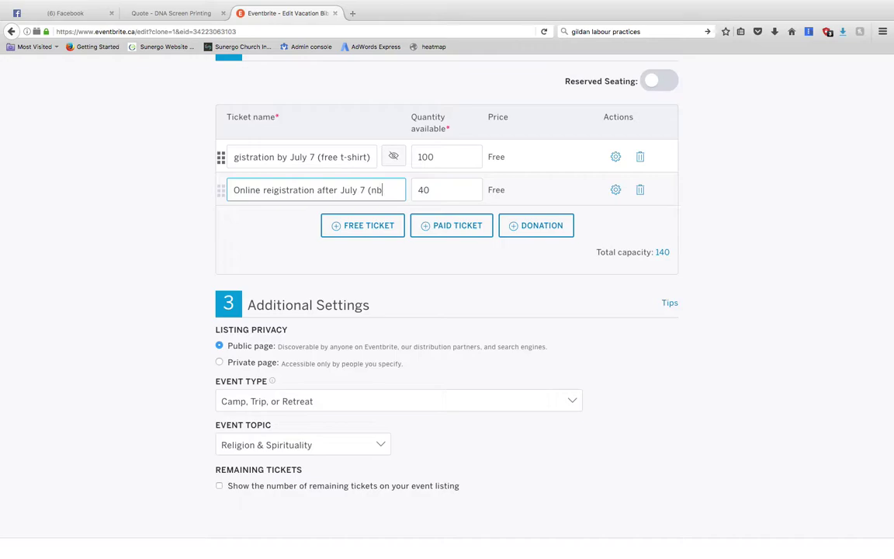
pyautogui.press('BackSpace')
pyautogui.write('o free t')
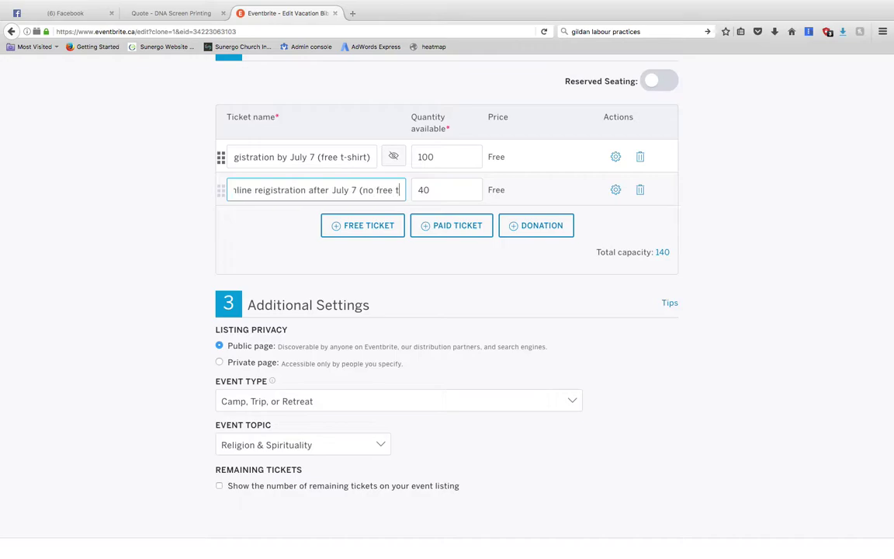
pyautogui.write('-shirt gurat')
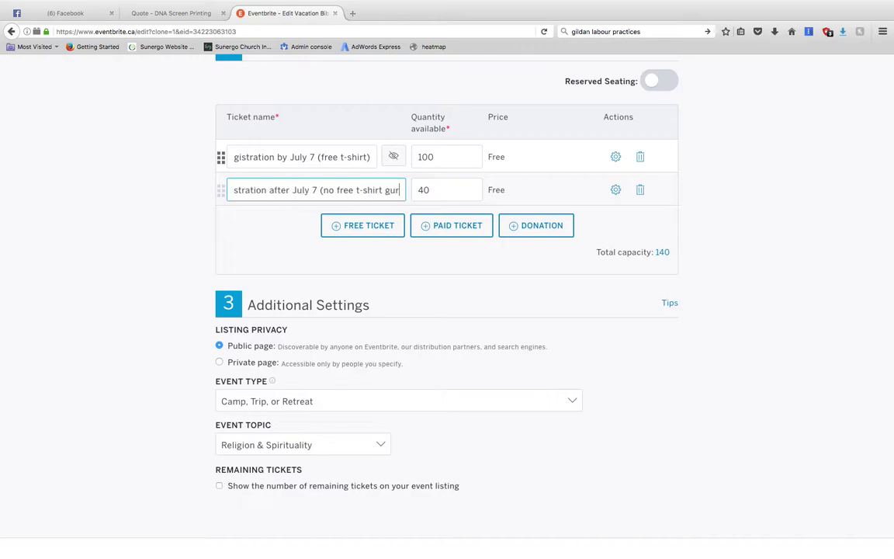
pyautogui.press('BackSpace')
pyautogui.press('BackSpace')
pyautogui.press('BackSpace')
pyautogui.write('anteed)')
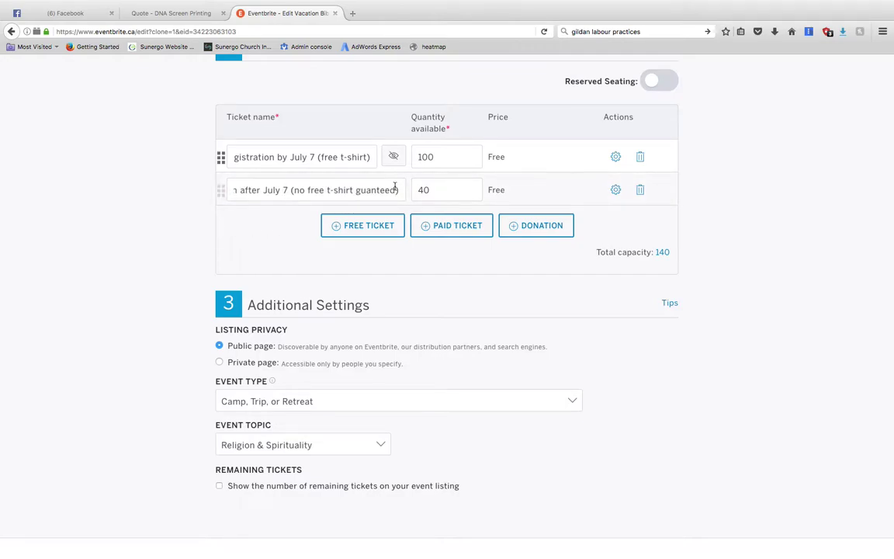
pyautogui.click(346, 234)
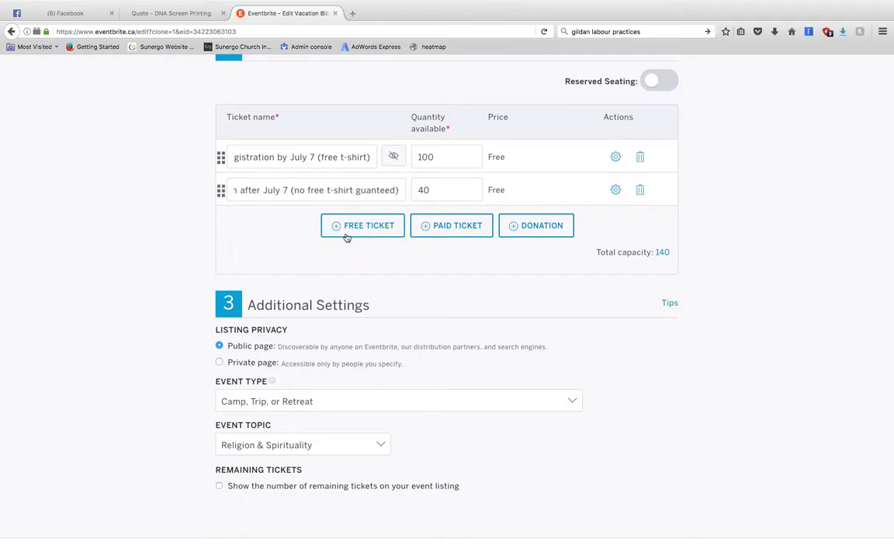
# Open the settings of the "Online Registration by July 7 (free t-shirt)" ticket and set its sales start date to 01/06/2017
pyautogui.click(615, 158)
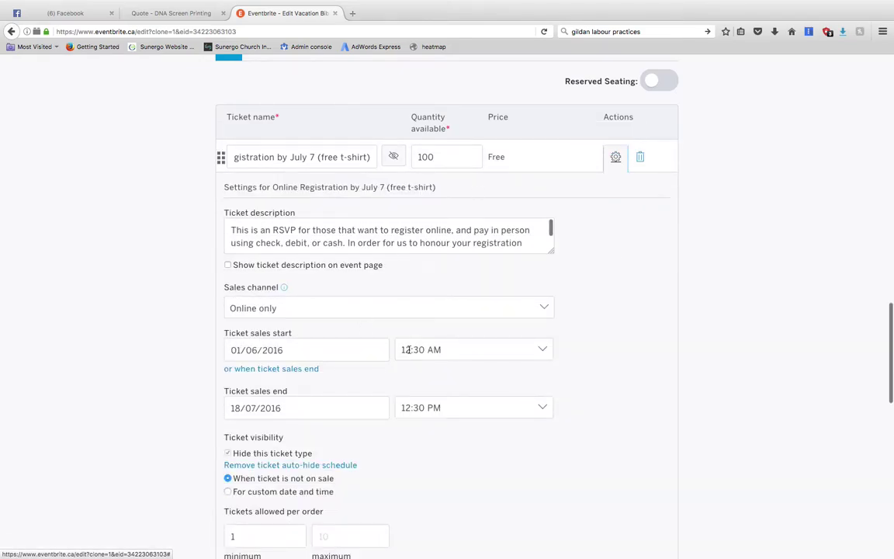
pyautogui.scroll(-1, 426, 350)
pyautogui.scroll(-2, 426, 349)
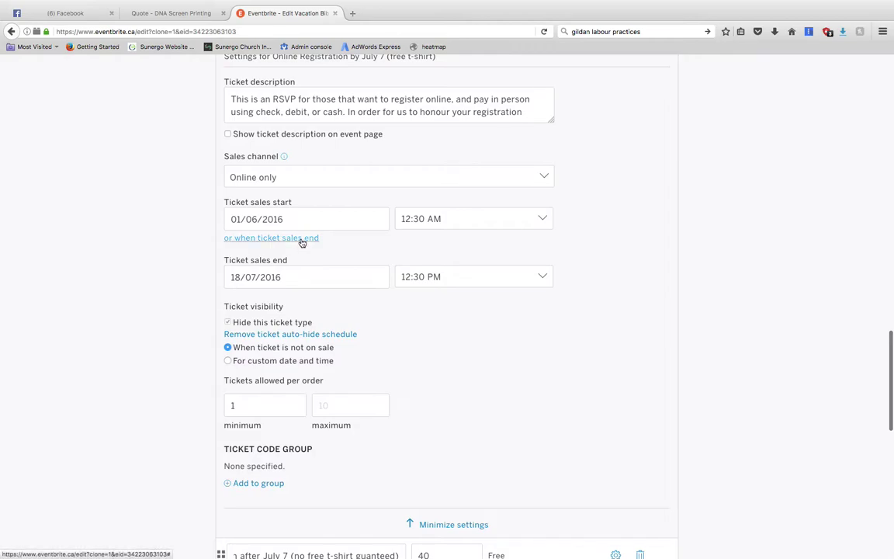
pyautogui.click(295, 220)
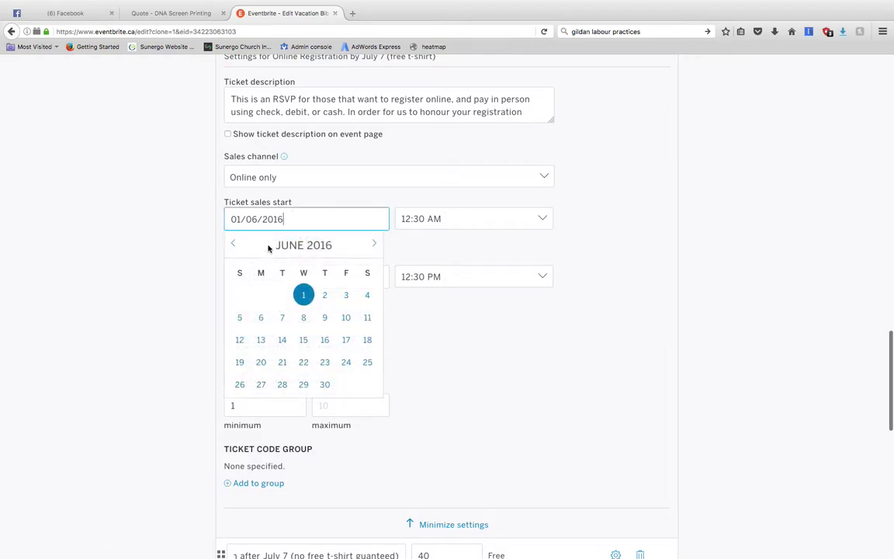
pyautogui.click(374, 244)
pyautogui.click(373, 244)
pyautogui.click(373, 245)
pyautogui.click(373, 246)
pyautogui.click(373, 246)
pyautogui.click(373, 245)
pyautogui.click(373, 246)
pyautogui.click(373, 246)
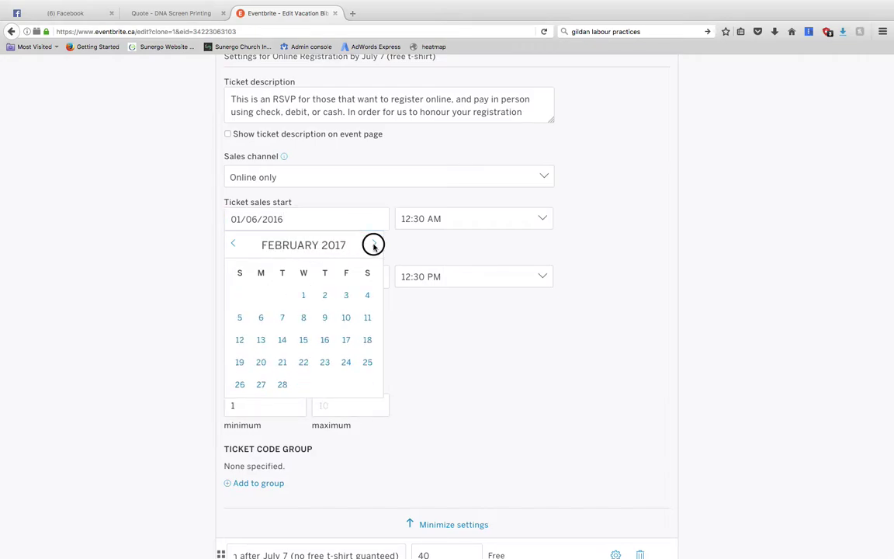
pyautogui.click(374, 245)
pyautogui.click(373, 245)
pyautogui.click(373, 245)
pyautogui.click(373, 245)
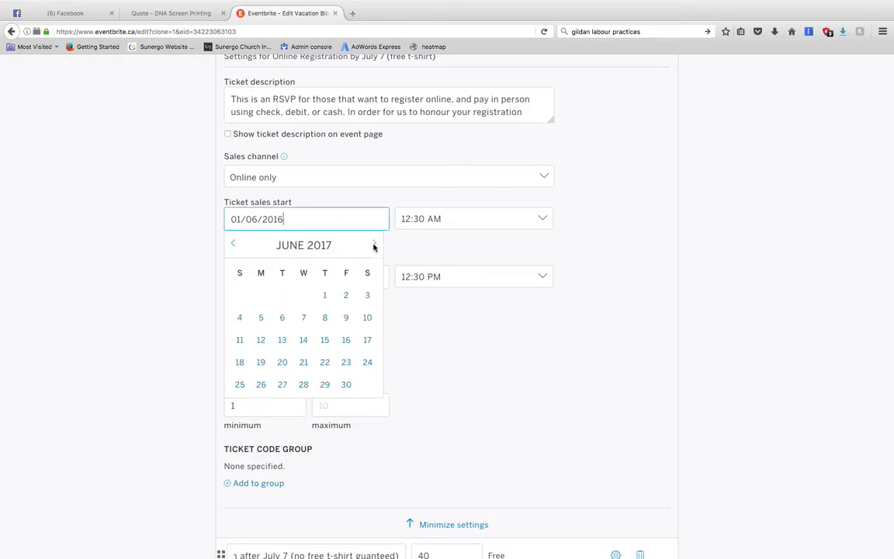
pyautogui.click(325, 295)
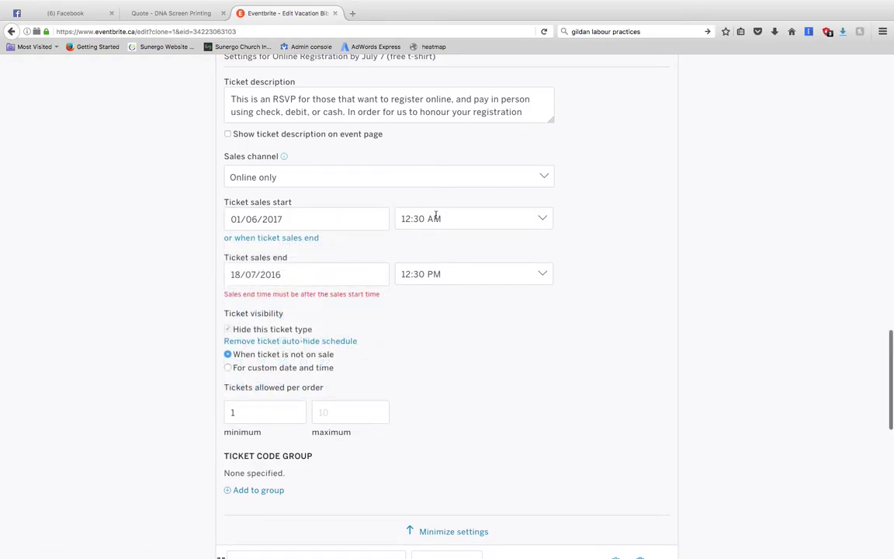
# Set the ticket sales end date of the "Online Registration by July 7 (free t-shirt)" ticket to 16/07/2017
pyautogui.click(287, 274)
pyautogui.click(199, 281)
pyautogui.click(360, 278)
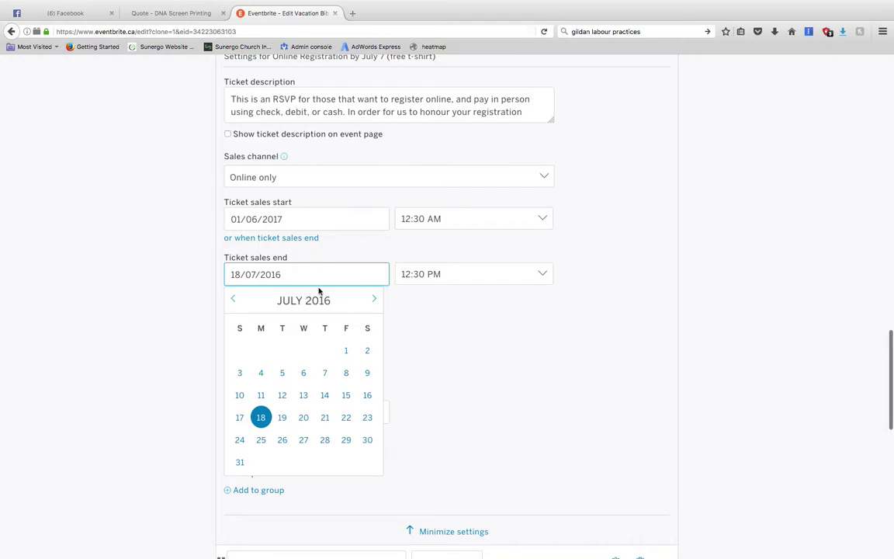
pyautogui.press('BackSpace')
pyautogui.write('7')
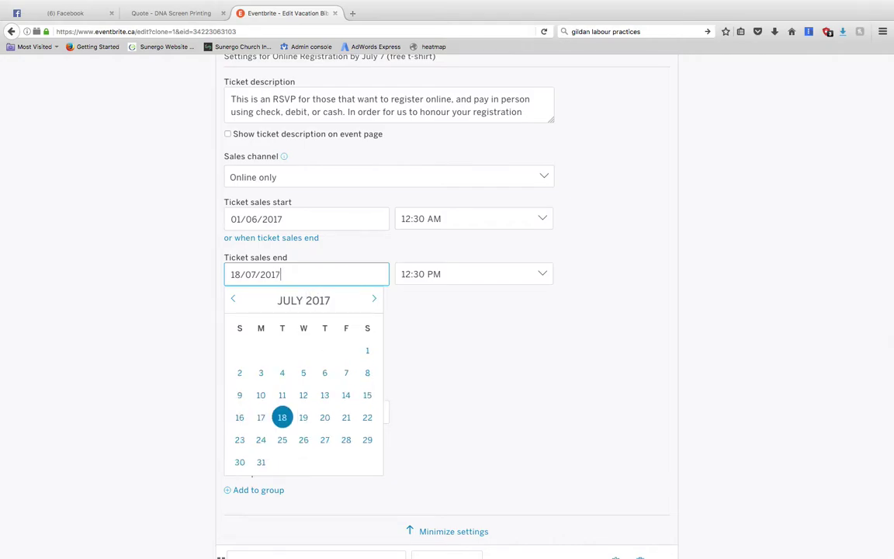
pyautogui.click(197, 295)
pyautogui.click(286, 276)
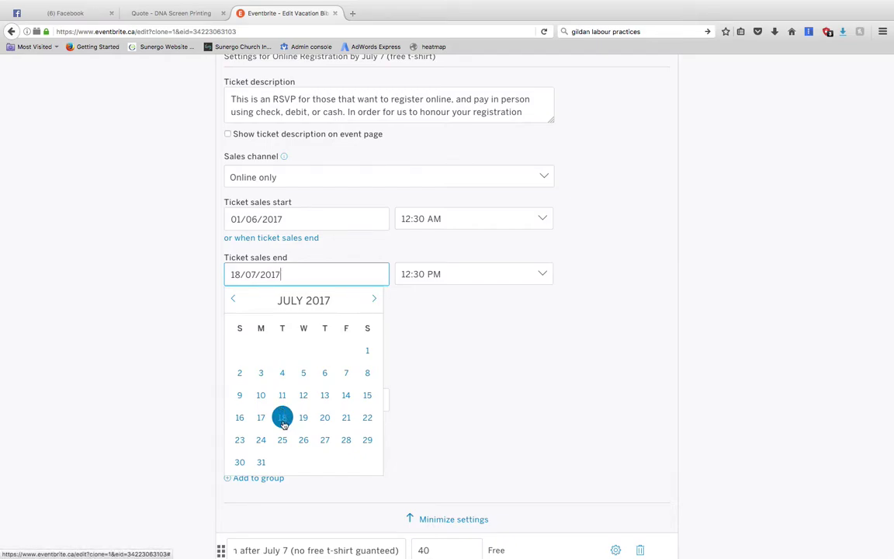
pyautogui.click(238, 274)
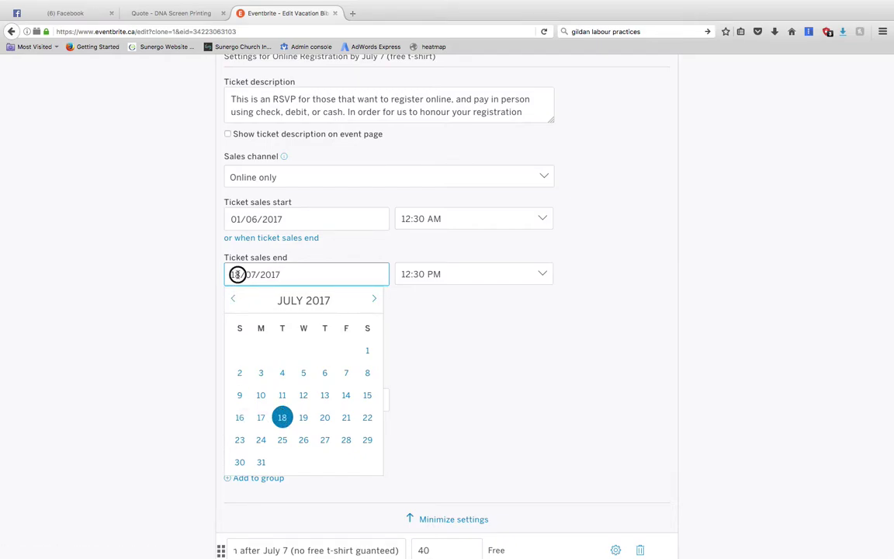
pyautogui.press('BackSpace')
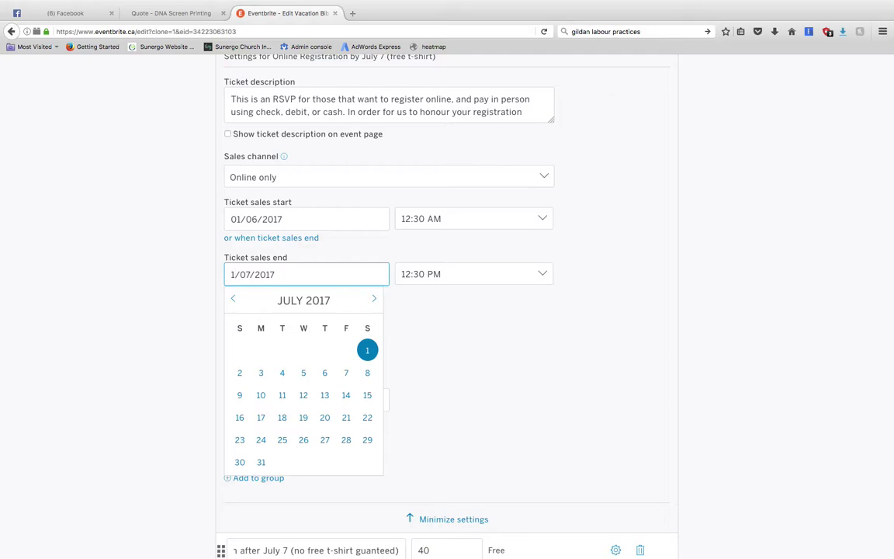
pyautogui.write('6')
pyautogui.click(179, 308)
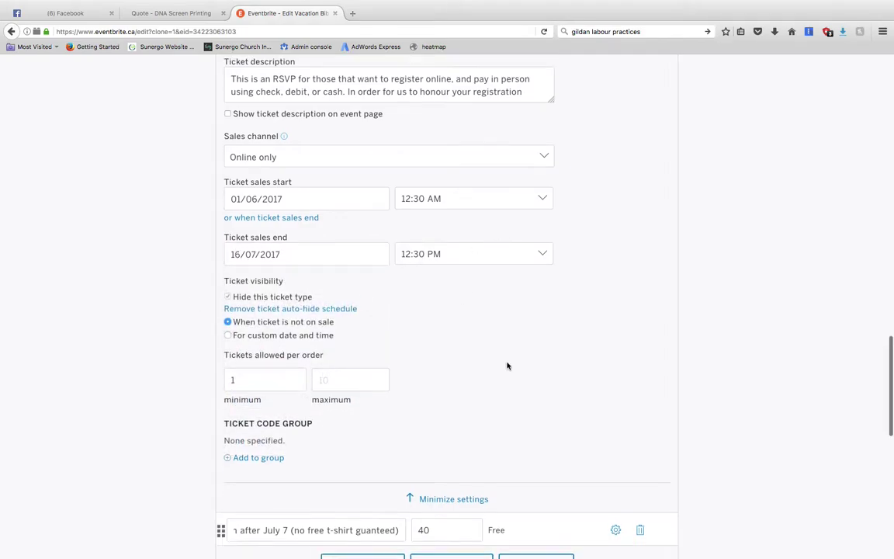
# Review the sales dates, visibility and per-order limits in the free t-shirt ticket's settings
pyautogui.scroll(-1, 507, 366)
pyautogui.scroll(-1, 507, 366)
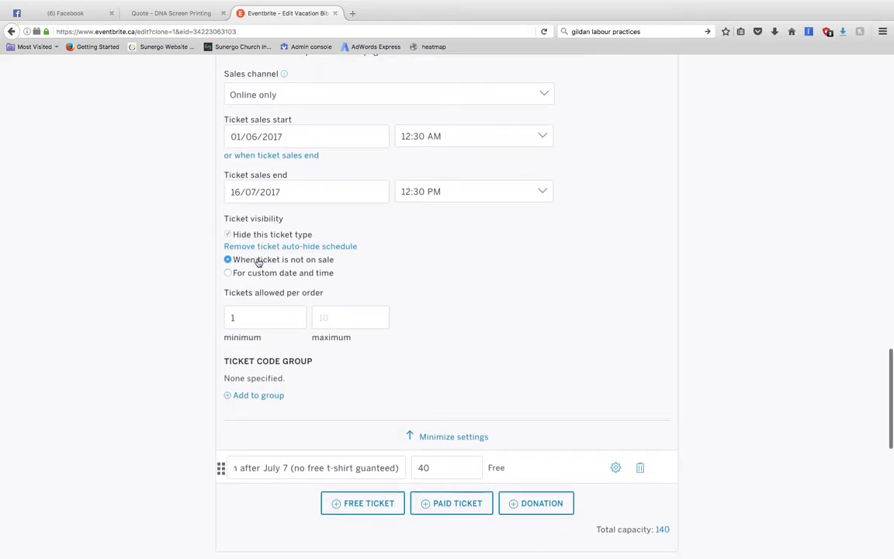
pyautogui.scroll(-1, 303, 273)
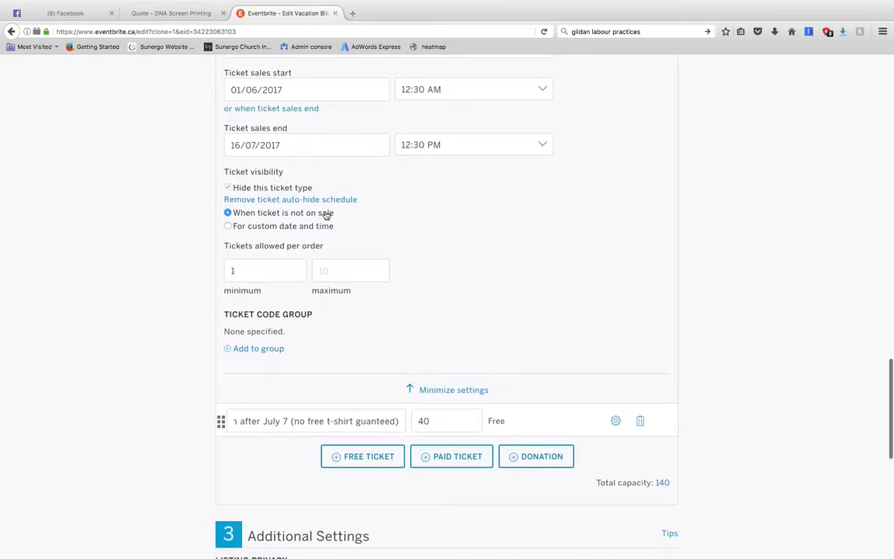
pyautogui.scroll(-3, 355, 273)
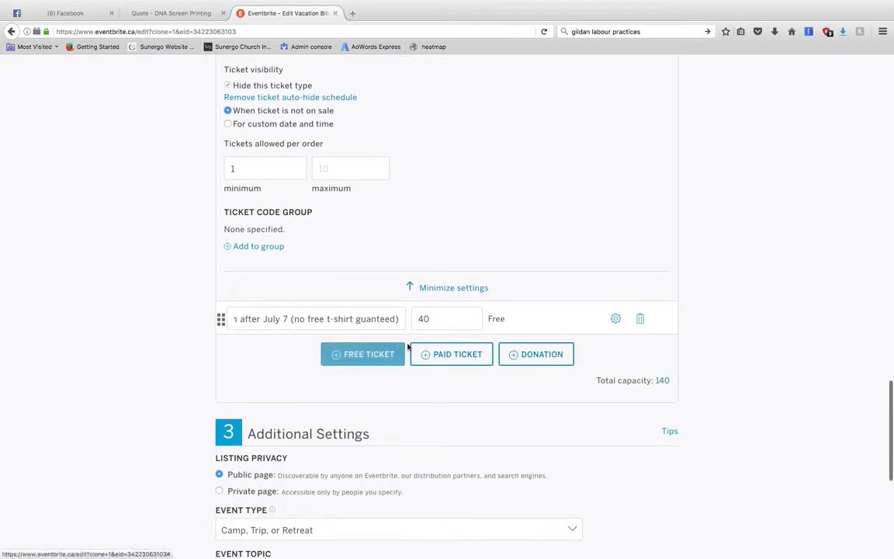
pyautogui.scroll(4, 396, 259)
pyautogui.scroll(1, 396, 258)
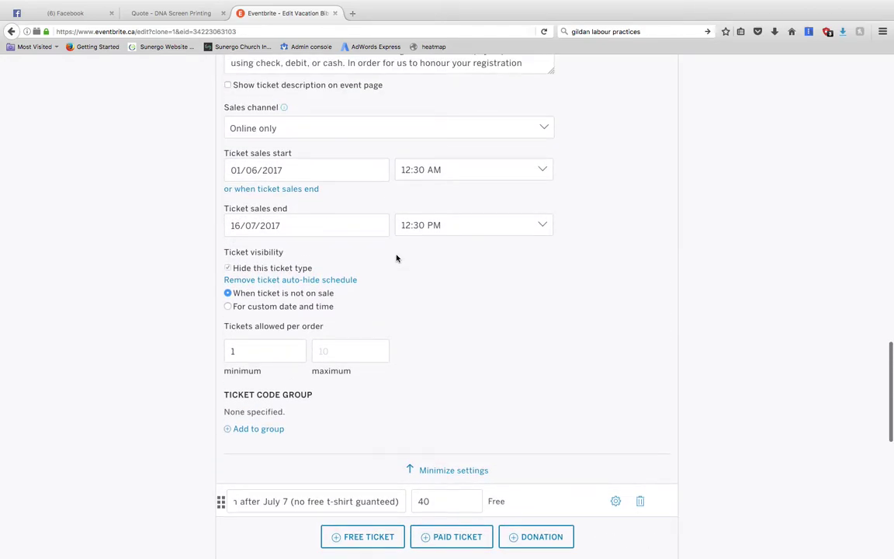
pyautogui.scroll(-7, 396, 258)
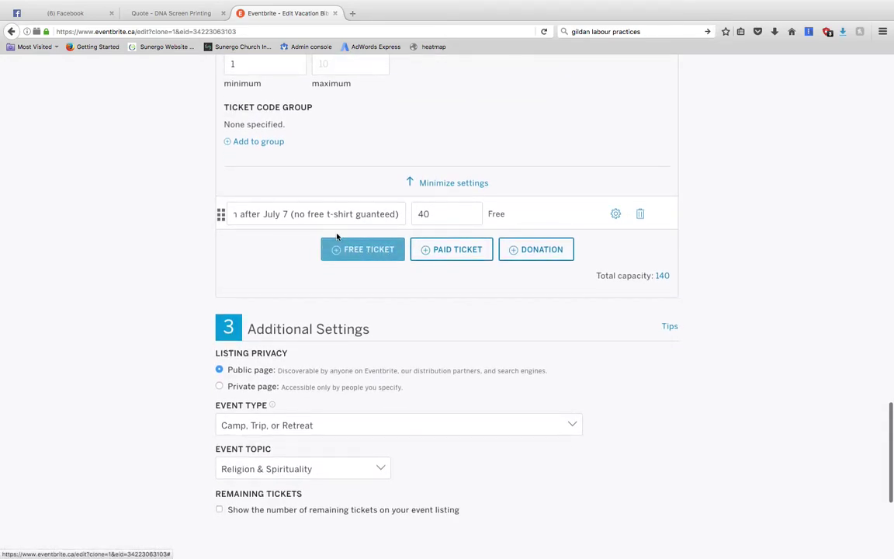
# Open the settings of the "Online reigistration after July 7" ticket and set its sales start date to 07/07/2017
pyautogui.click(615, 215)
pyautogui.scroll(-6, 409, 315)
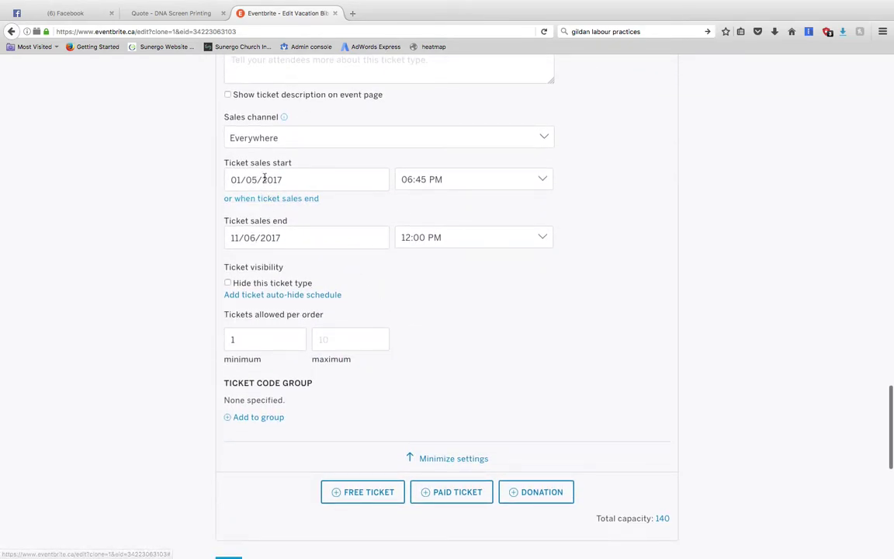
pyautogui.click(328, 181)
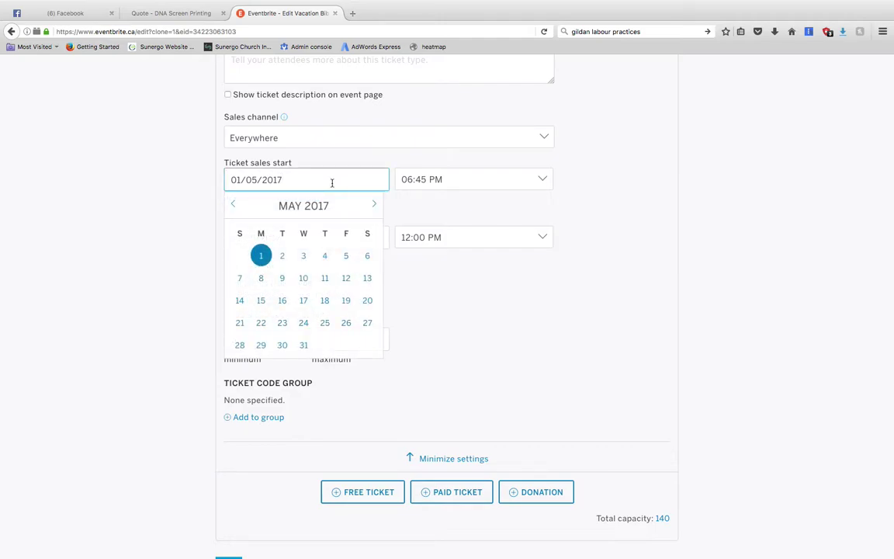
pyautogui.click(374, 205)
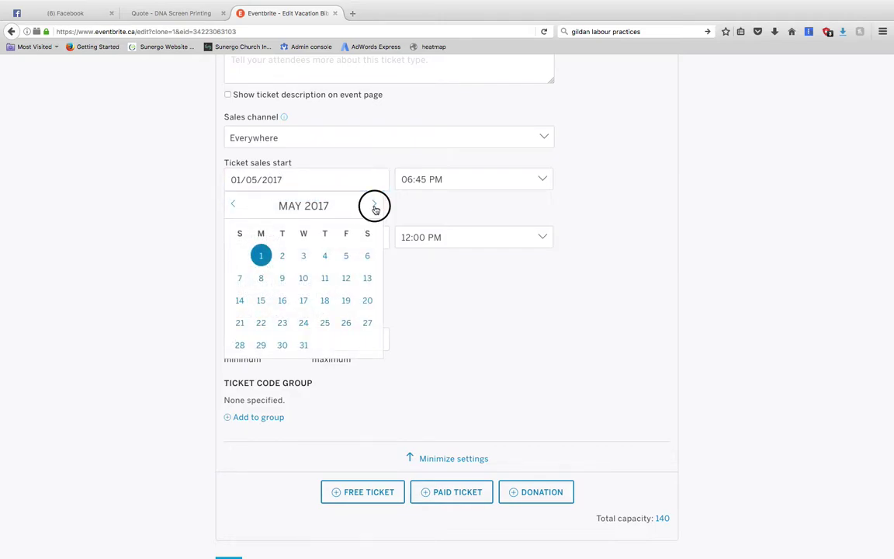
pyautogui.scroll(5, 318, 173)
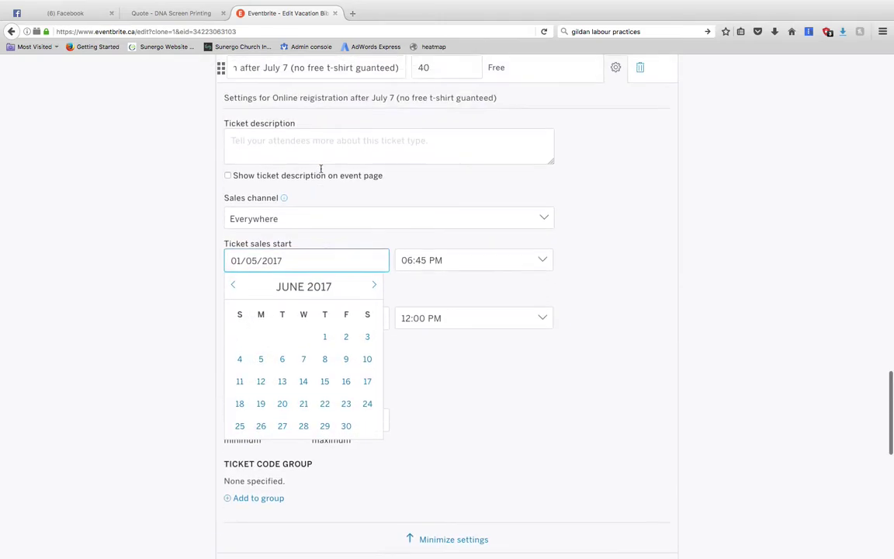
pyautogui.scroll(-3, 318, 174)
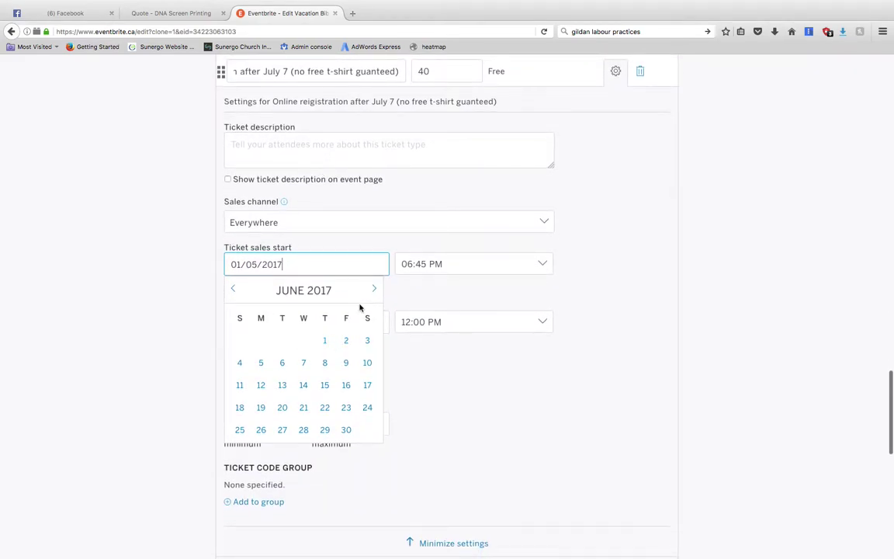
pyautogui.click(375, 291)
pyautogui.click(346, 364)
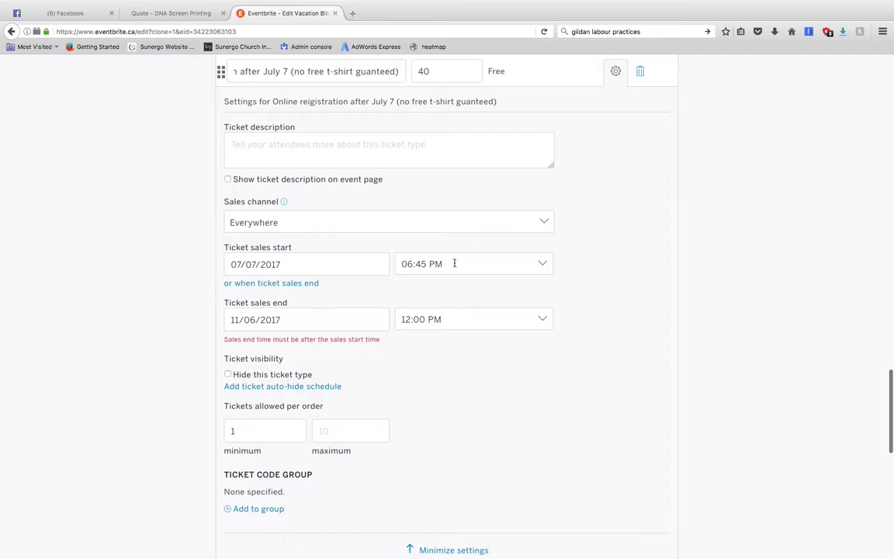
# Set the ticket sales end date of the "Online reigistration after July 7" ticket to 16/07/2017
pyautogui.click(319, 314)
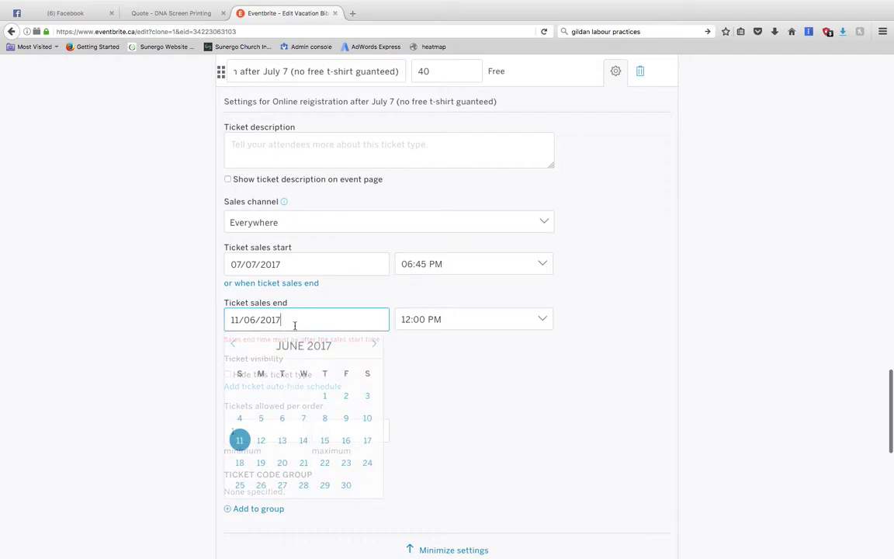
pyautogui.click(373, 345)
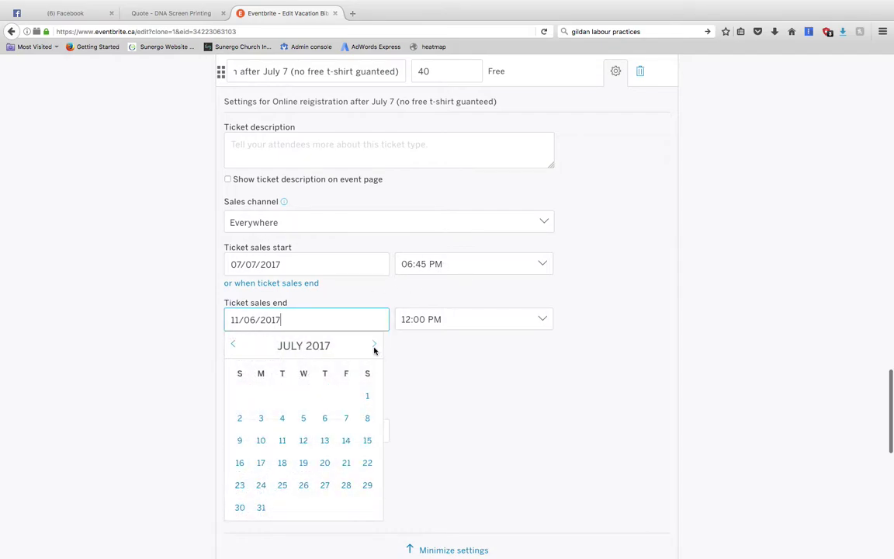
pyautogui.click(241, 463)
# Change the ticket sales end date of the "Online Registration by July 7 (free t-shirt)" ticket to 07/07/2017
pyautogui.scroll(1, 181, 380)
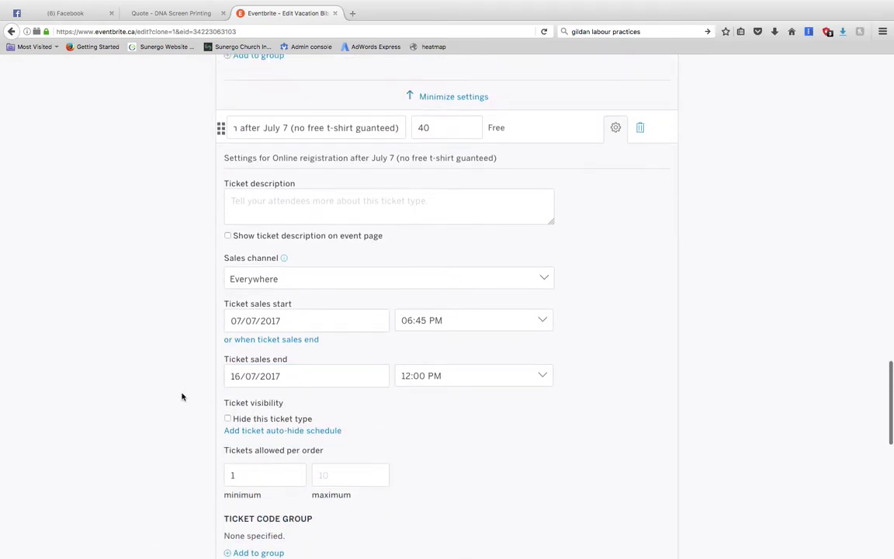
pyautogui.scroll(2, 181, 397)
pyautogui.scroll(8, 304, 229)
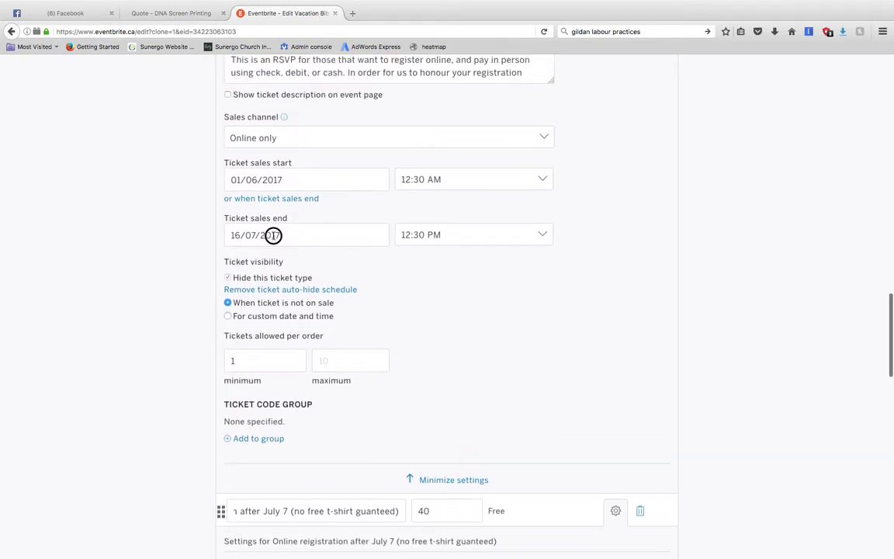
pyautogui.click(273, 235)
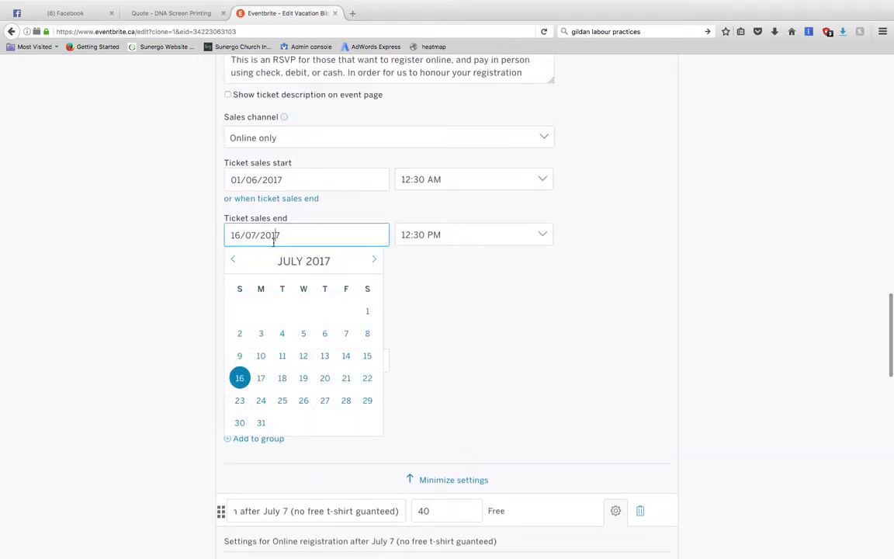
pyautogui.click(345, 332)
# Set the ticket sales start time of the "Online reigistration after July 7" ticket to 12:30 PM
pyautogui.scroll(-4, 429, 277)
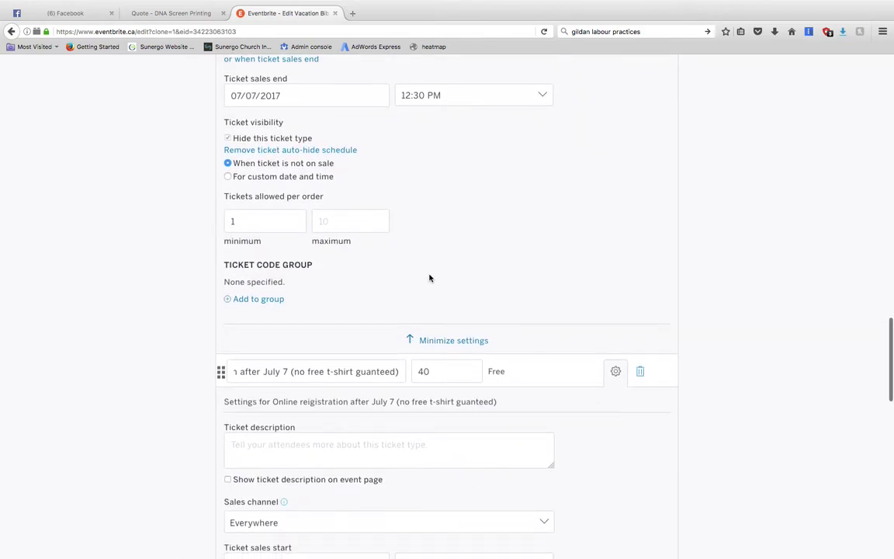
pyautogui.scroll(-8, 429, 277)
pyautogui.click(459, 265)
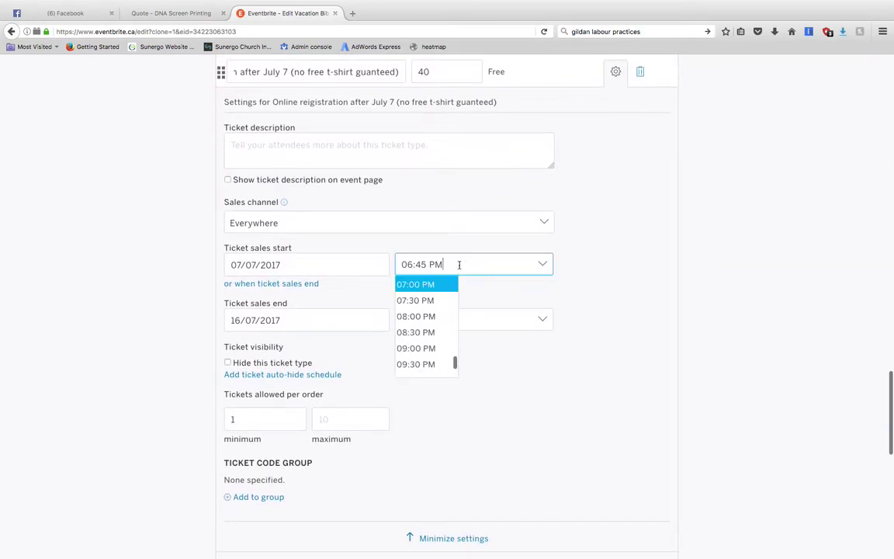
pyautogui.scroll(6, 439, 309)
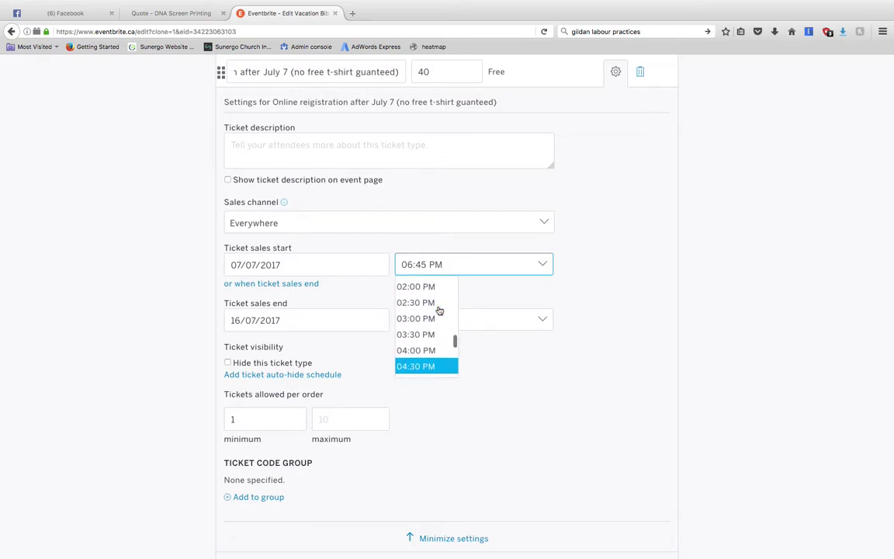
pyautogui.scroll(1, 439, 310)
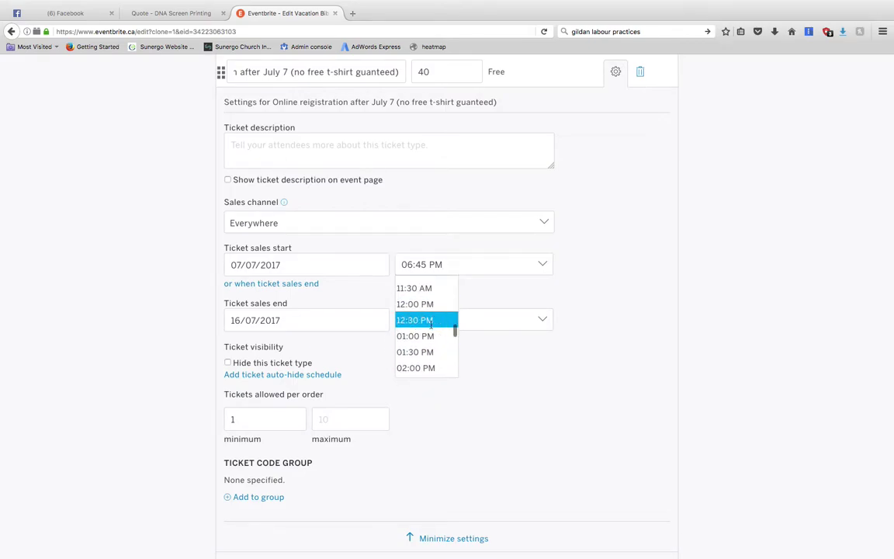
pyautogui.click(447, 318)
pyautogui.rightClick(455, 385)
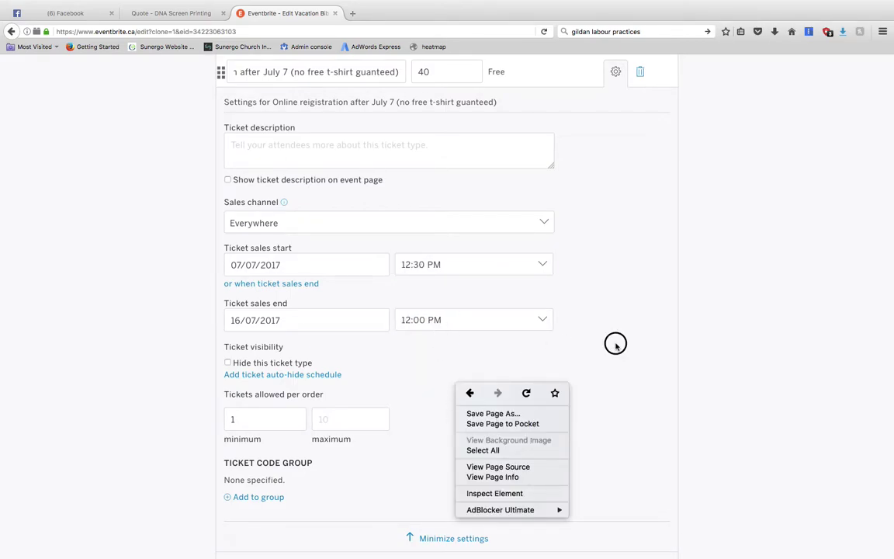
pyautogui.click(589, 378)
# Check the listing privacy, event type and event topic in the additional settings, and save the draft event
pyautogui.scroll(-5, 588, 377)
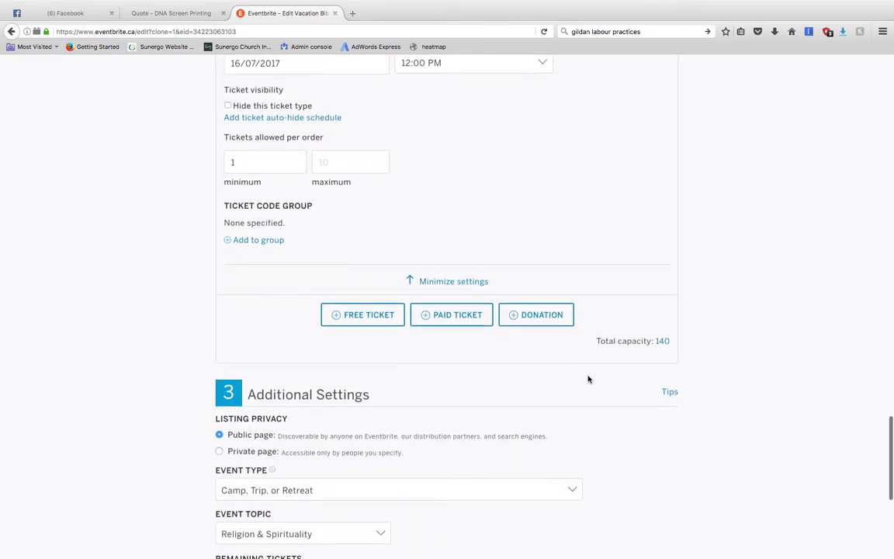
pyautogui.scroll(-3, 532, 405)
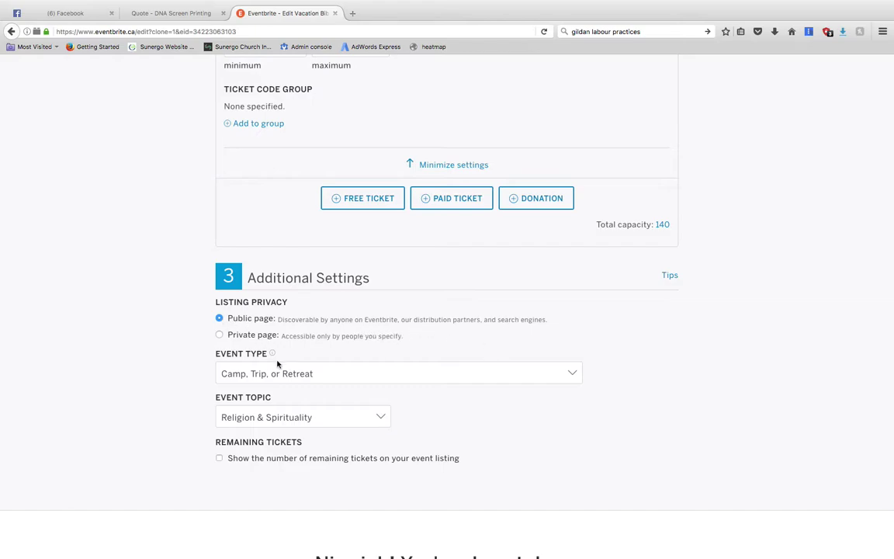
pyautogui.scroll(-2, 385, 398)
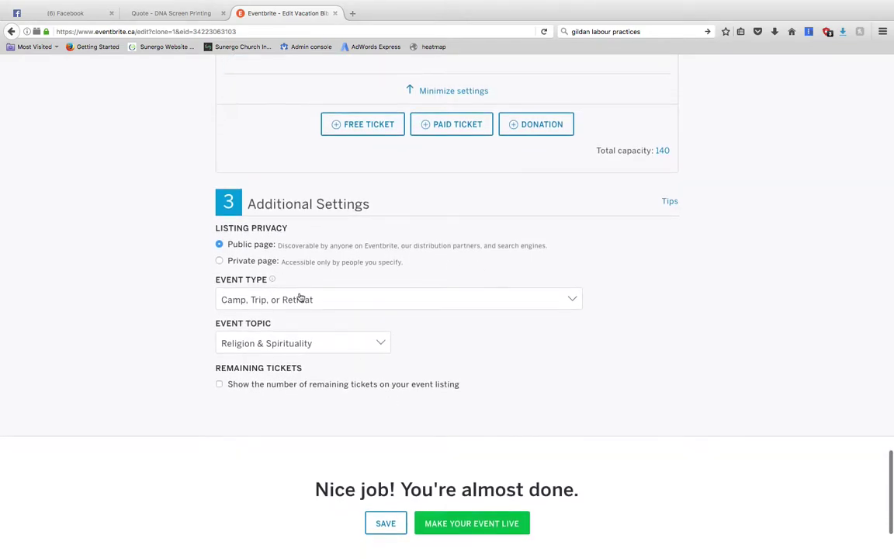
pyautogui.scroll(-4, 468, 419)
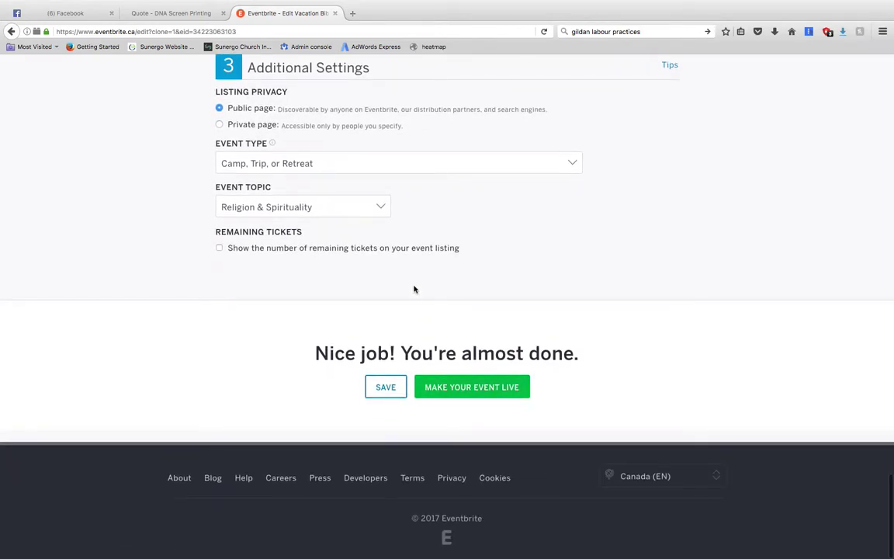
pyautogui.scroll(3, 435, 349)
pyautogui.scroll(15, 414, 288)
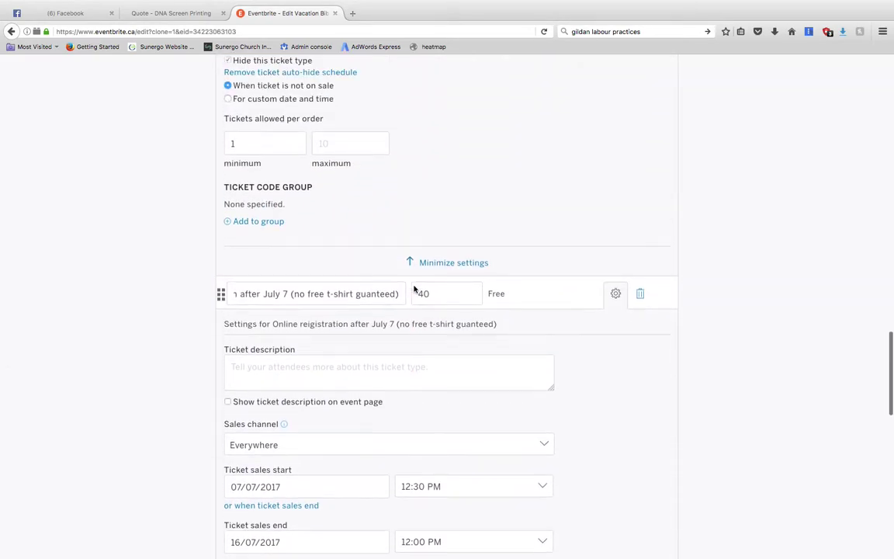
pyautogui.scroll(15, 413, 288)
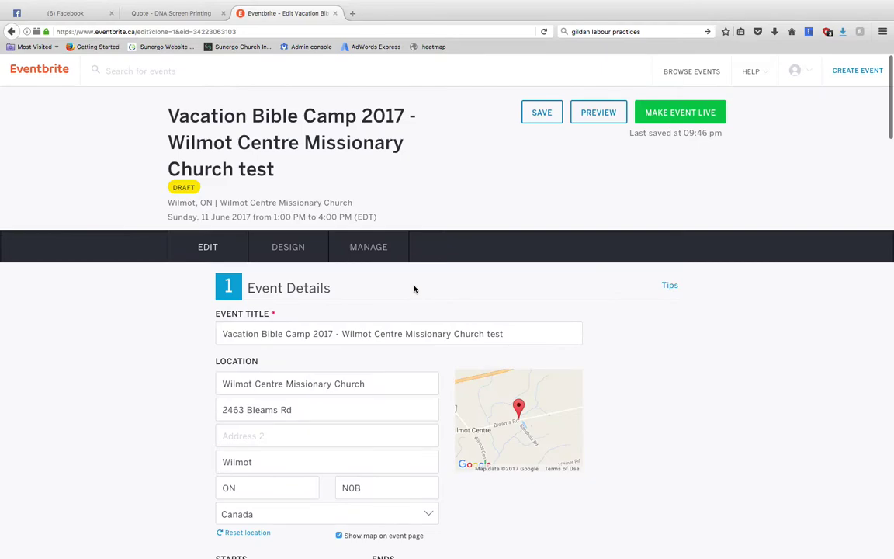
pyautogui.click(545, 115)
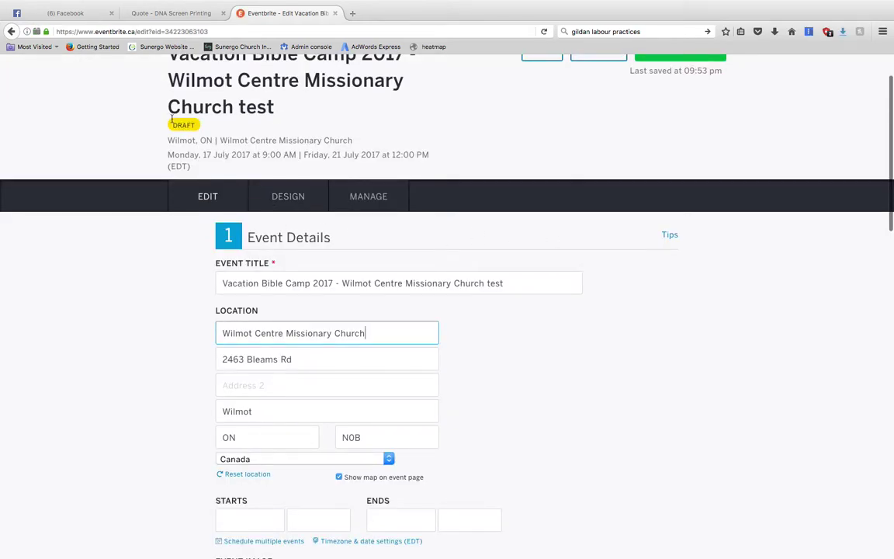
pyautogui.scroll(2, 210, 153)
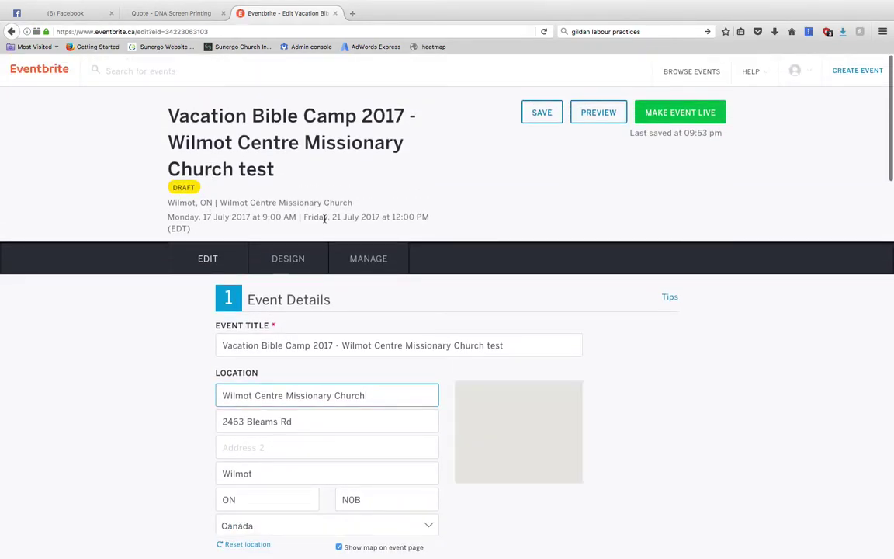
# Preview the event page, check its ticket details, description and organizer information, and close the preview
pyautogui.click(594, 118)
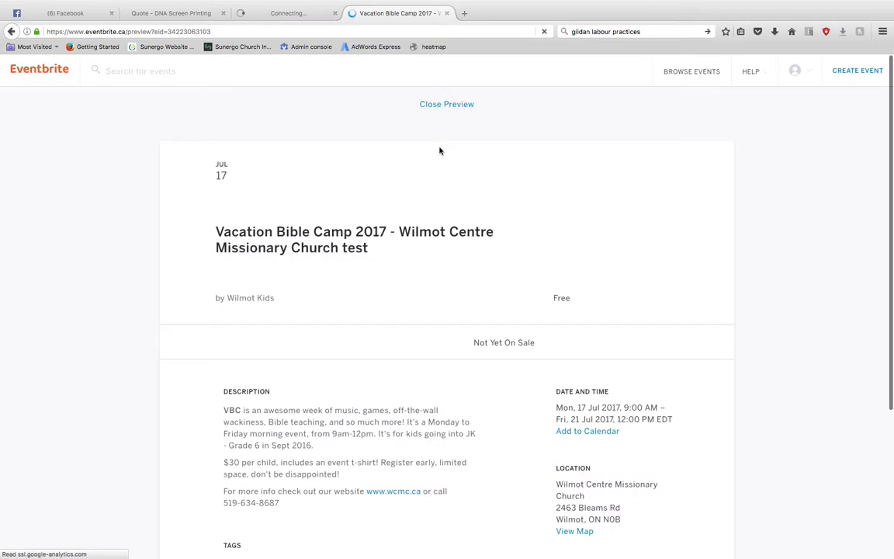
pyautogui.scroll(-5, 401, 383)
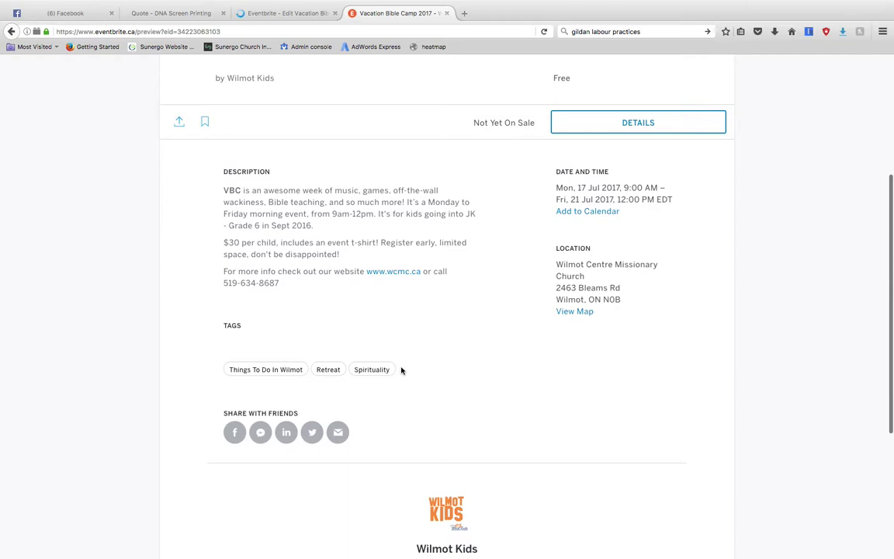
pyautogui.scroll(2, 547, 193)
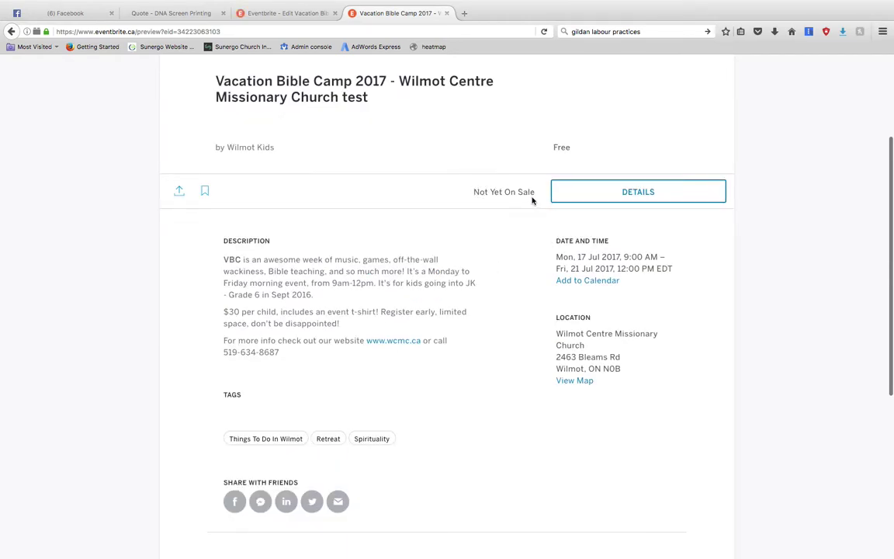
pyautogui.click(614, 195)
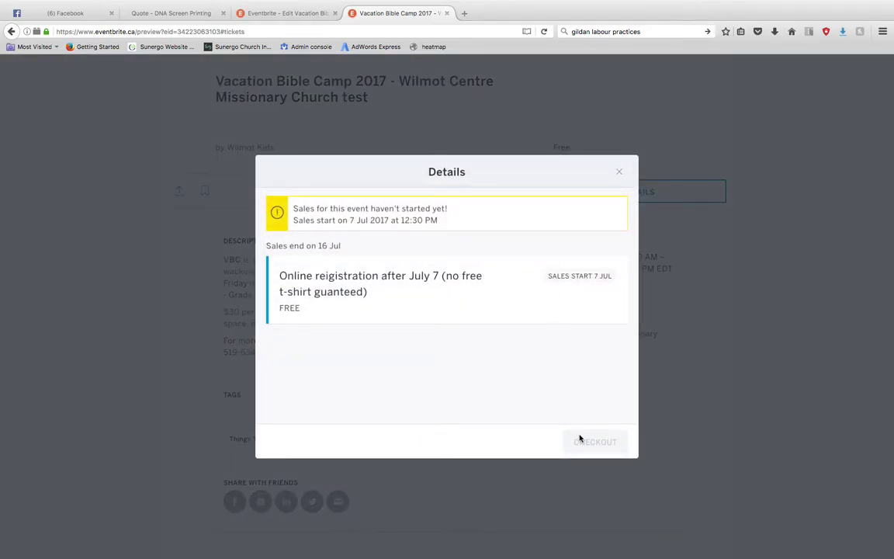
pyautogui.click(621, 176)
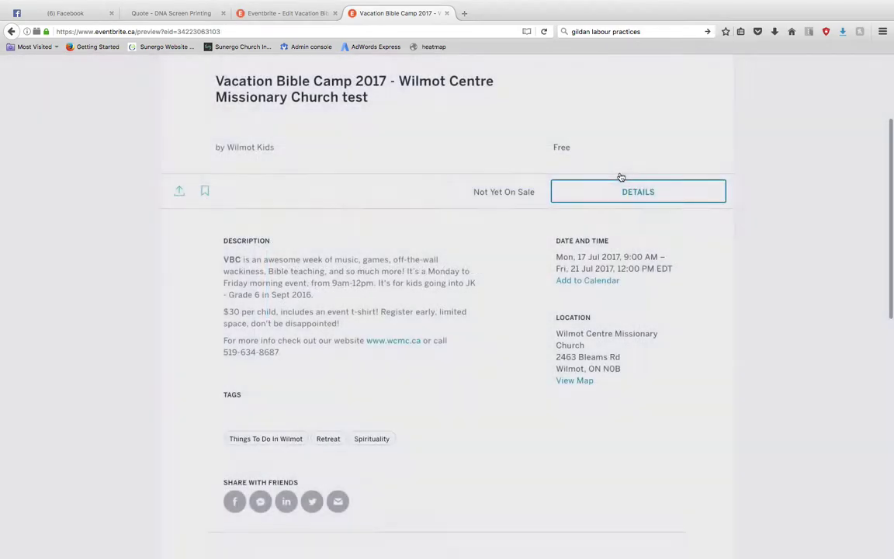
pyautogui.scroll(-3, 517, 276)
pyautogui.scroll(-5, 517, 276)
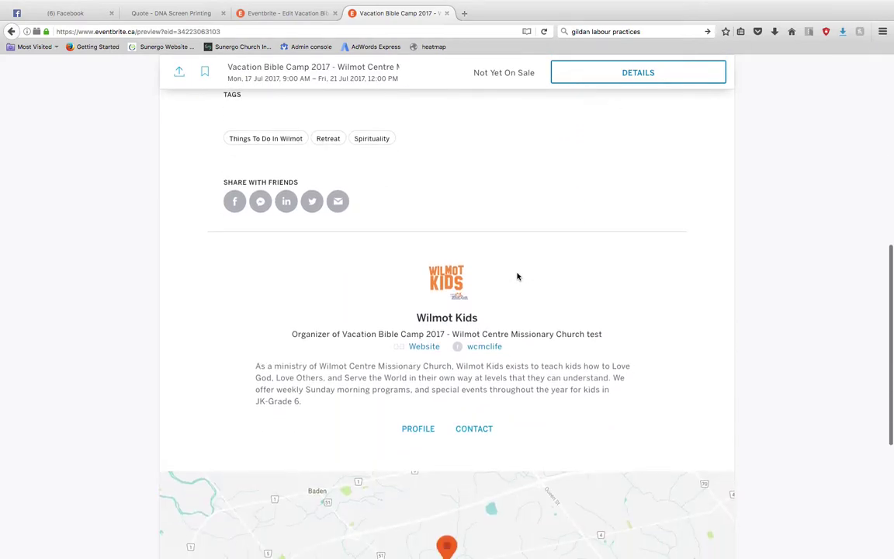
pyautogui.scroll(10, 516, 276)
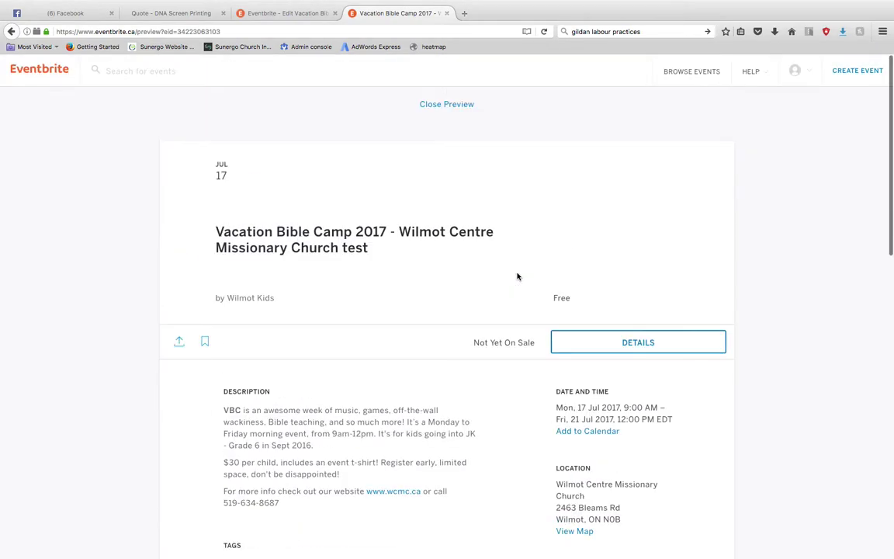
pyautogui.click(450, 107)
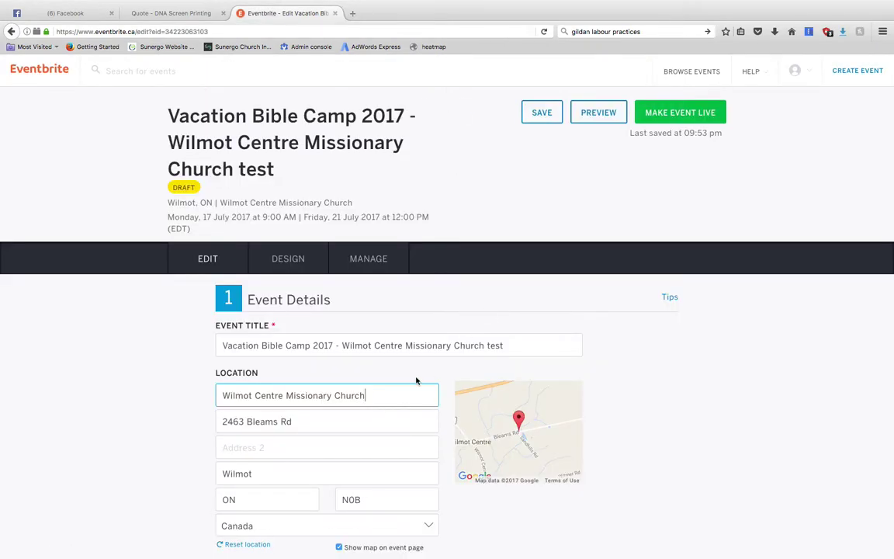
# Reopen the "Online Registration by July 7 (free t-shirt)" ticket's settings and set its sales start date to 30/04/2017
pyautogui.scroll(-15, 416, 380)
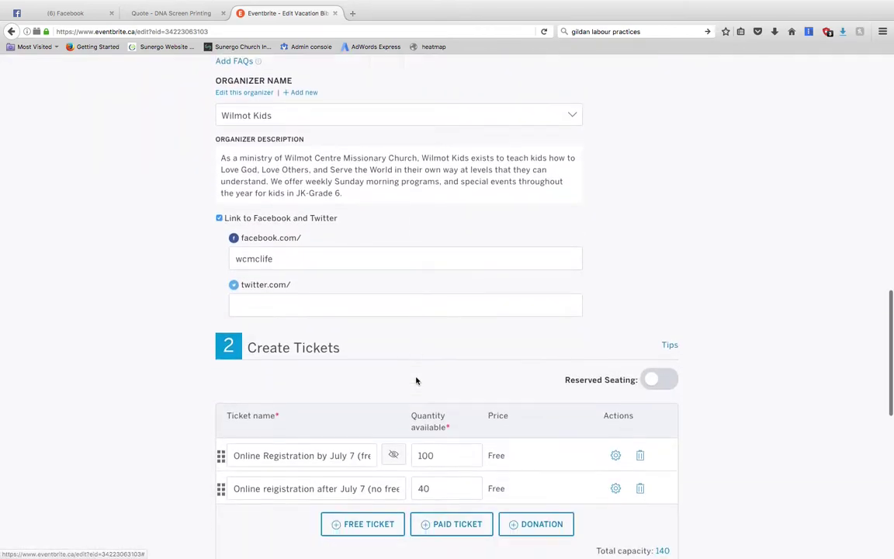
pyautogui.scroll(-3, 416, 380)
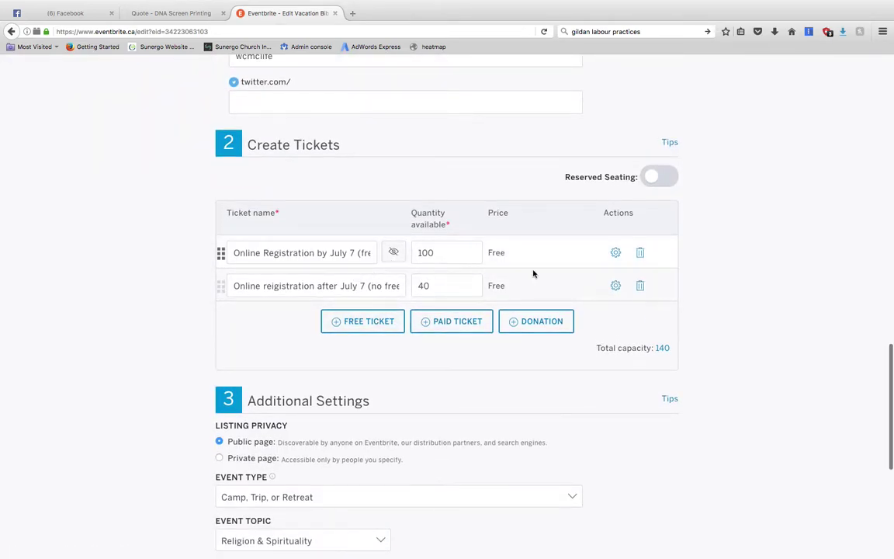
pyautogui.click(606, 253)
pyautogui.scroll(-2, 453, 429)
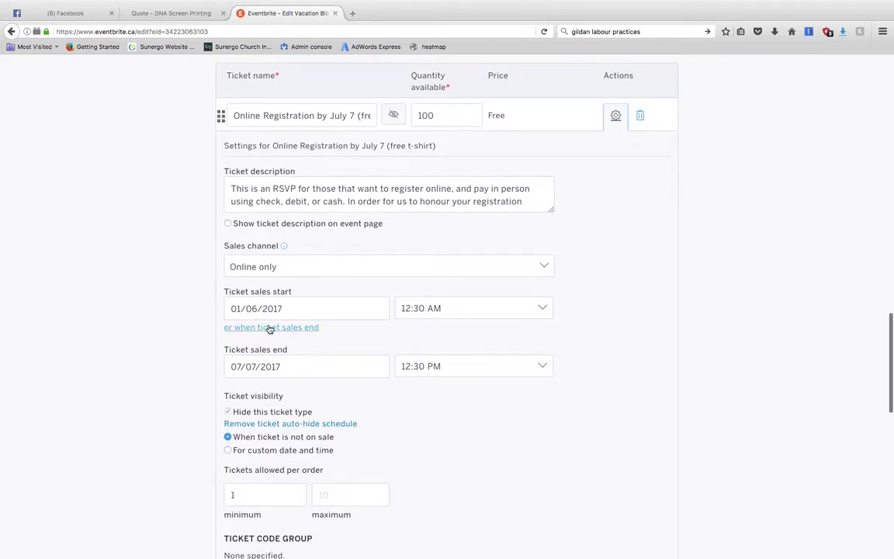
pyautogui.click(259, 308)
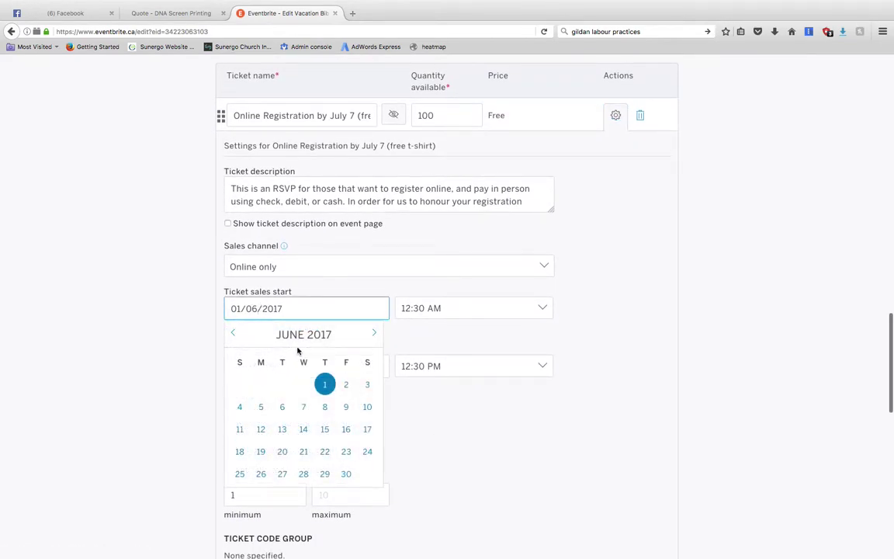
pyautogui.moveTo(298, 541)
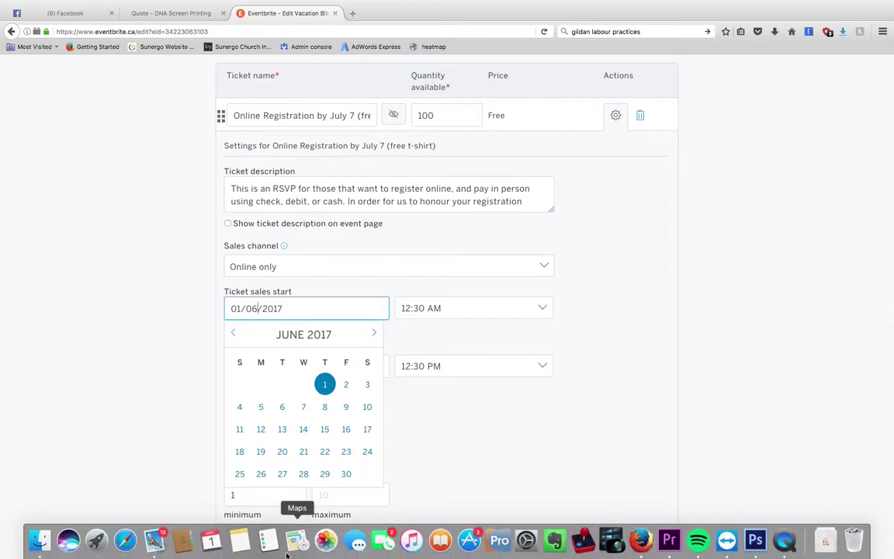
pyautogui.click(231, 334)
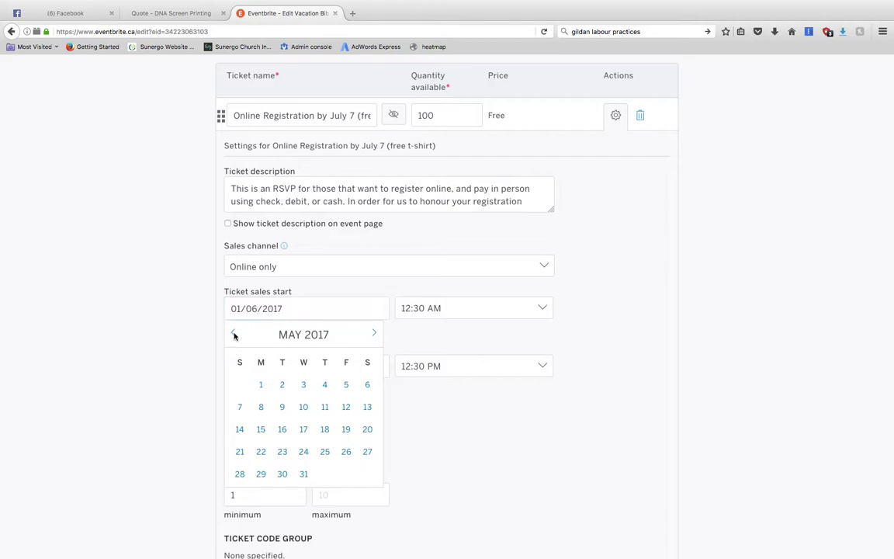
pyautogui.click(233, 333)
pyautogui.click(240, 496)
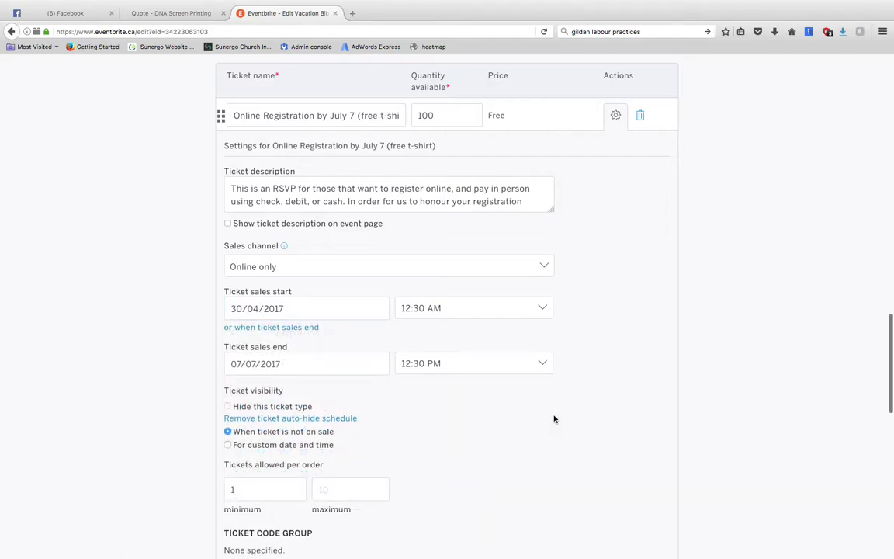
# Save the draft event with the free t-shirt ticket's new sales start date
pyautogui.scroll(-10, 555, 419)
pyautogui.scroll(20, 554, 419)
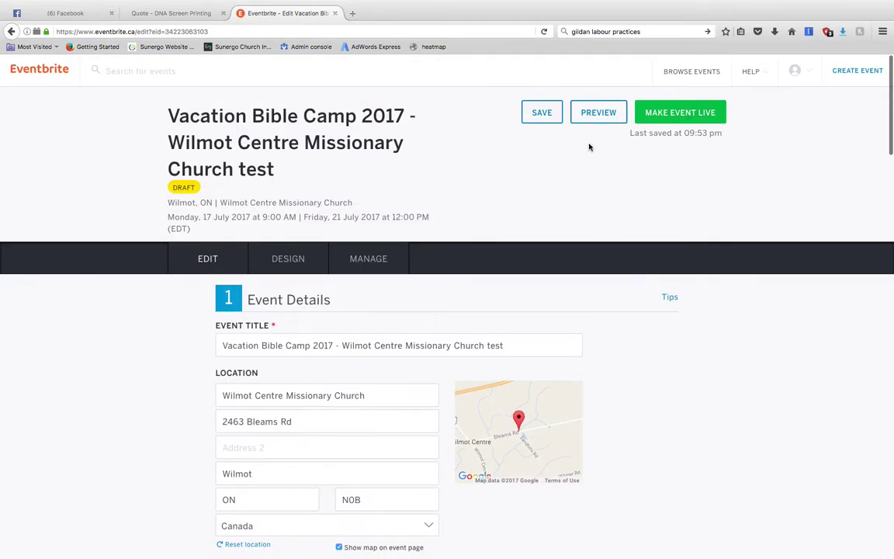
pyautogui.click(543, 112)
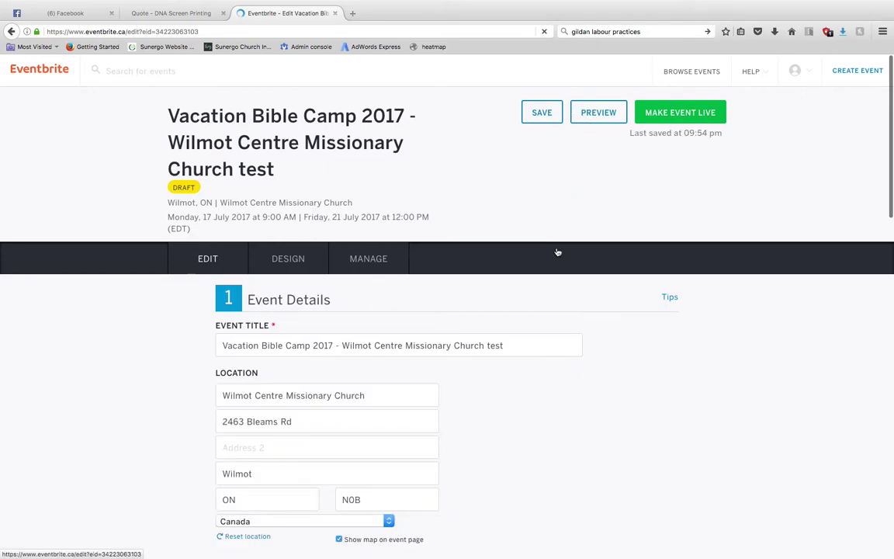
# Review the saved event's details and ticket list, and preview the event page with its description, date and location
pyautogui.scroll(-1, 557, 251)
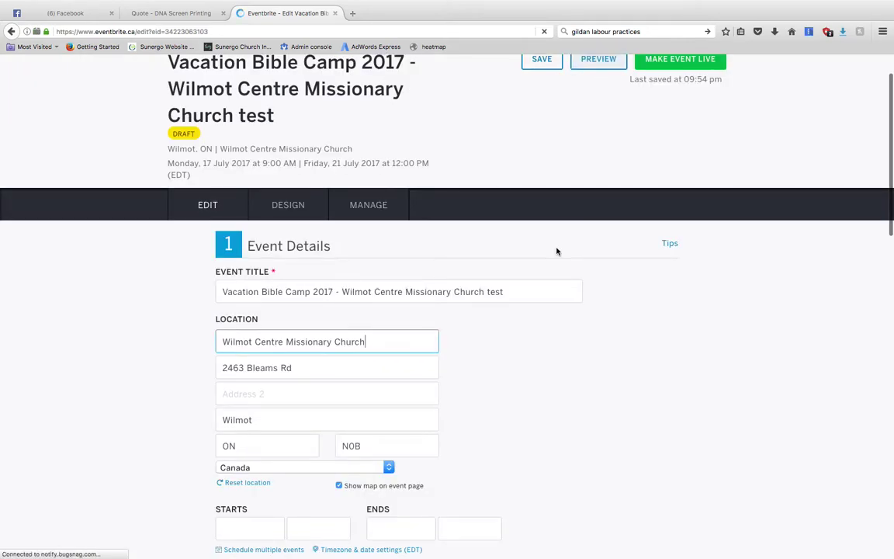
pyautogui.scroll(-10, 557, 251)
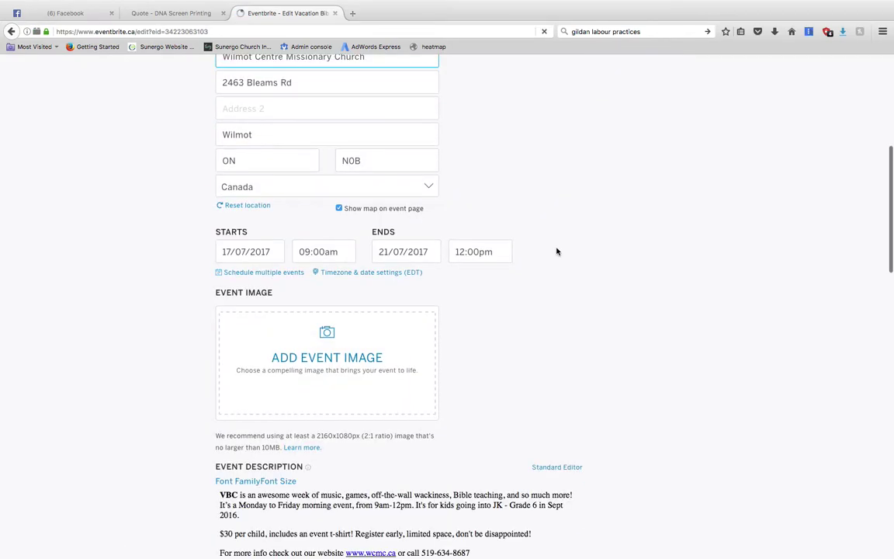
pyautogui.scroll(-10, 556, 252)
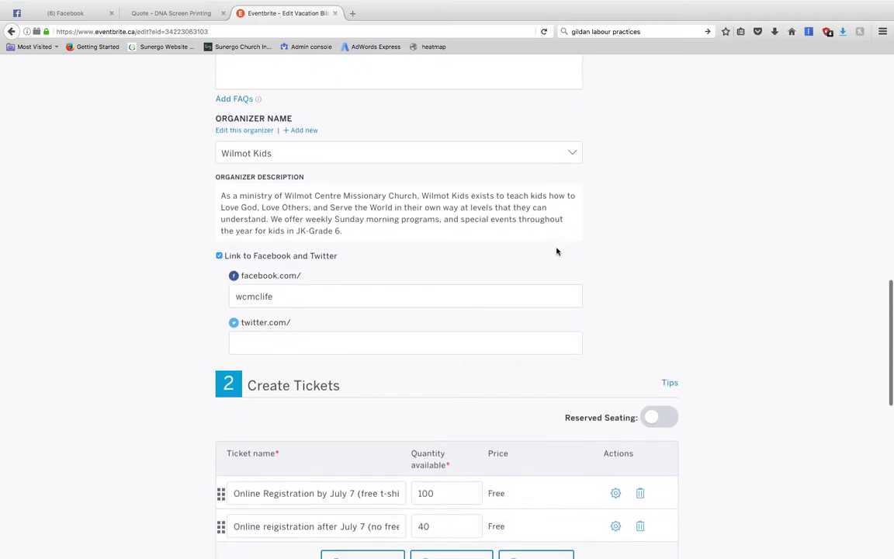
pyautogui.scroll(15, 556, 252)
pyautogui.scroll(5, 557, 251)
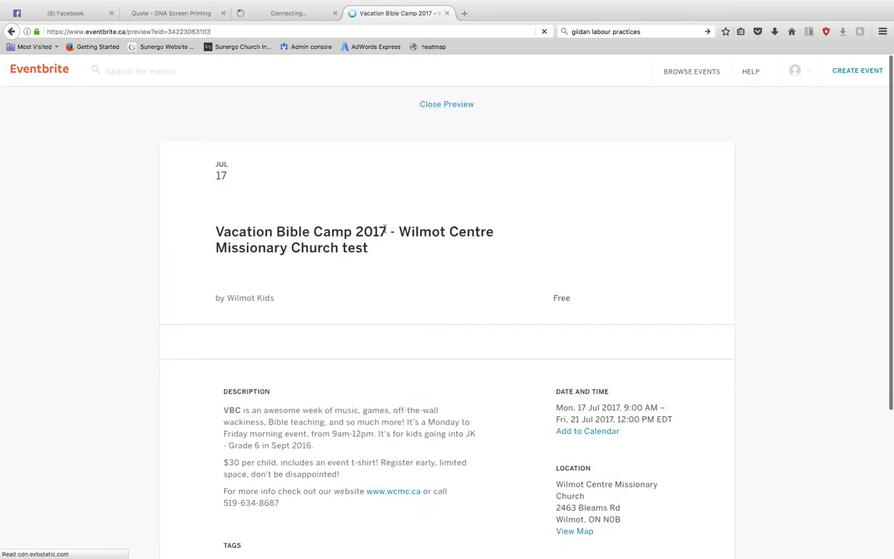
pyautogui.scroll(-2, 419, 304)
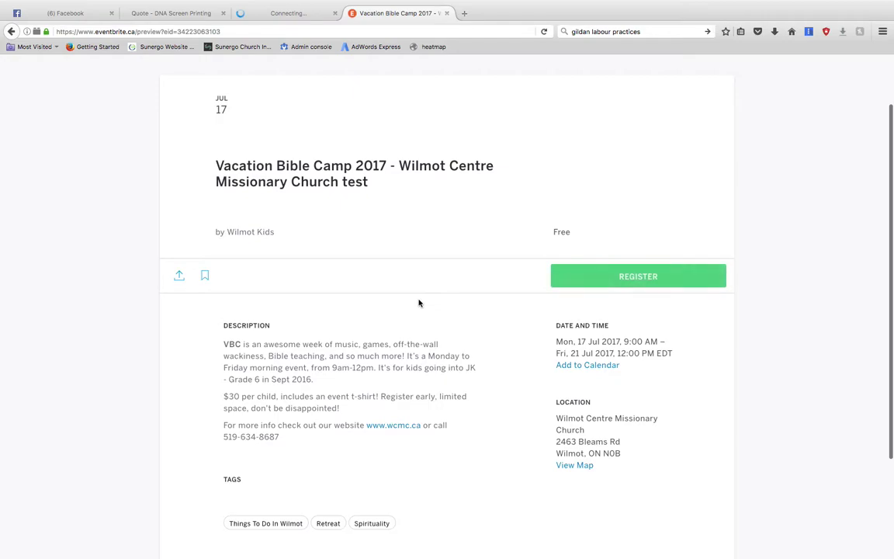
pyautogui.scroll(-2, 419, 304)
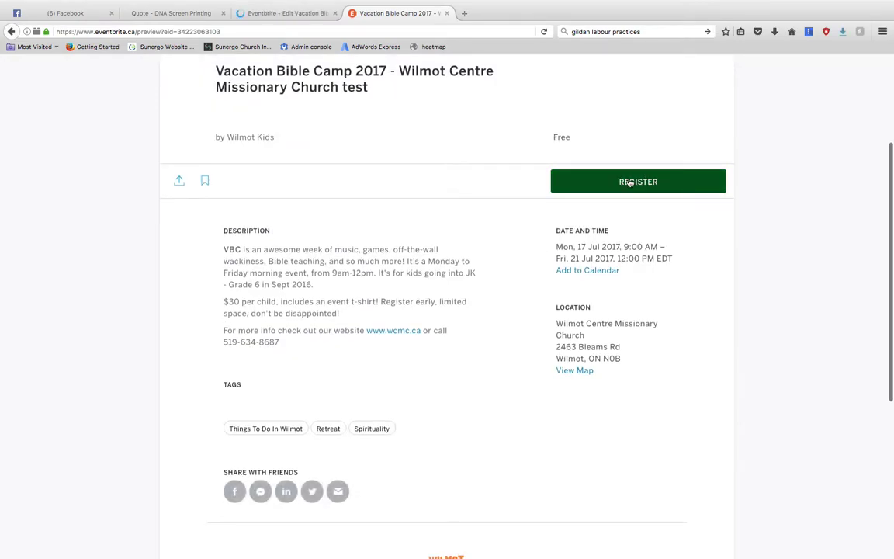
# Start a test registration from the preview, show the free t-shirt ticket's info, and check out 1 "Online Registration by July 7 (free t-shirt)" ticket
pyautogui.click(629, 183)
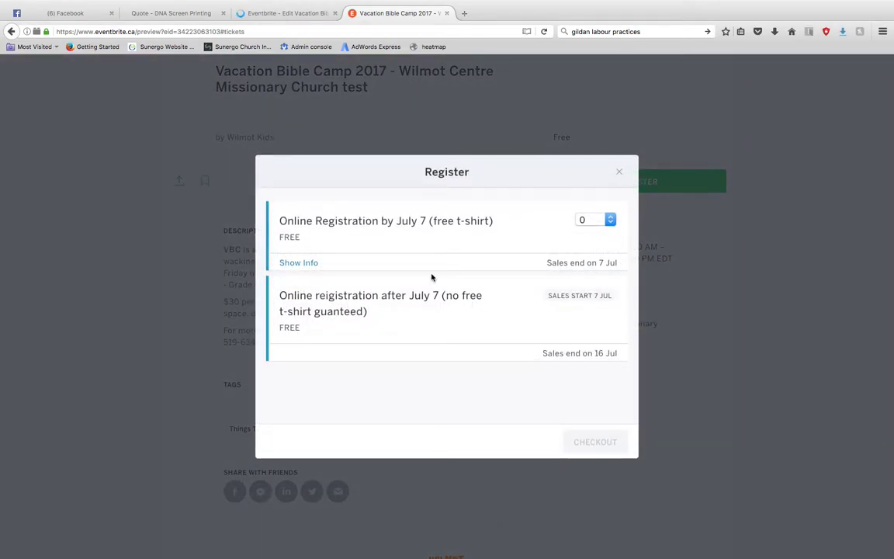
pyautogui.click(308, 265)
pyautogui.click(594, 224)
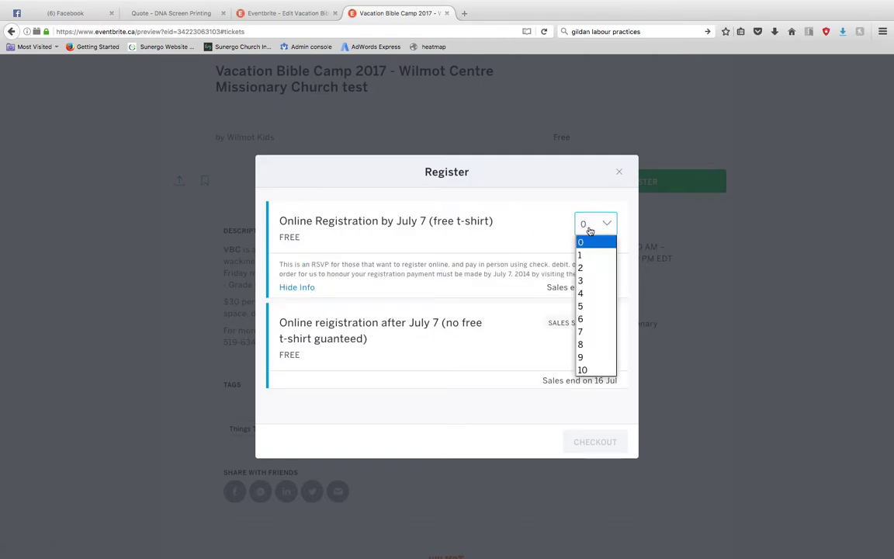
pyautogui.click(586, 260)
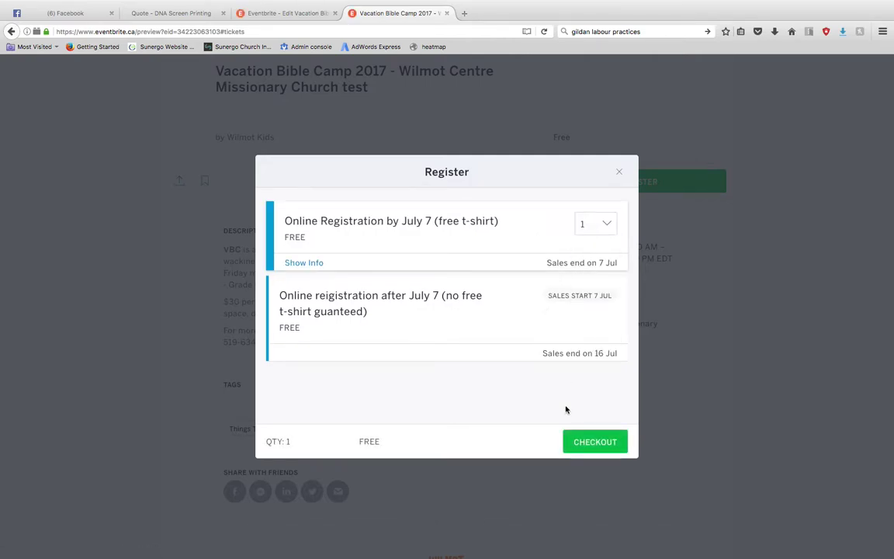
pyautogui.click(592, 443)
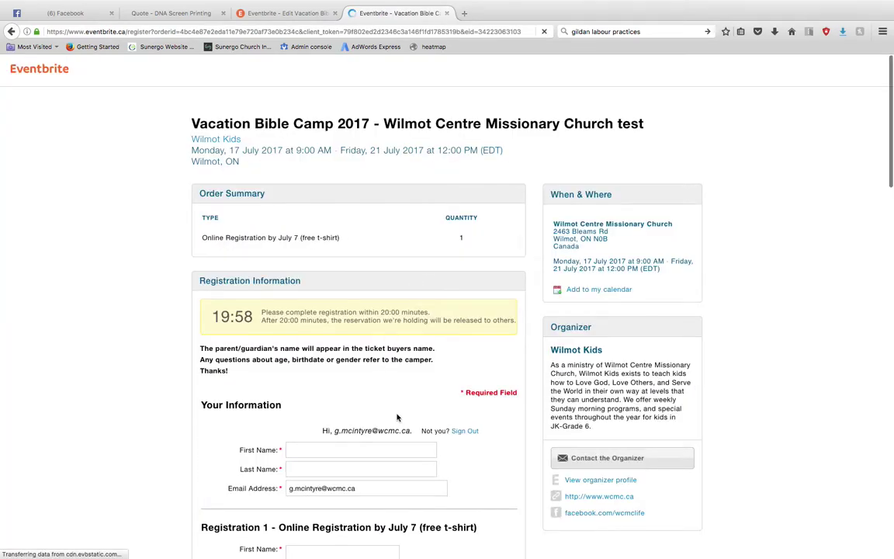
# Examine the registration form's contact, home address and child information fields, highlighting the year in the school grade question
pyautogui.scroll(-3, 396, 418)
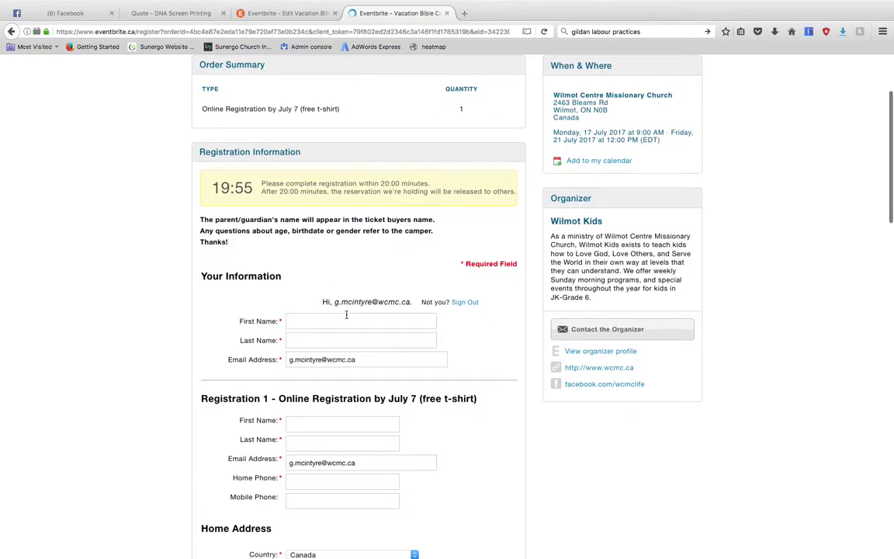
pyautogui.scroll(-2, 346, 315)
pyautogui.scroll(-5, 349, 319)
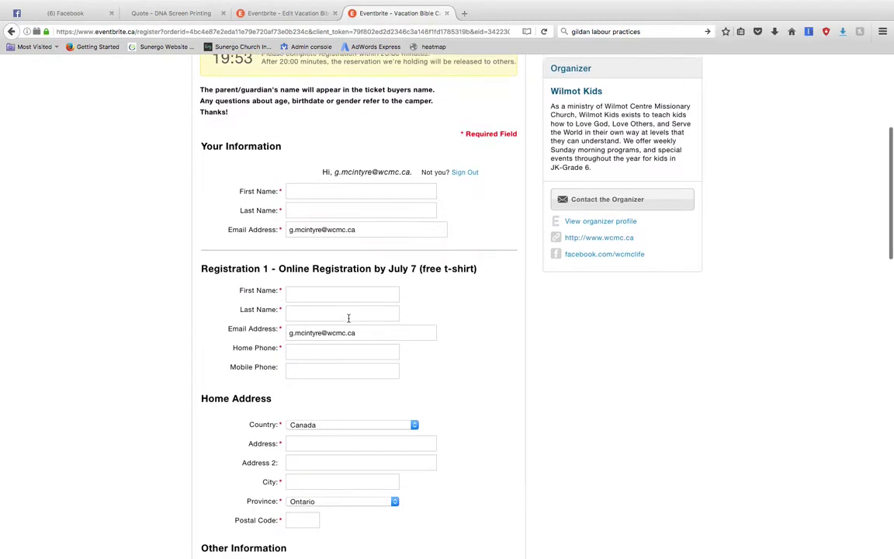
pyautogui.scroll(-8, 348, 321)
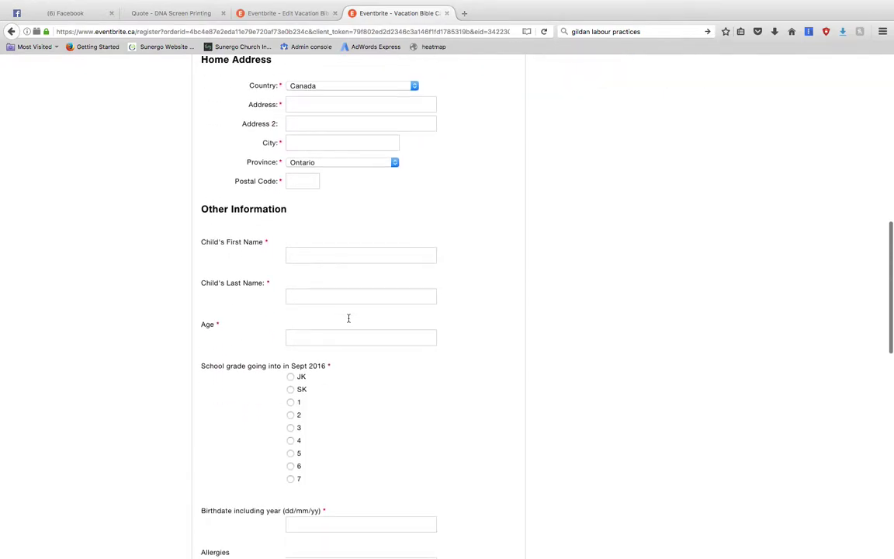
pyautogui.scroll(-2, 316, 343)
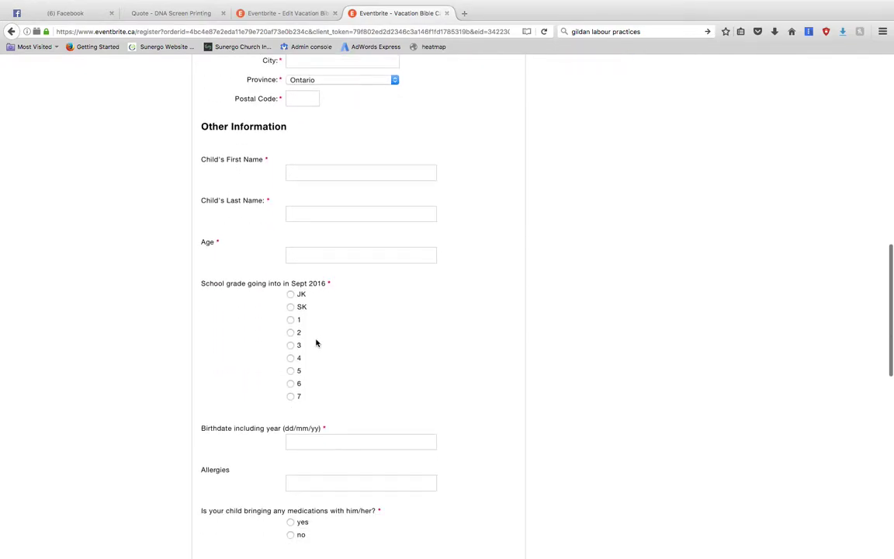
pyautogui.moveTo(309, 274); pyautogui.dragTo(329, 274)
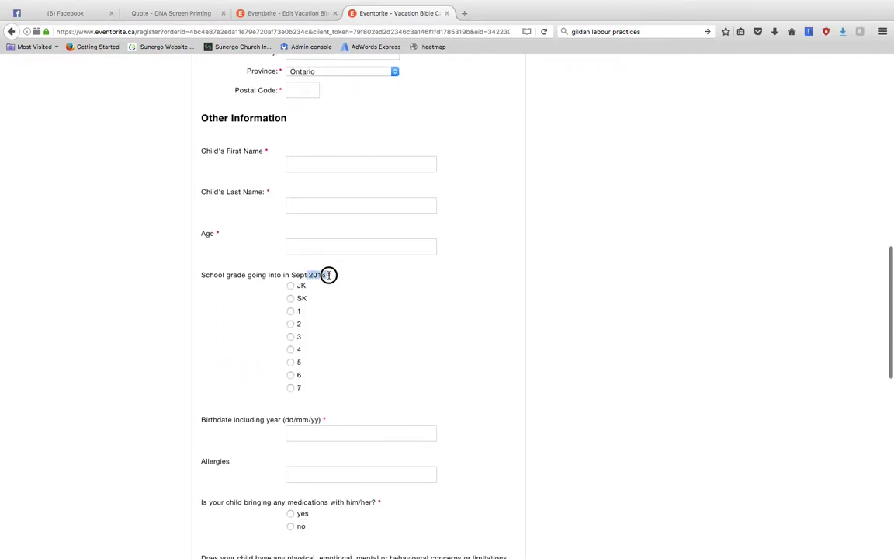
pyautogui.scroll(-4, 323, 316)
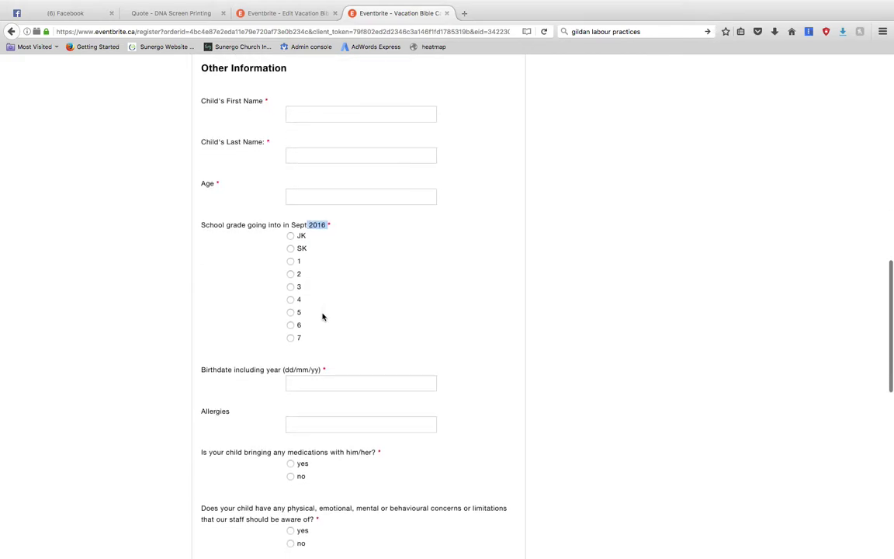
# Check the registration form's medical, t-shirt size, emergency contact and waiver sections, and close the form without completing the registration
pyautogui.scroll(-8, 323, 313)
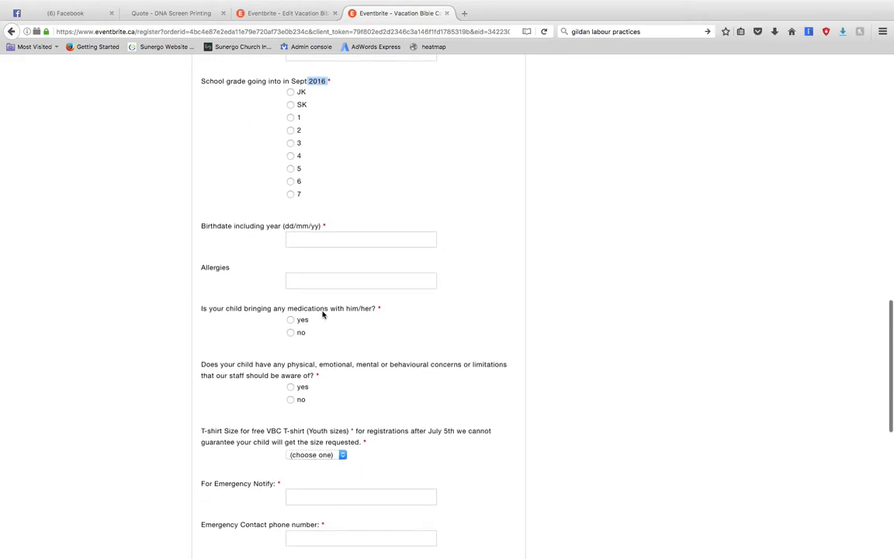
pyautogui.scroll(-12, 322, 313)
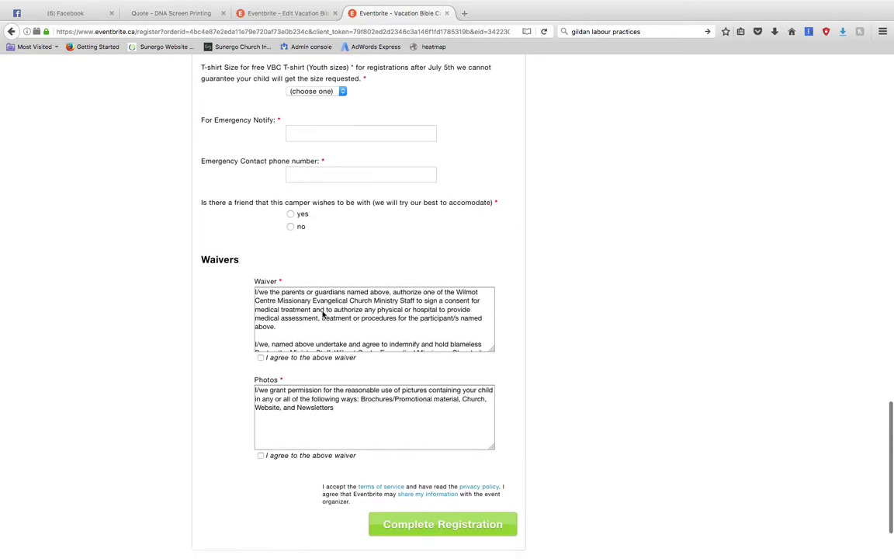
pyautogui.click(443, 436)
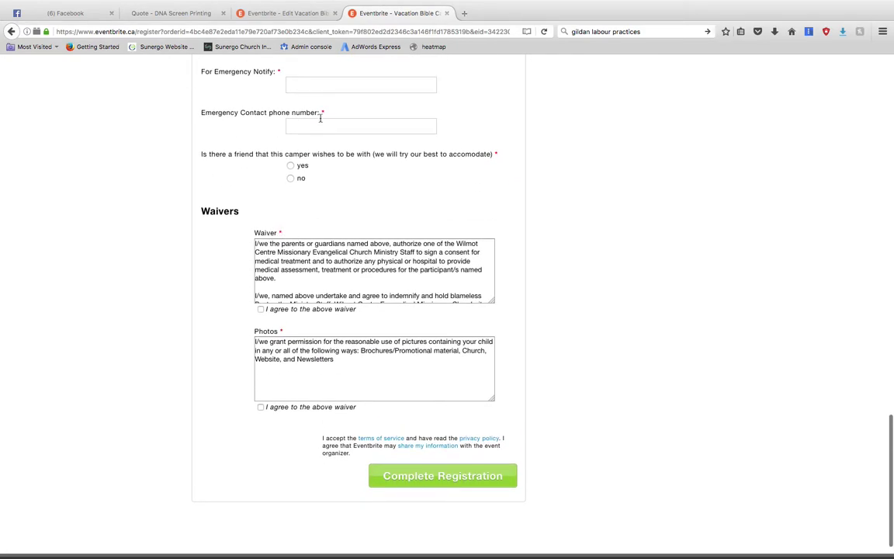
pyautogui.scroll(9, 347, 170)
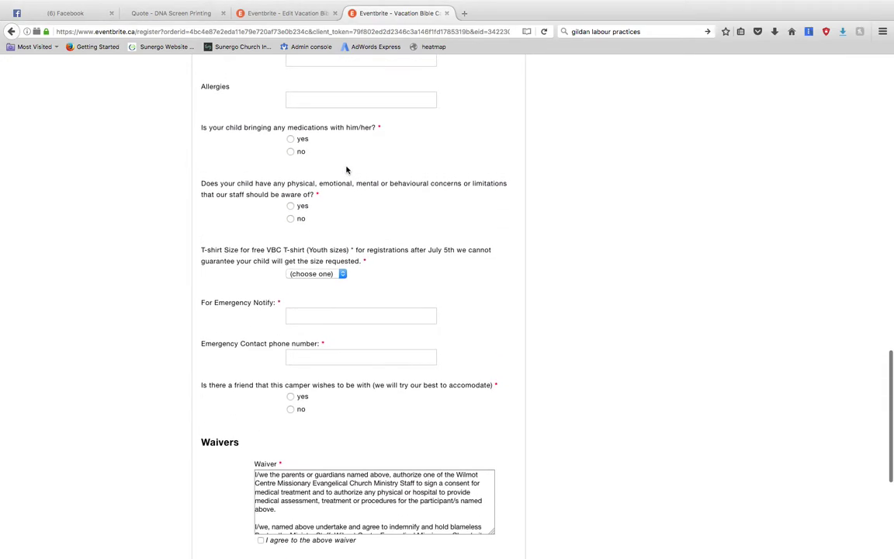
pyautogui.scroll(11, 392, 255)
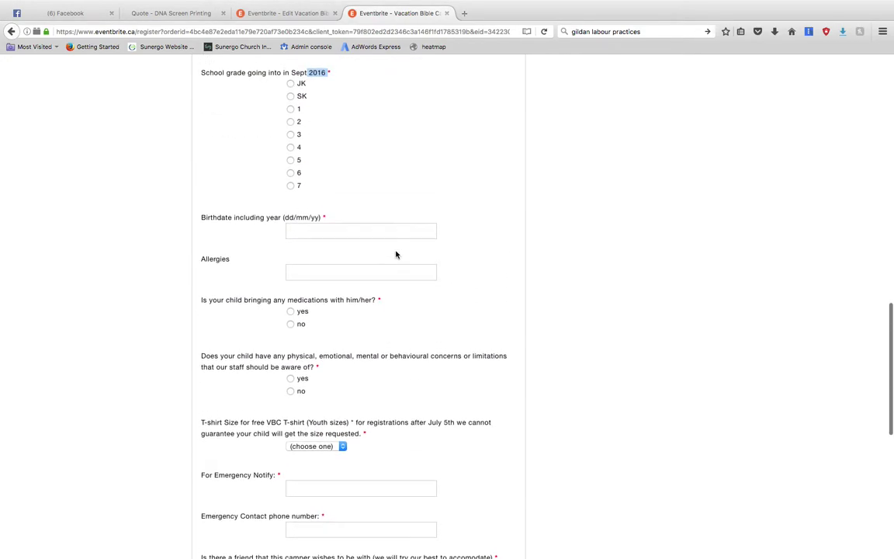
pyautogui.scroll(16, 396, 254)
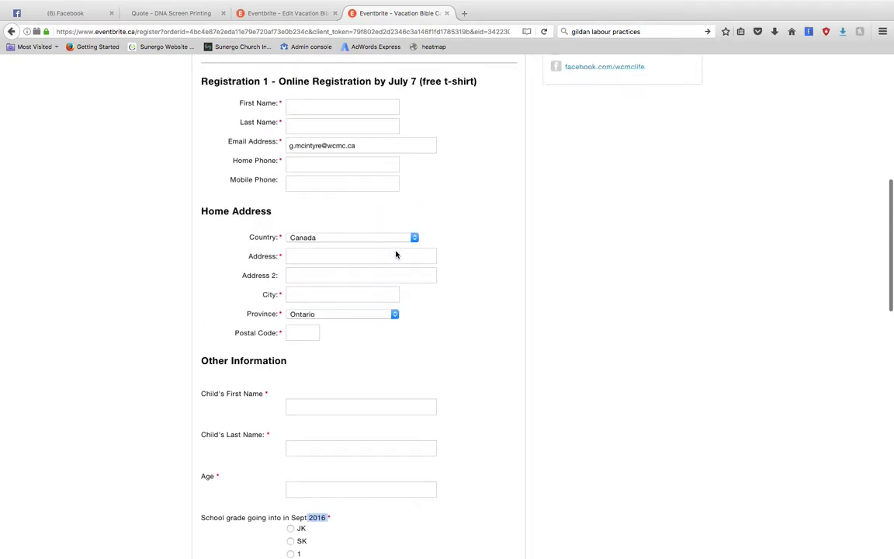
pyautogui.scroll(5, 396, 251)
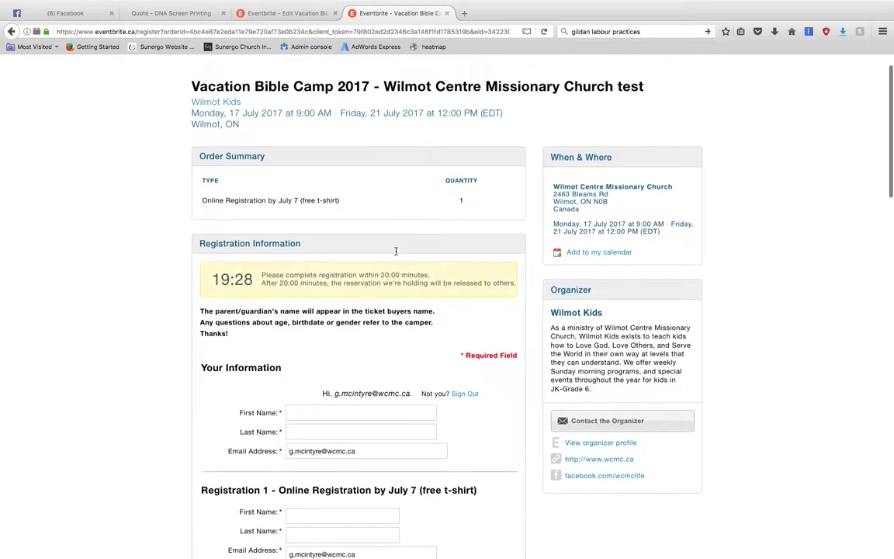
pyautogui.click(446, 14)
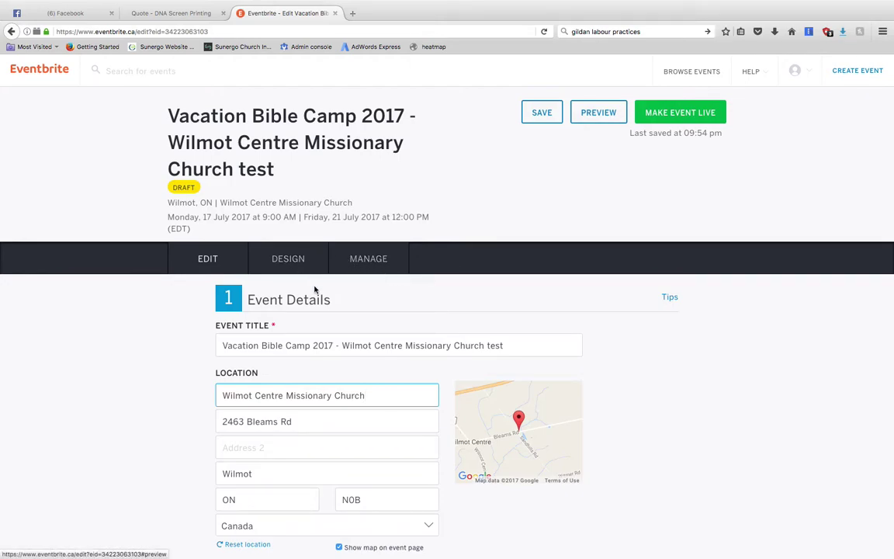
# Open the event's design view and examine the attendee display options, page layout, organizer information and map
pyautogui.scroll(-2, 233, 233)
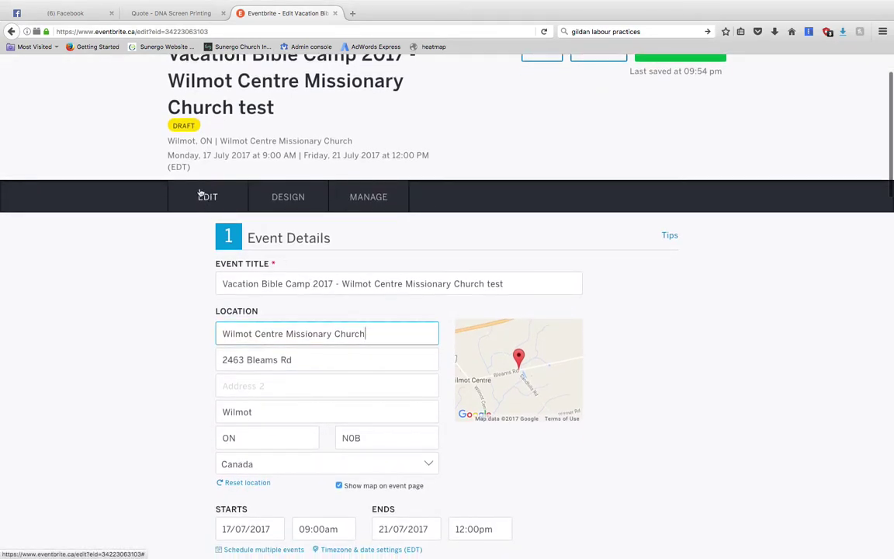
pyautogui.scroll(1, 271, 233)
pyautogui.click(289, 216)
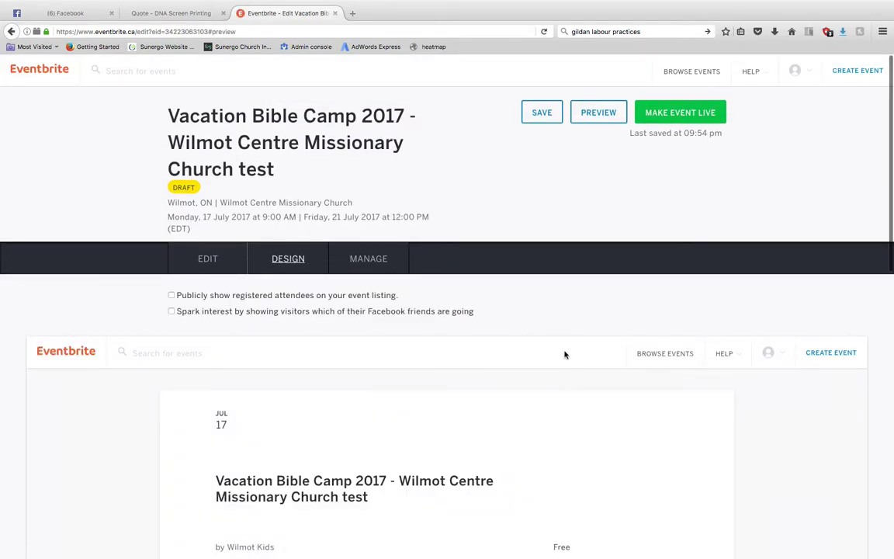
pyautogui.scroll(-3, 565, 355)
pyautogui.scroll(-4, 694, 409)
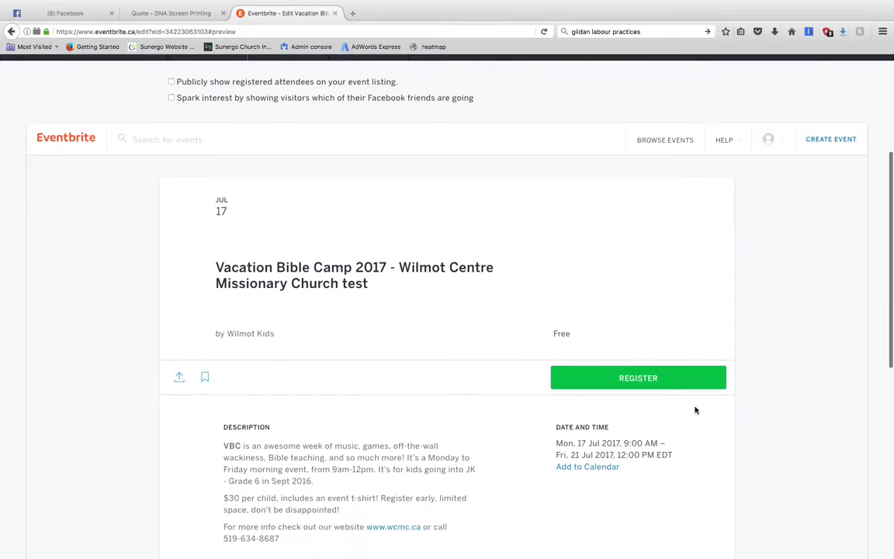
pyautogui.scroll(-12, 696, 410)
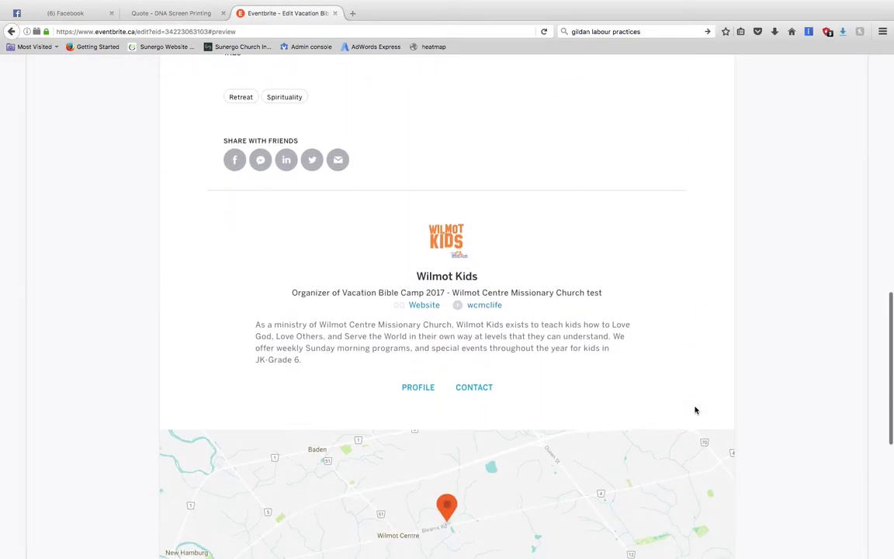
pyautogui.scroll(-4, 695, 409)
pyautogui.scroll(20, 695, 410)
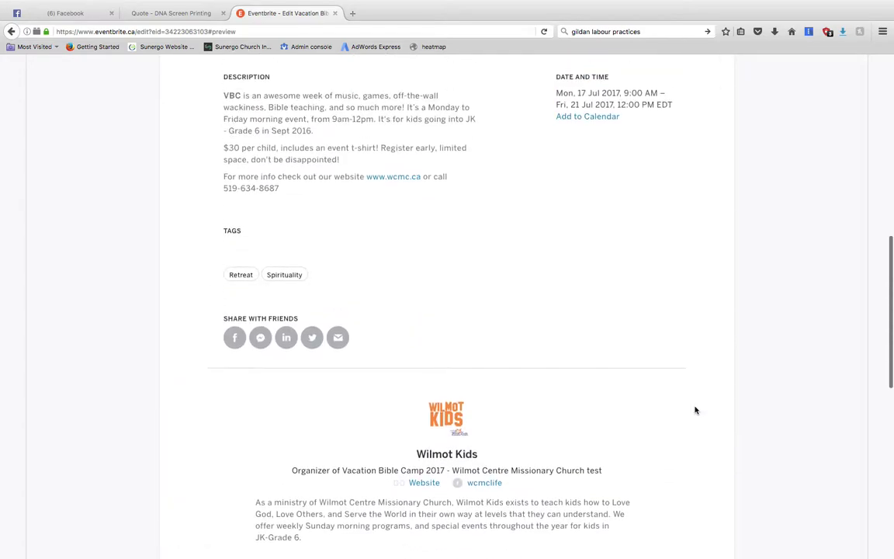
pyautogui.scroll(-2, 695, 410)
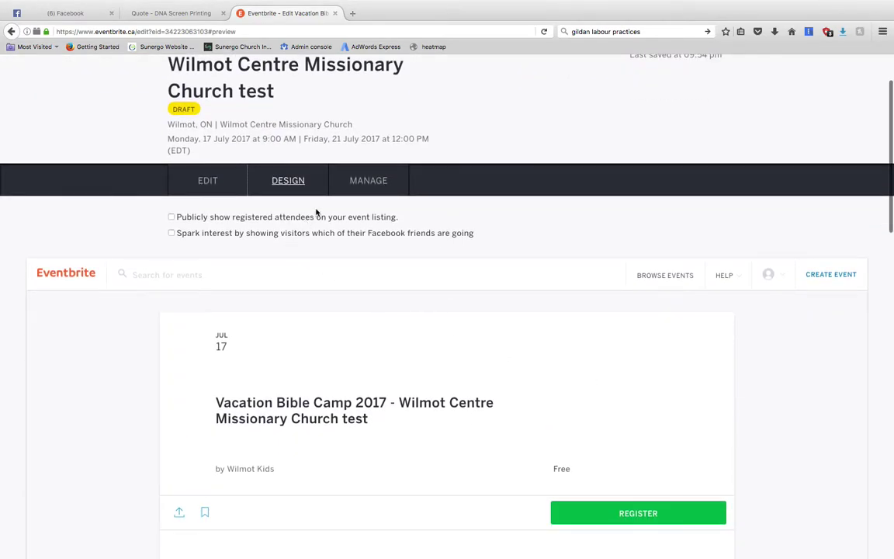
# Open the event's management dashboard and examine the order, promotion, analysis and attendee options and the sales by ticket type
pyautogui.click(371, 182)
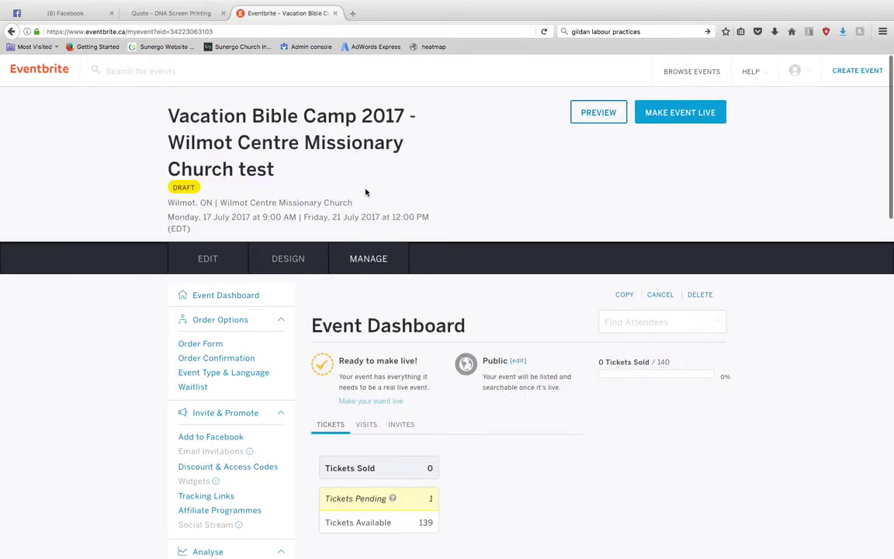
pyautogui.scroll(-3, 386, 285)
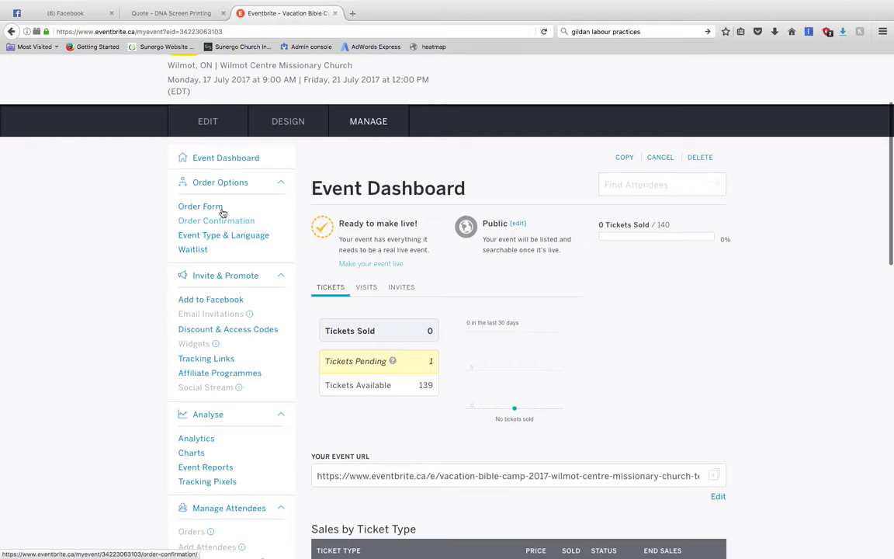
pyautogui.scroll(-2, 251, 285)
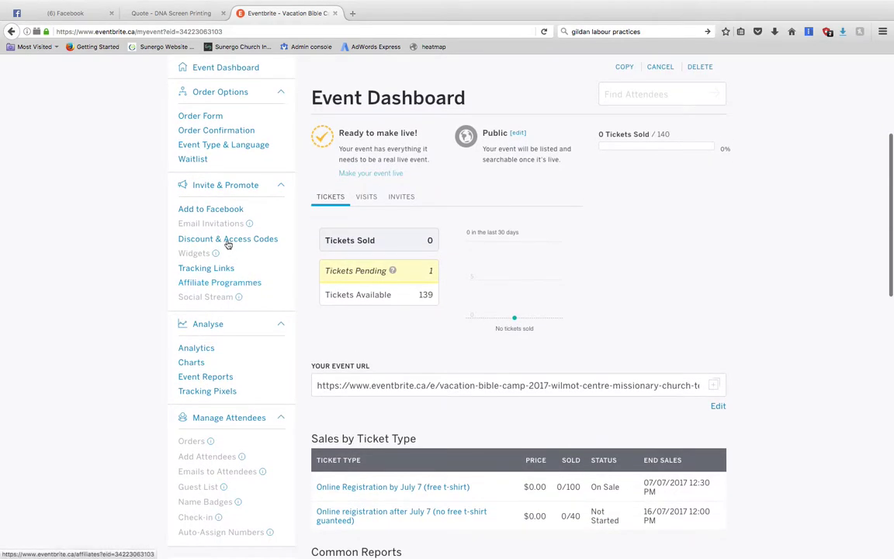
pyautogui.scroll(-1, 233, 350)
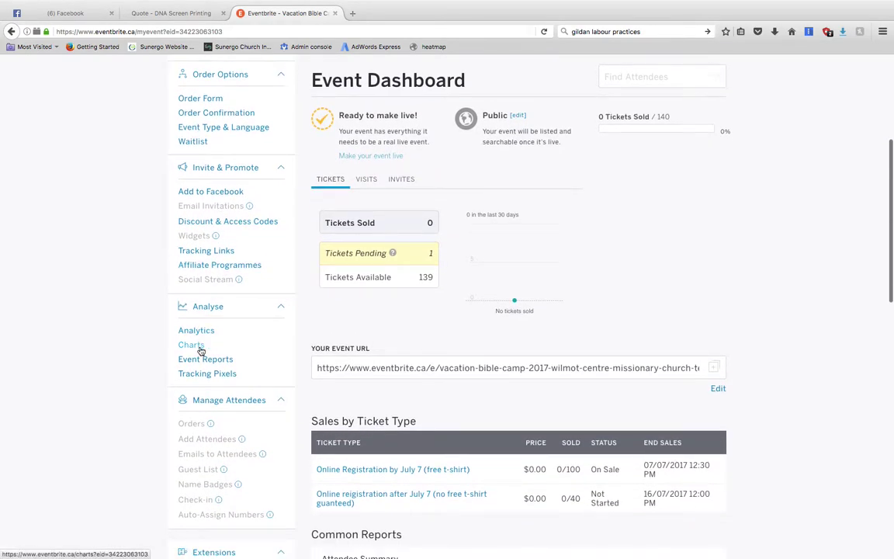
pyautogui.scroll(-1, 199, 348)
pyautogui.scroll(-1, 419, 365)
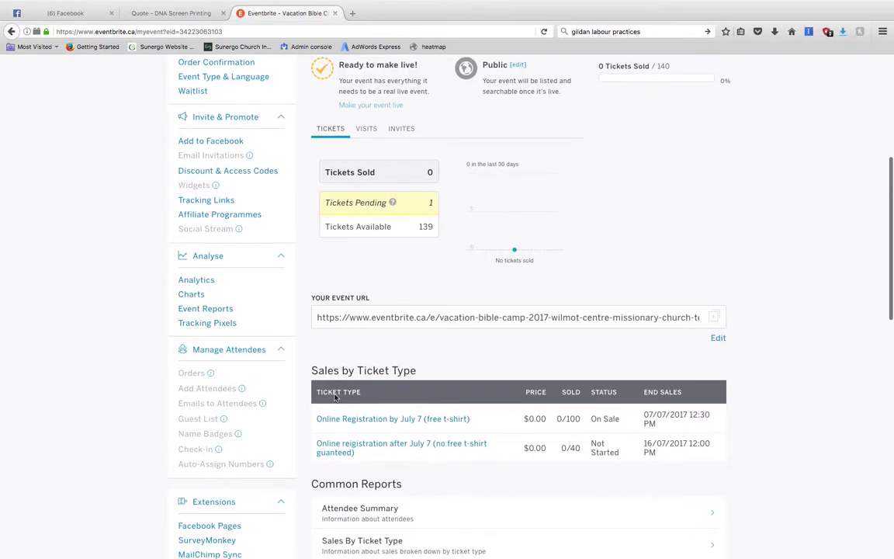
# Examine the dashboard's common reports, recent orders and promotional traffic sections
pyautogui.scroll(-2, 475, 430)
pyautogui.scroll(-2, 478, 431)
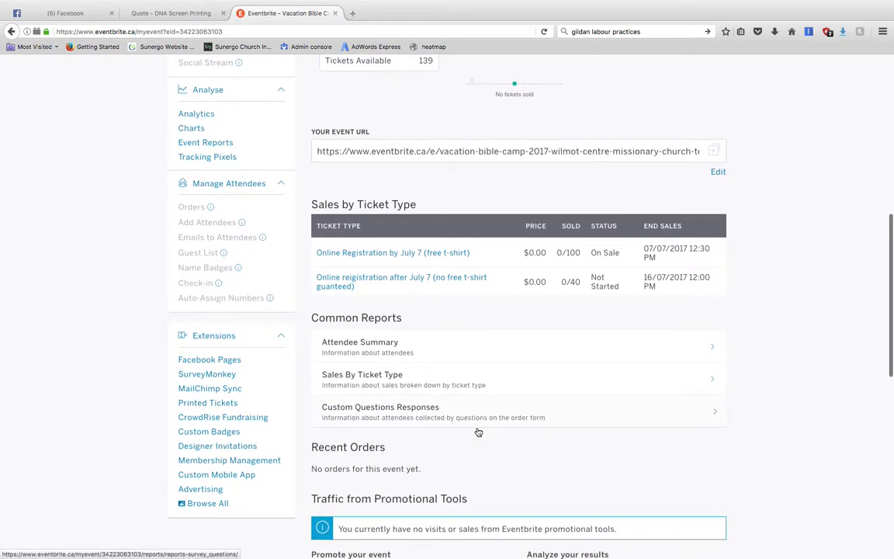
pyautogui.scroll(-3, 477, 430)
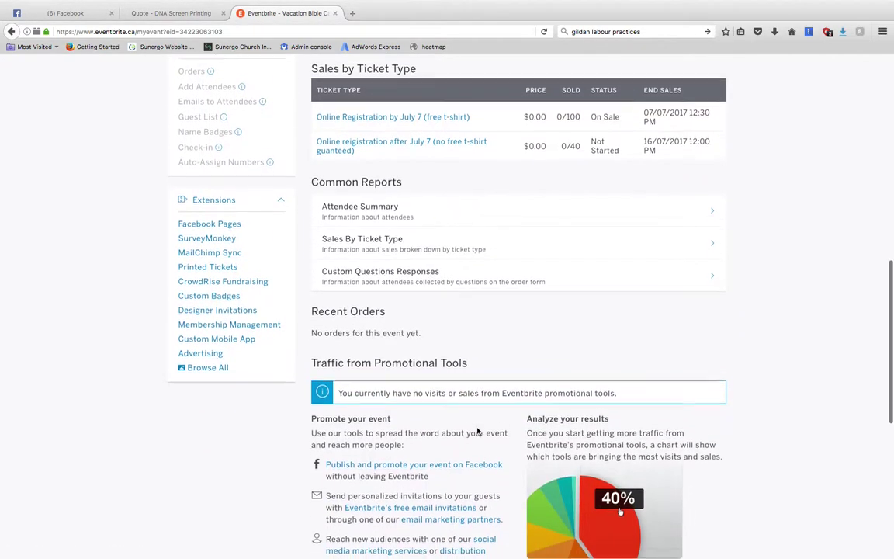
pyautogui.scroll(6, 478, 430)
pyautogui.scroll(3, 478, 431)
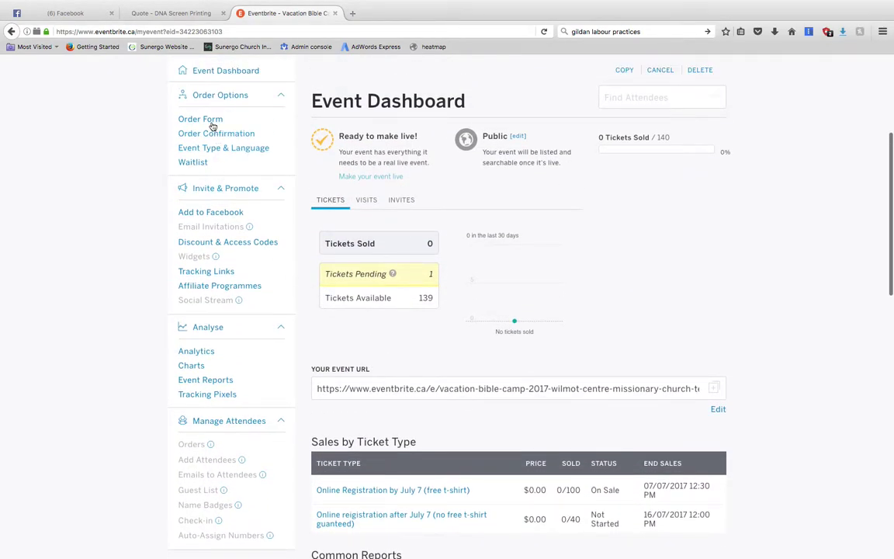
# Open the order form settings and examine which attendee fields and custom questions are included and required
pyautogui.click(210, 121)
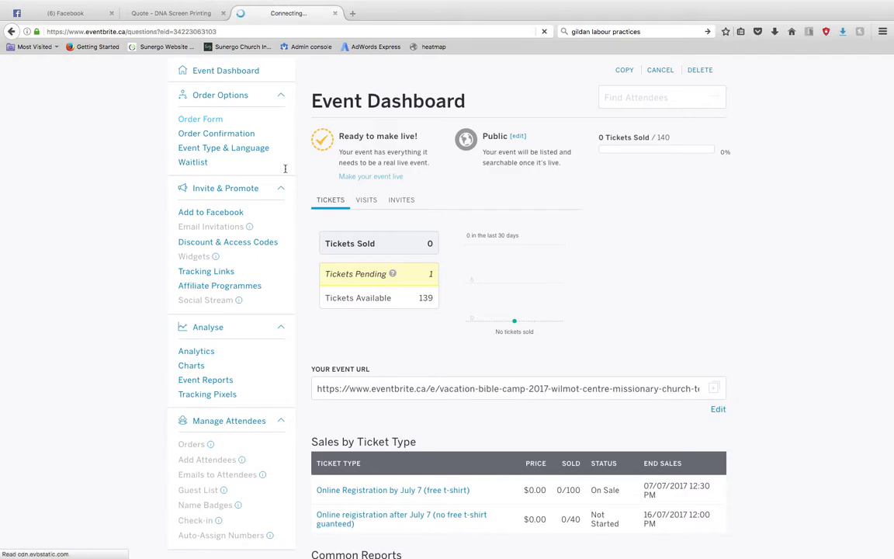
pyautogui.scroll(-5, 476, 379)
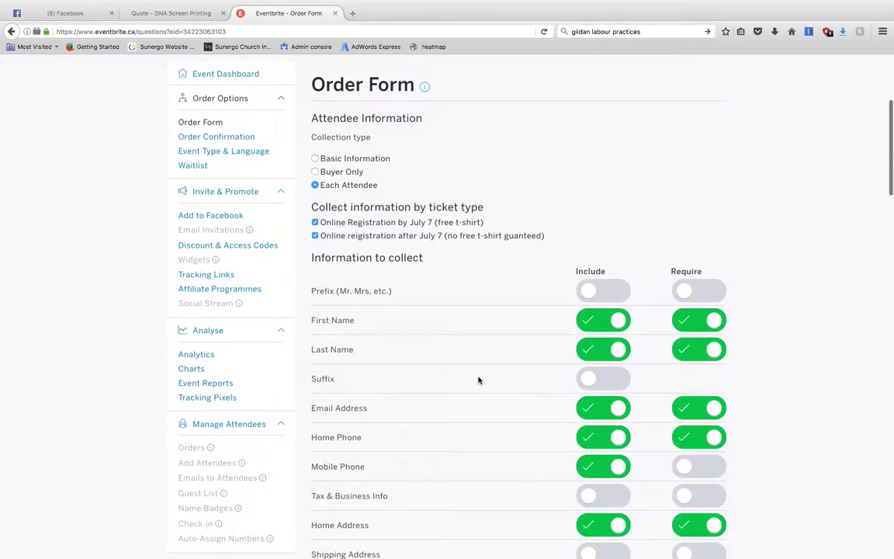
pyautogui.scroll(-1, 478, 380)
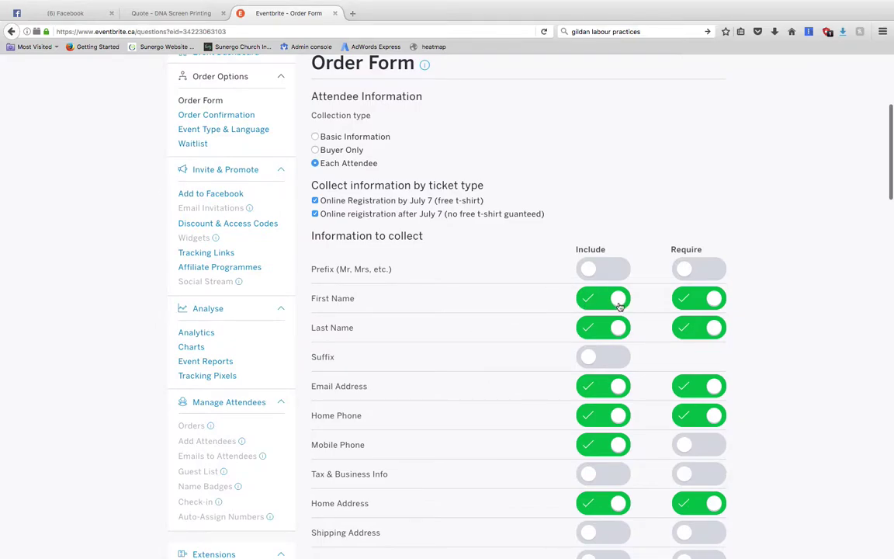
pyautogui.scroll(-5, 540, 399)
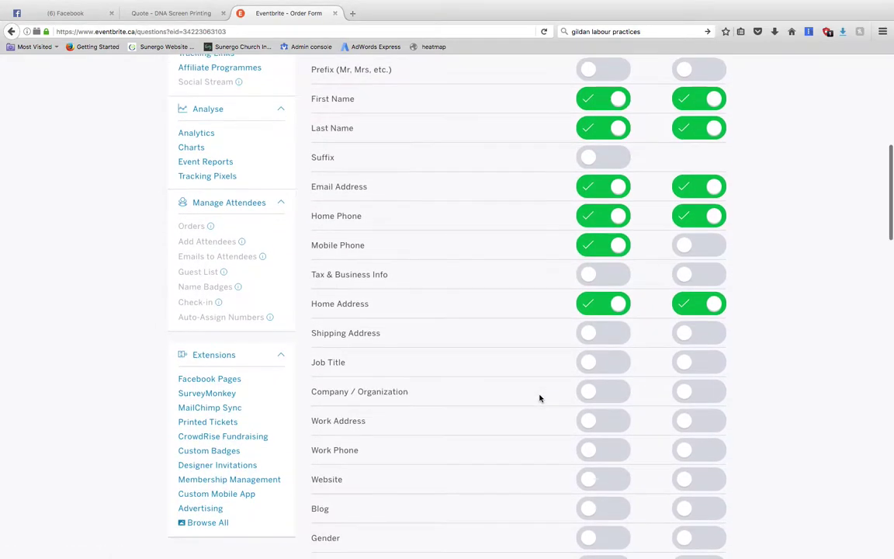
pyautogui.scroll(-3, 540, 398)
pyautogui.scroll(-3, 551, 395)
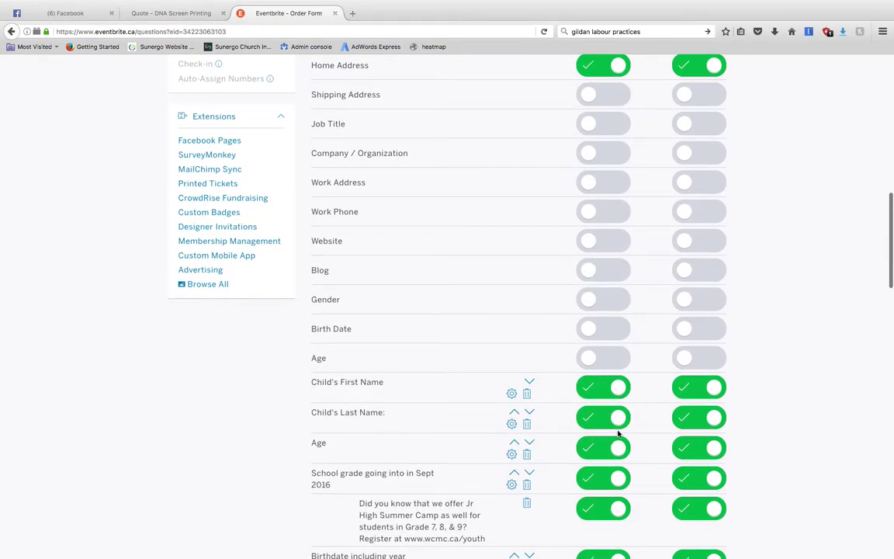
pyautogui.scroll(-2, 618, 433)
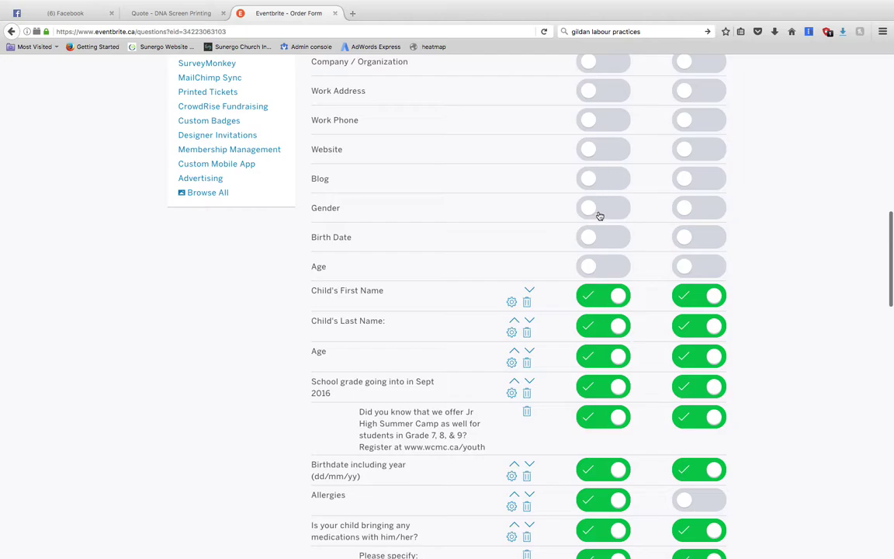
pyautogui.scroll(1, 574, 225)
pyautogui.scroll(-8, 575, 225)
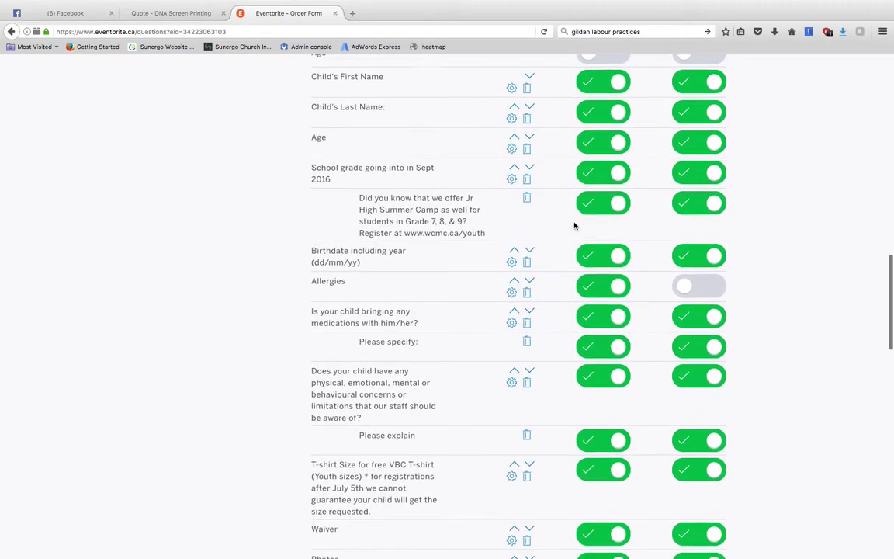
pyautogui.scroll(-5, 575, 225)
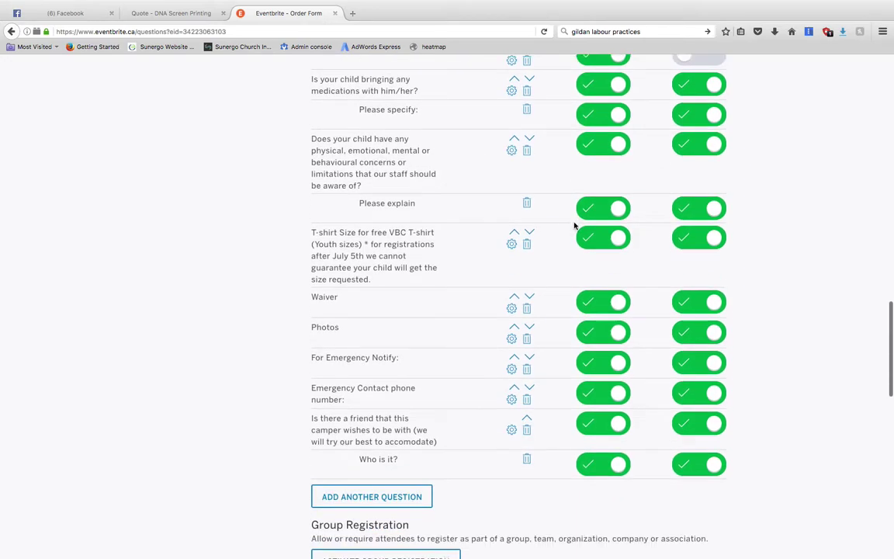
pyautogui.scroll(7, 575, 225)
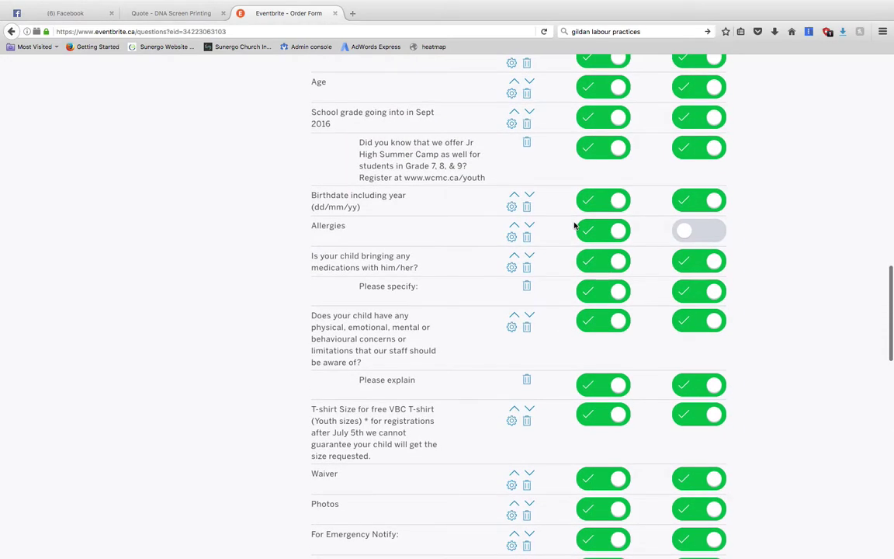
# Open the school grade question for editing and change its prompt to "School grade going into in Sept 2017"
pyautogui.scroll(1, 574, 225)
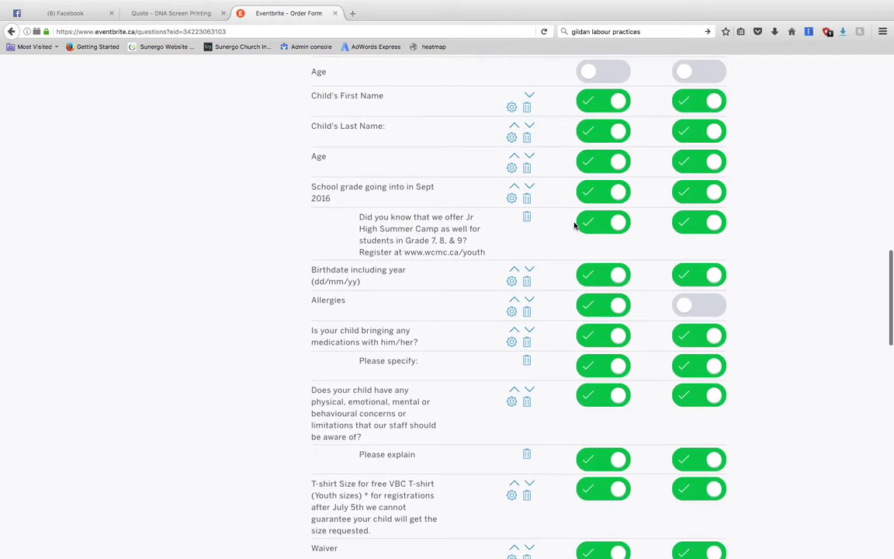
pyautogui.click(512, 200)
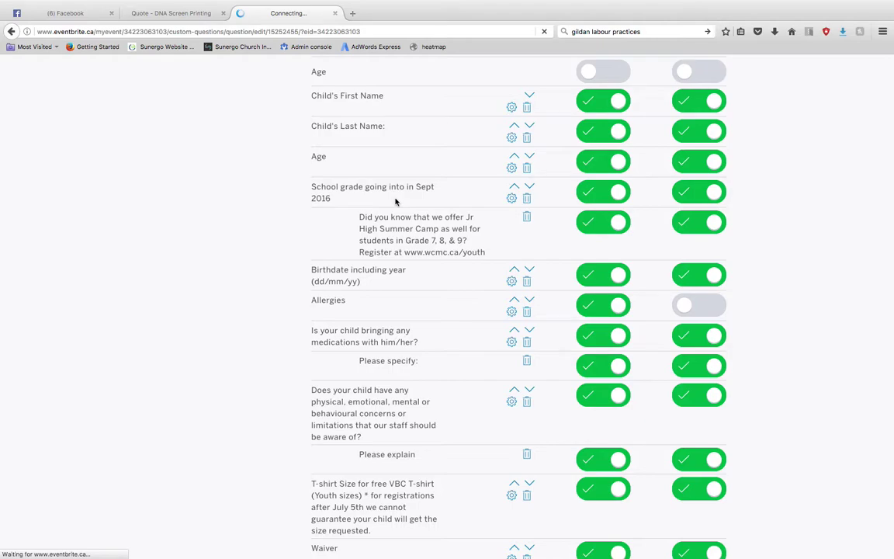
pyautogui.scroll(-2, 423, 419)
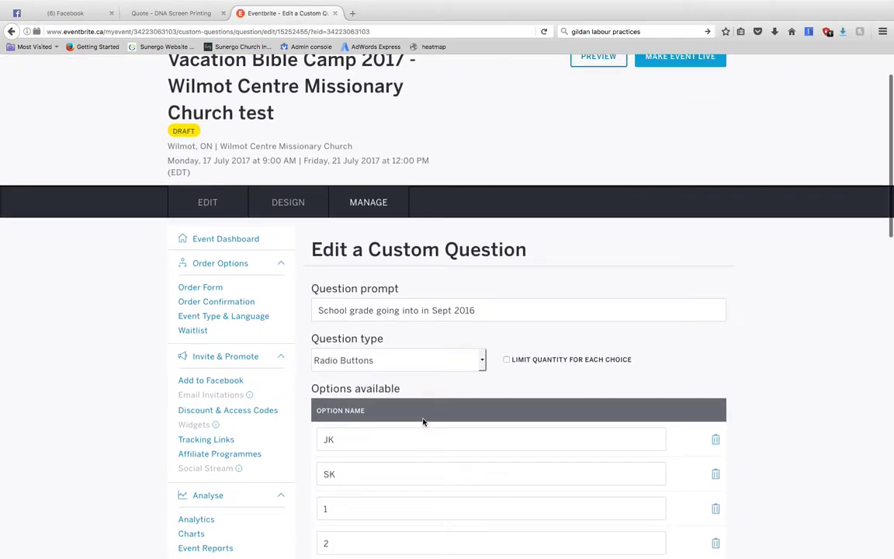
pyautogui.click(495, 300)
pyautogui.press('BackSpace')
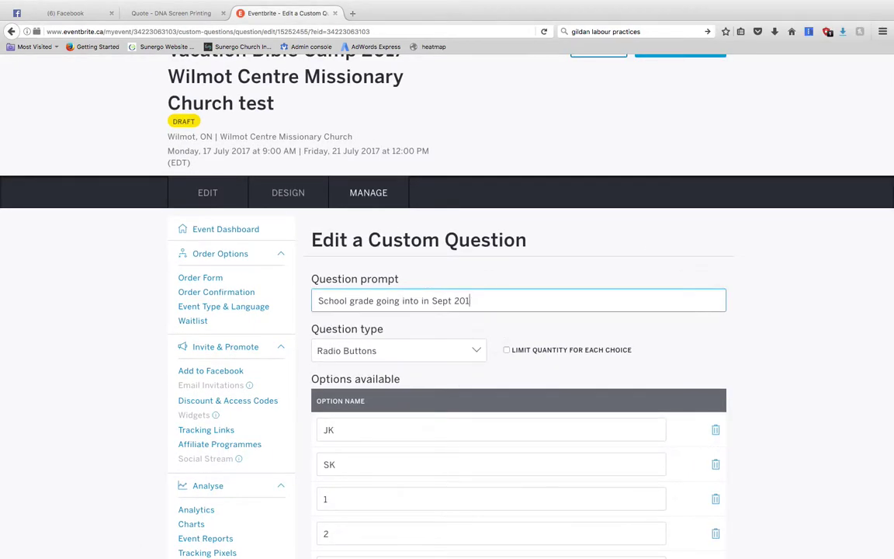
# Examine the school grade question's available question types, grade options and conditional sub-question for grade 7
pyautogui.scroll(-3, 553, 339)
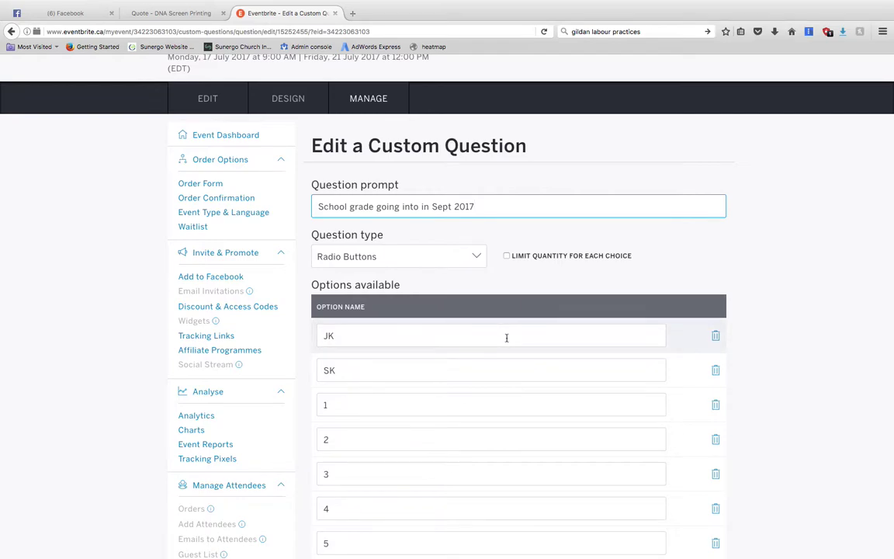
pyautogui.scroll(-3, 506, 337)
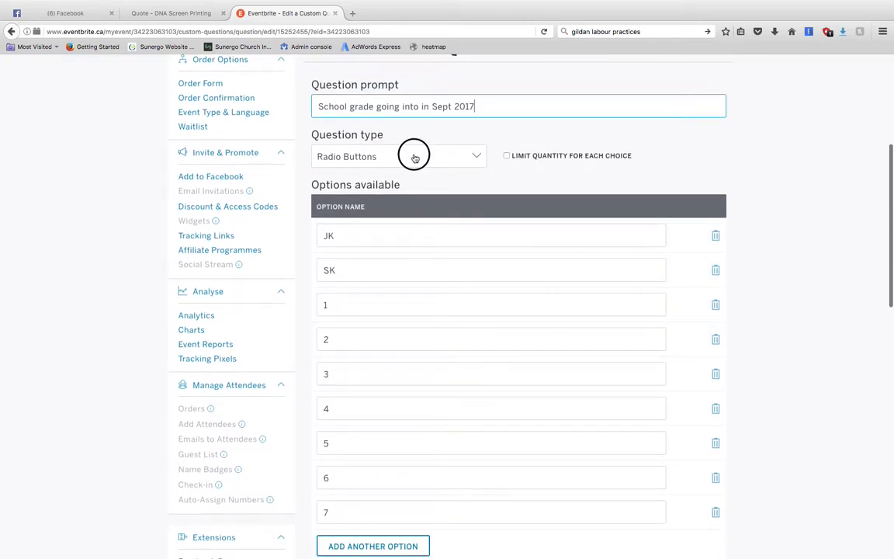
pyautogui.click(415, 157)
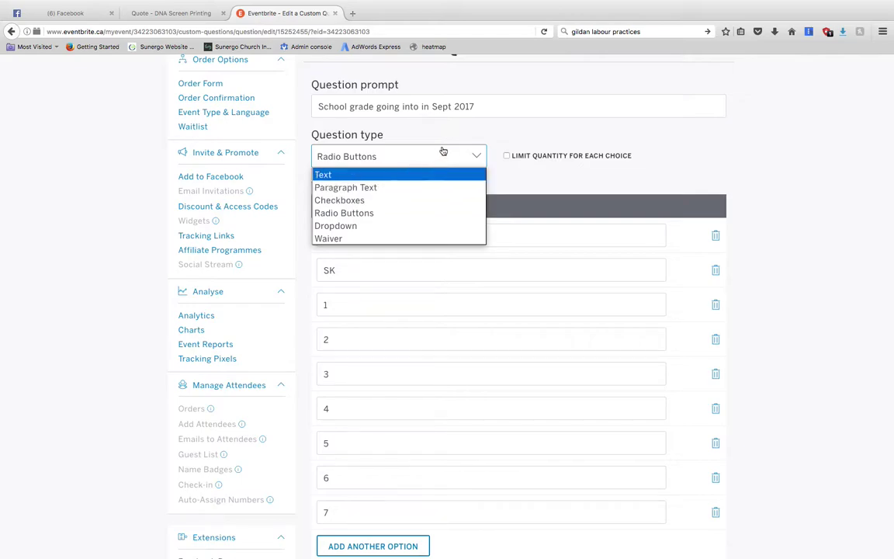
pyautogui.click(542, 133)
pyautogui.scroll(-5, 543, 225)
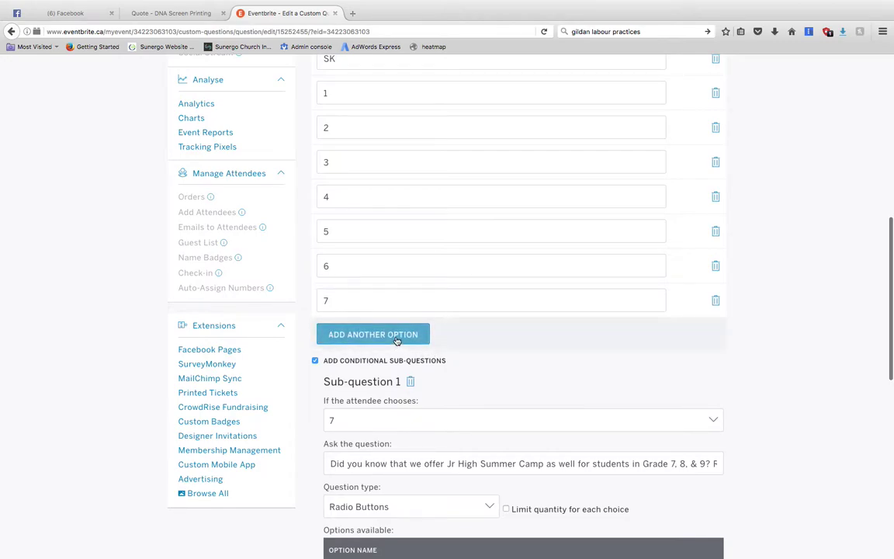
pyautogui.scroll(-1, 375, 338)
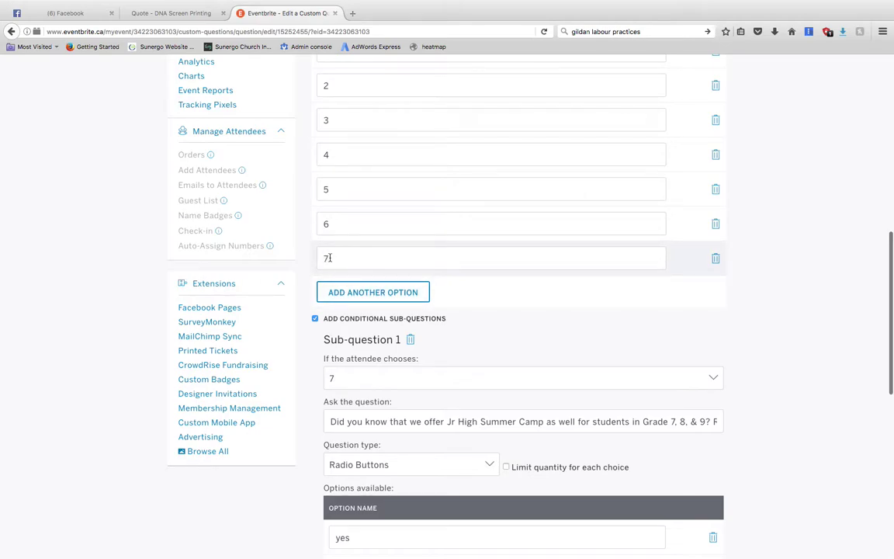
pyautogui.scroll(-2, 368, 371)
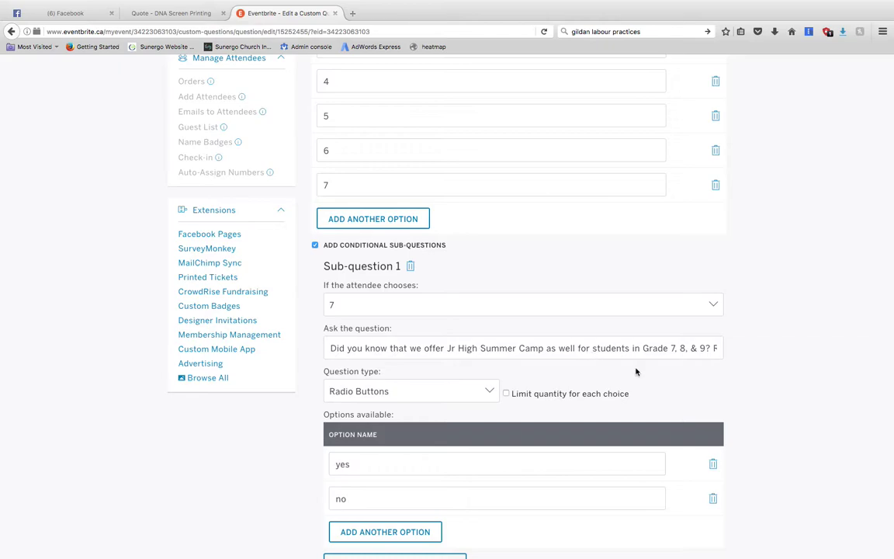
pyautogui.scroll(-3, 636, 372)
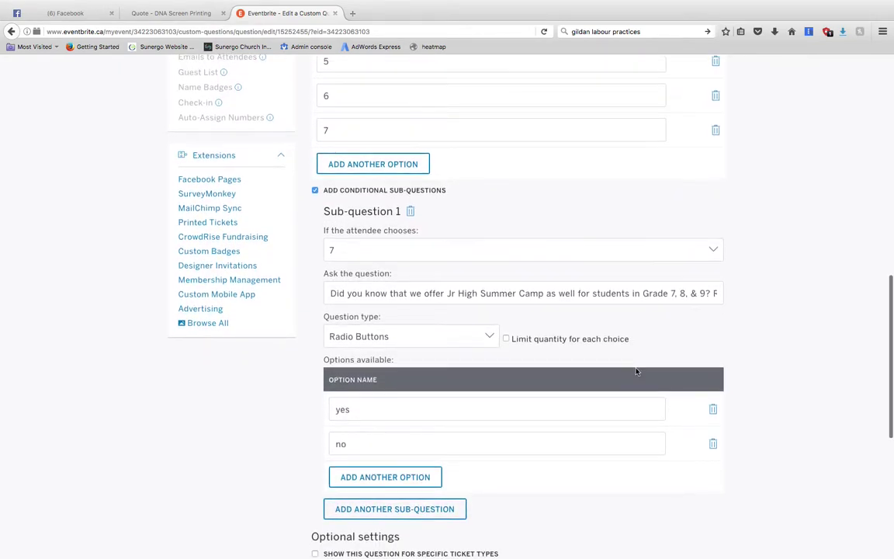
# Read the full text of the Jr High Summer Camp sub-question through to the web address at its end
pyautogui.click(668, 245)
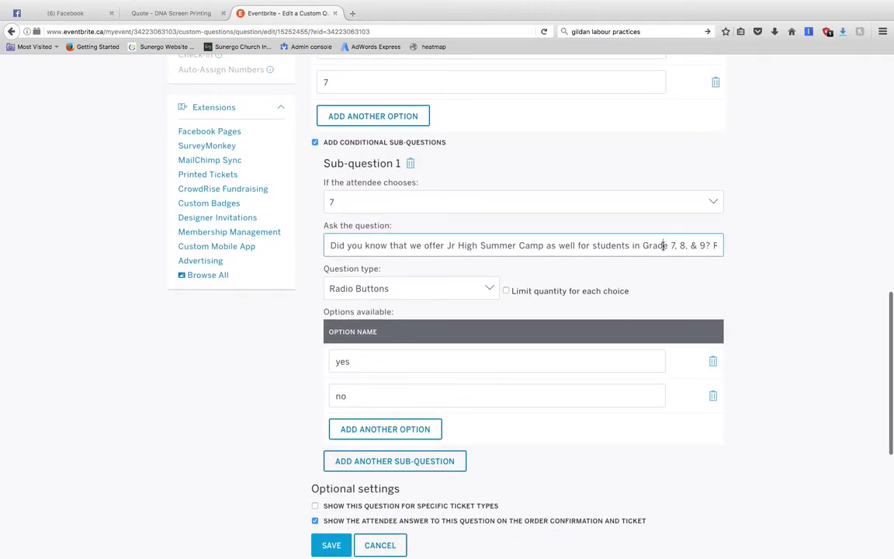
pyautogui.press('Right')
pyautogui.press('Right')
pyautogui.press('Right')
pyautogui.press('Right')
pyautogui.press('Right')
pyautogui.press('Right')
pyautogui.press('Right')
pyautogui.press('Right')
pyautogui.press('Right')
pyautogui.press('Right')
pyautogui.press('Right')
pyautogui.press('Right')
pyautogui.press('Right')
pyautogui.press('Right')
pyautogui.press('Right')
pyautogui.press('Right')
pyautogui.press('Right')
pyautogui.press('Right')
pyautogui.press('Right')
pyautogui.press('Right')
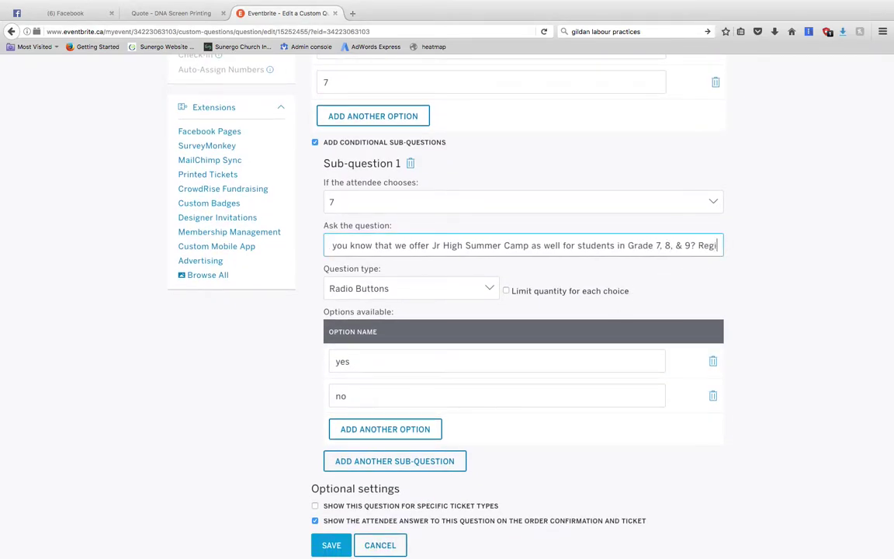
pyautogui.write('ca/youth')
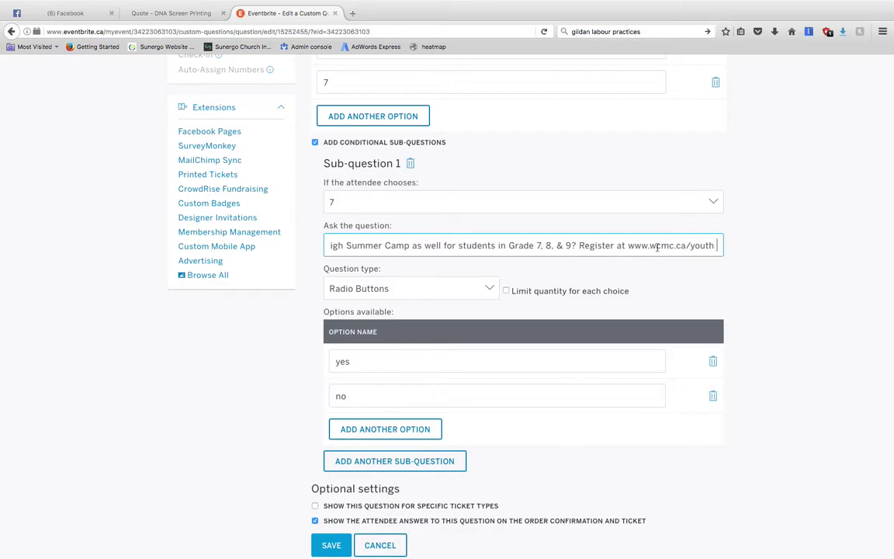
# Review the school grade question's prompt, options and optional settings, and save the question
pyautogui.scroll(-3, 604, 364)
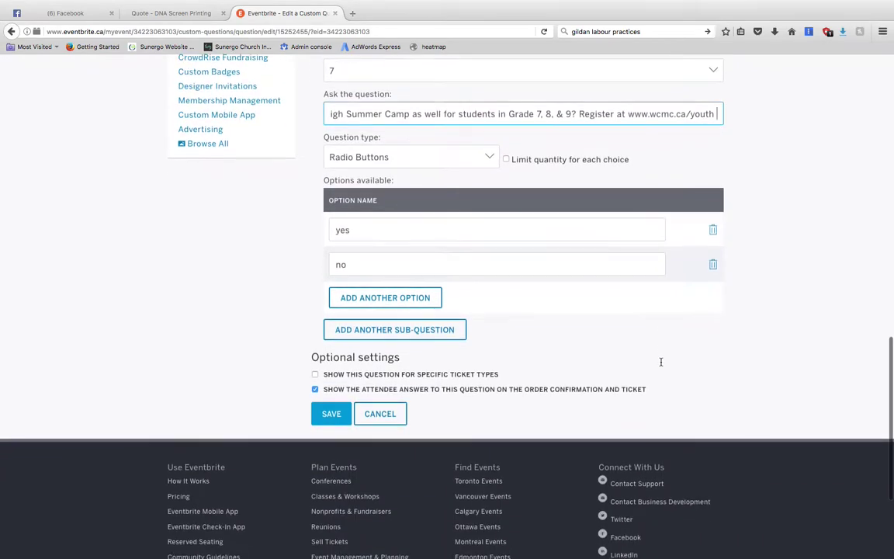
pyautogui.scroll(5, 332, 416)
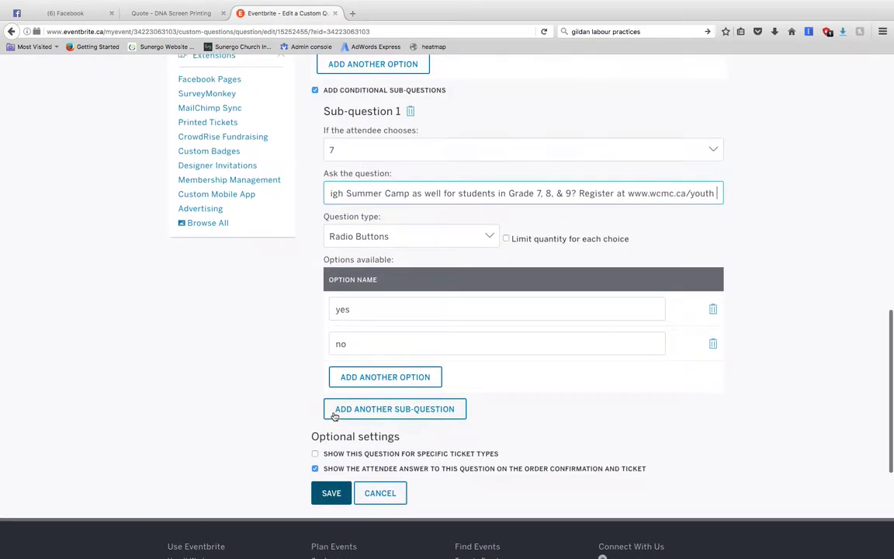
pyautogui.scroll(6, 333, 417)
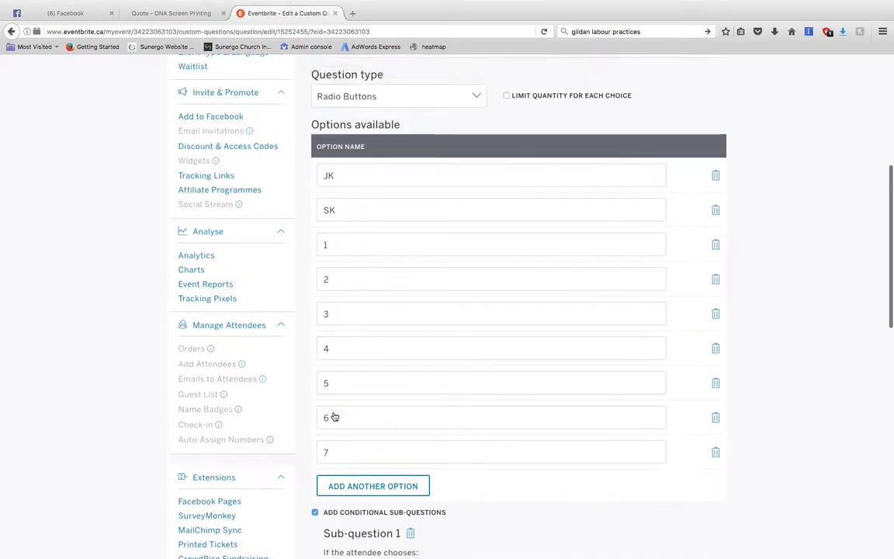
pyautogui.scroll(5, 334, 417)
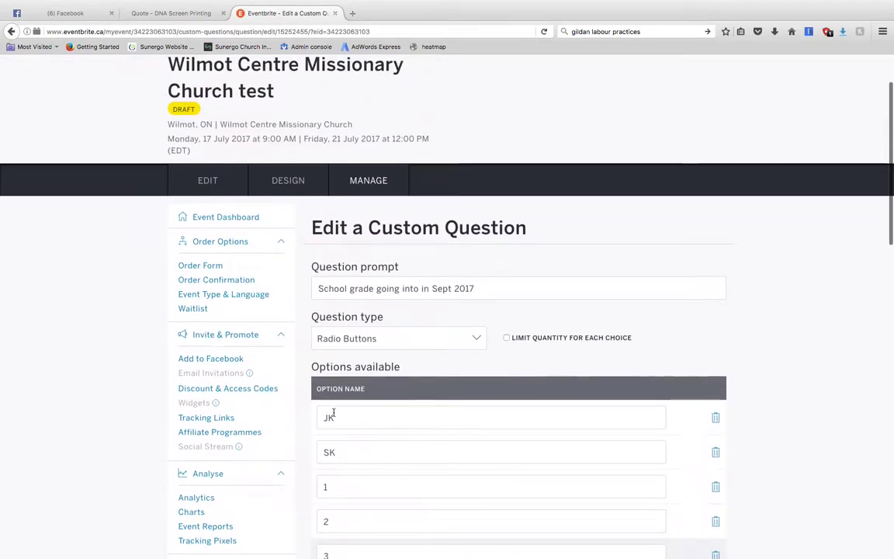
pyautogui.scroll(-15, 334, 341)
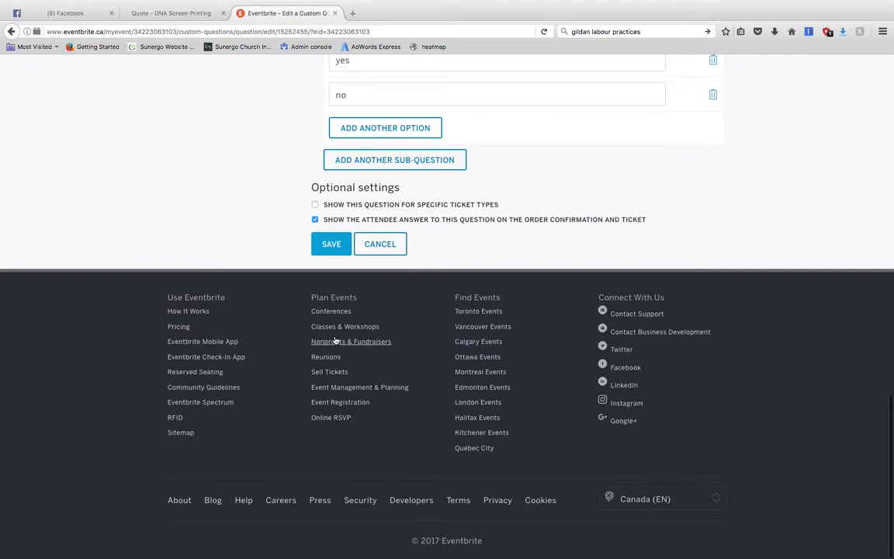
pyautogui.click(331, 245)
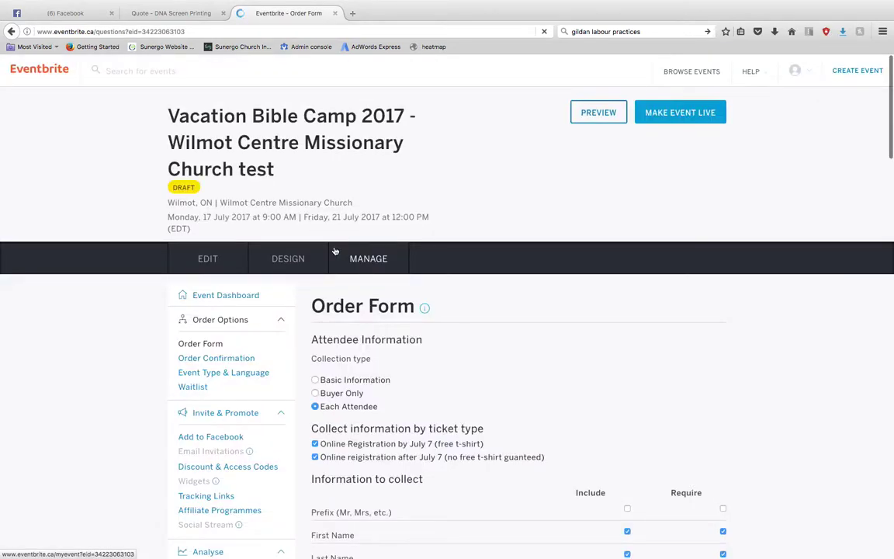
# Check the school grade question in the order form's list of information to collect
pyautogui.scroll(-5, 402, 365)
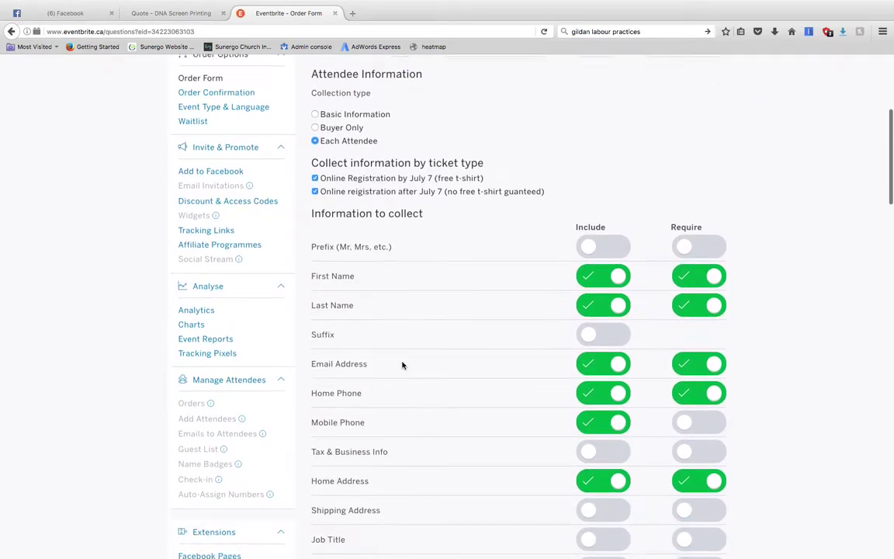
pyautogui.scroll(-3, 402, 365)
pyautogui.scroll(2, 402, 365)
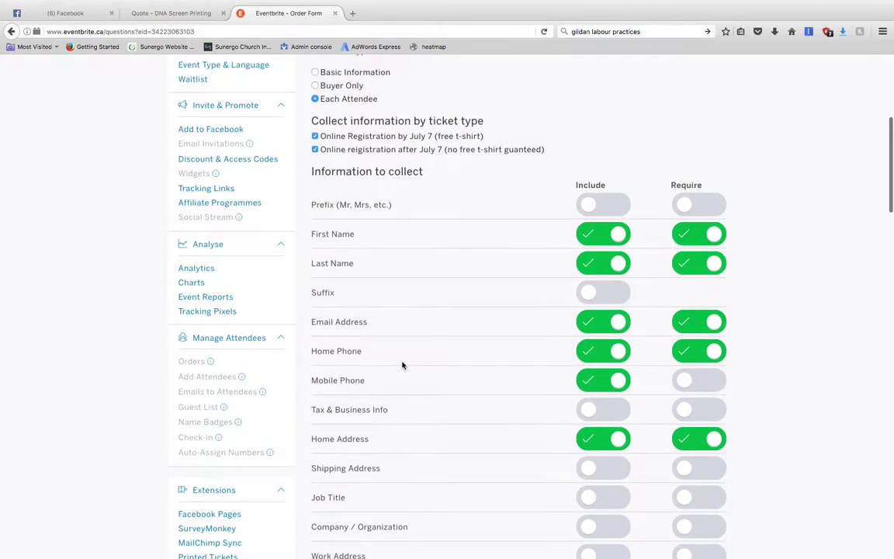
pyautogui.scroll(-10, 402, 364)
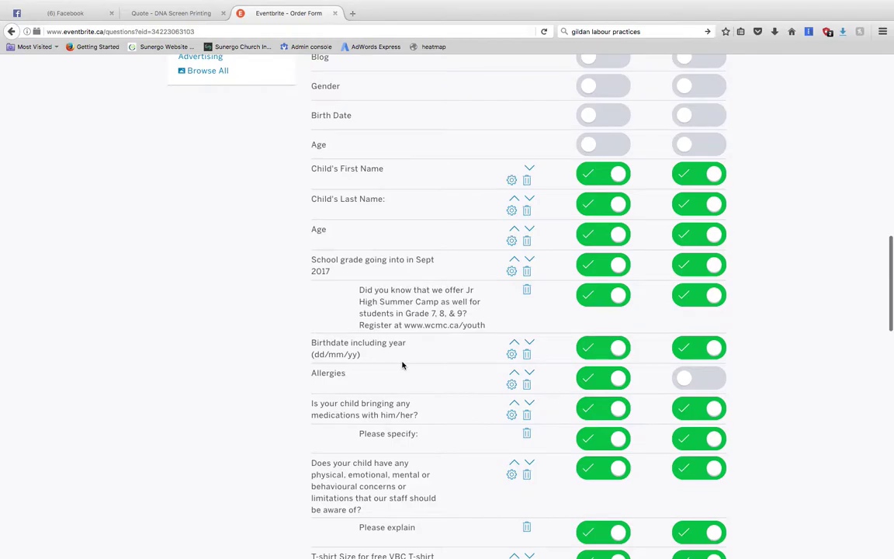
# Review the order form's custom questions from the child's first name through to the camper's friend request
pyautogui.scroll(-1, 402, 364)
pyautogui.scroll(-3, 402, 365)
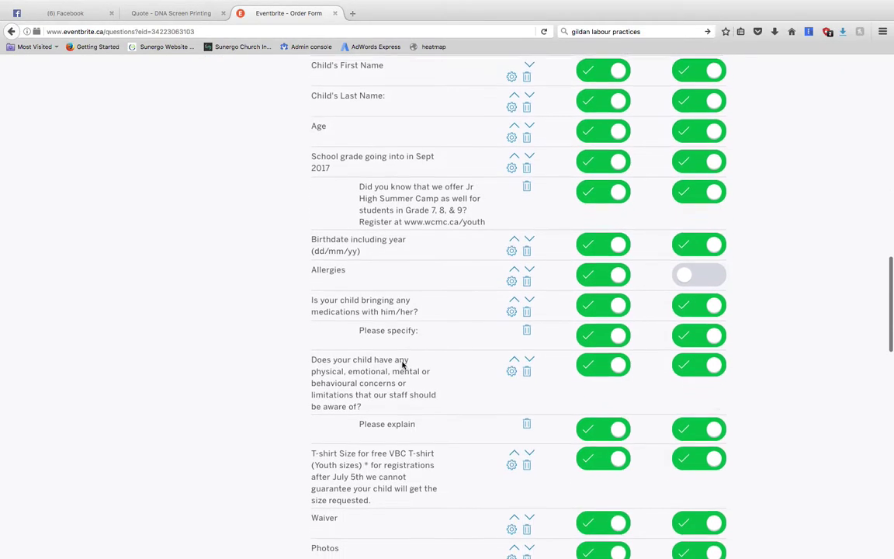
pyautogui.scroll(-4, 402, 365)
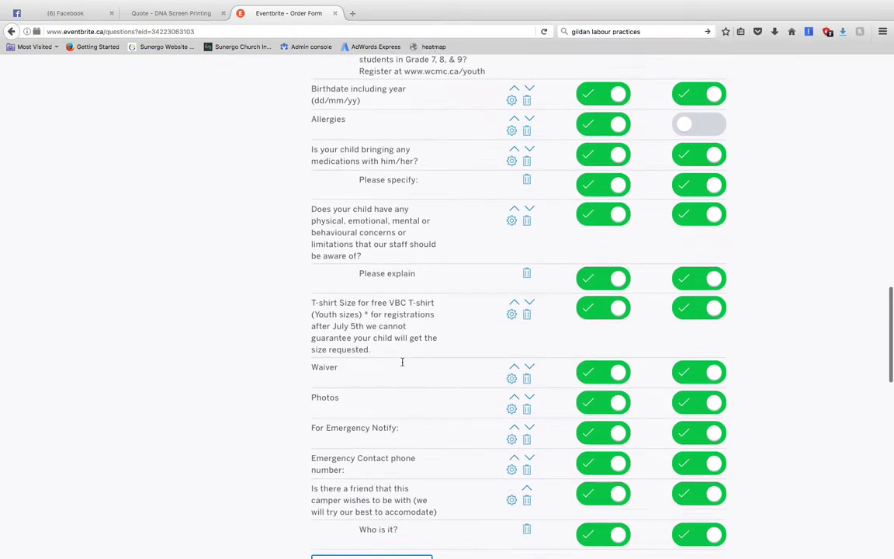
pyautogui.scroll(-3, 402, 362)
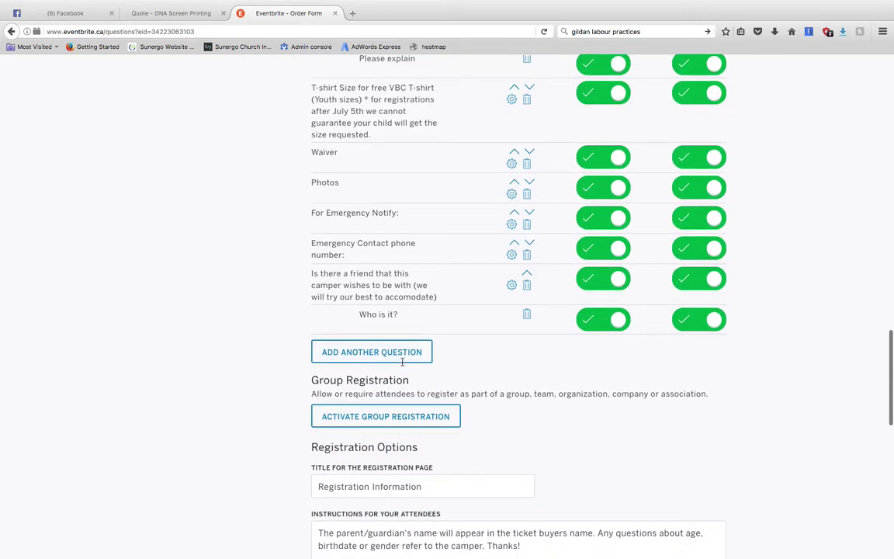
pyautogui.scroll(4, 403, 365)
pyautogui.scroll(3, 403, 365)
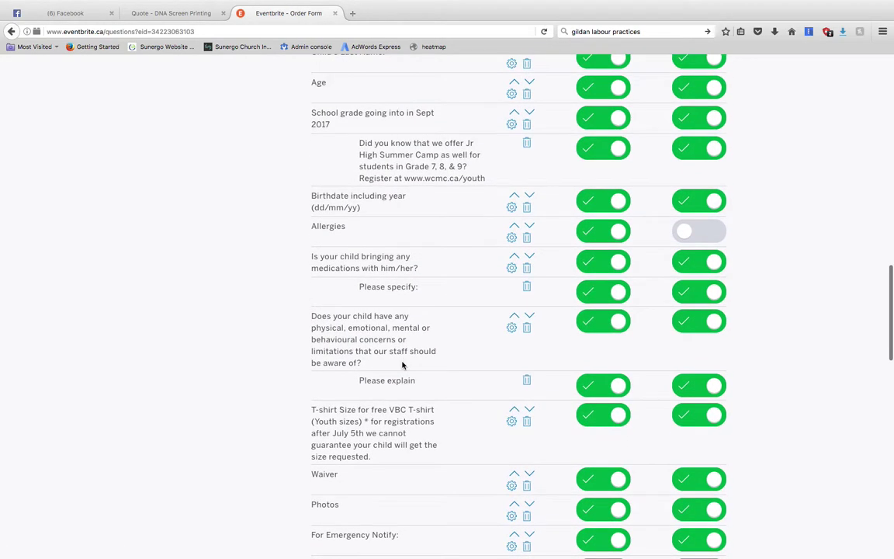
pyautogui.scroll(2, 402, 365)
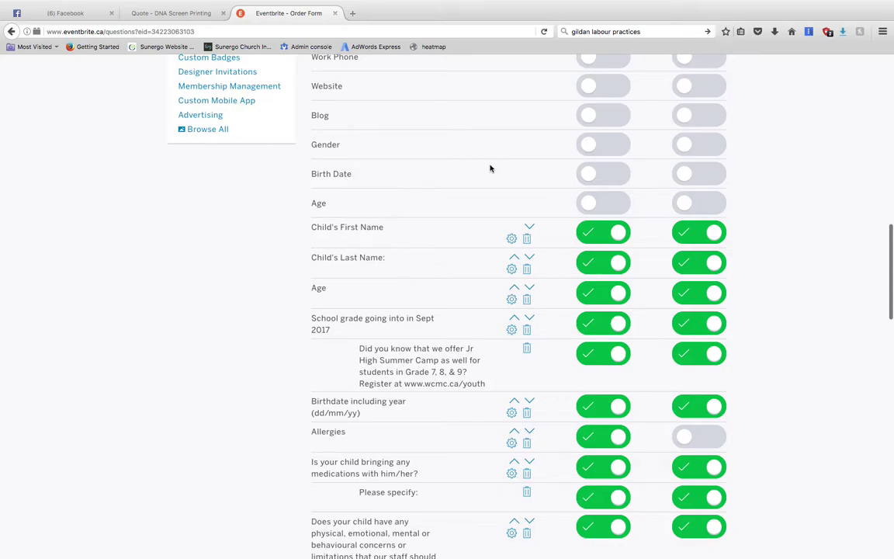
# Examine which standard attendee fields, from Prefix to Age, are set to be included and required
pyautogui.scroll(7, 427, 190)
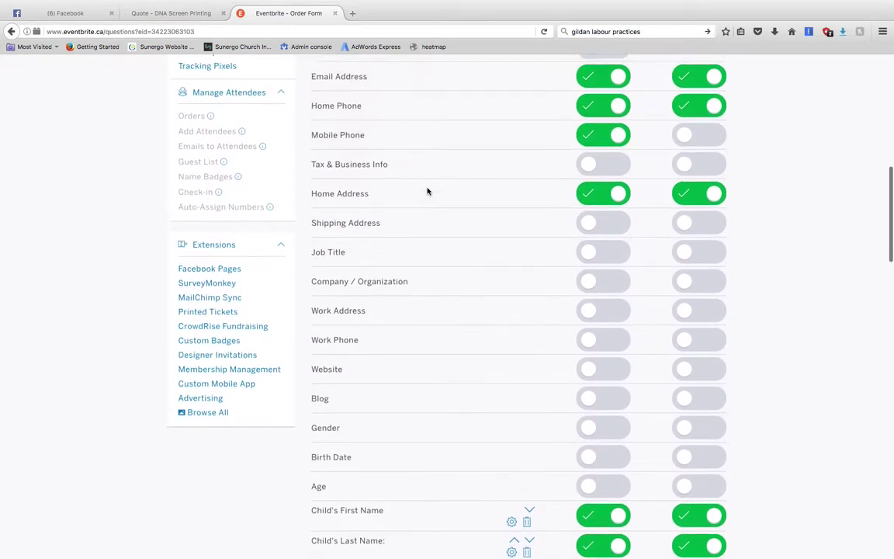
pyautogui.scroll(-1, 491, 371)
pyautogui.scroll(8, 490, 371)
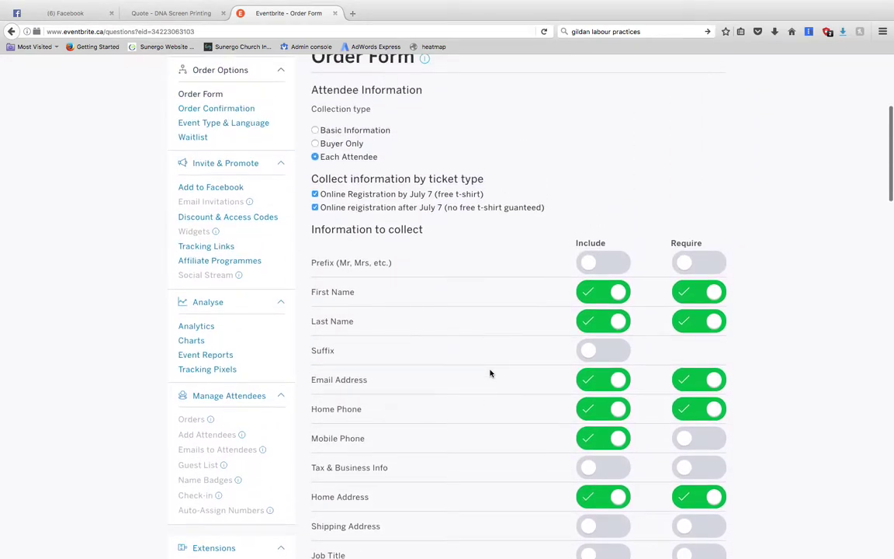
pyautogui.scroll(-1, 490, 371)
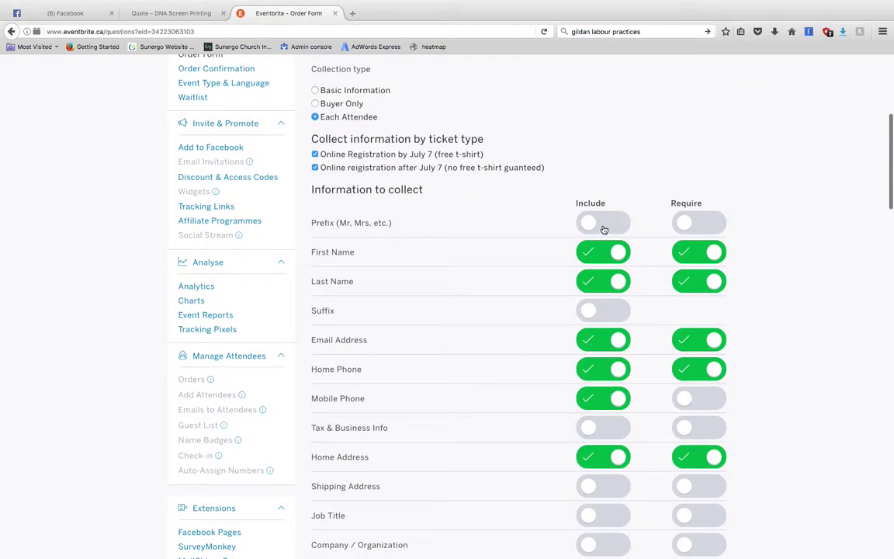
pyautogui.scroll(-7, 687, 298)
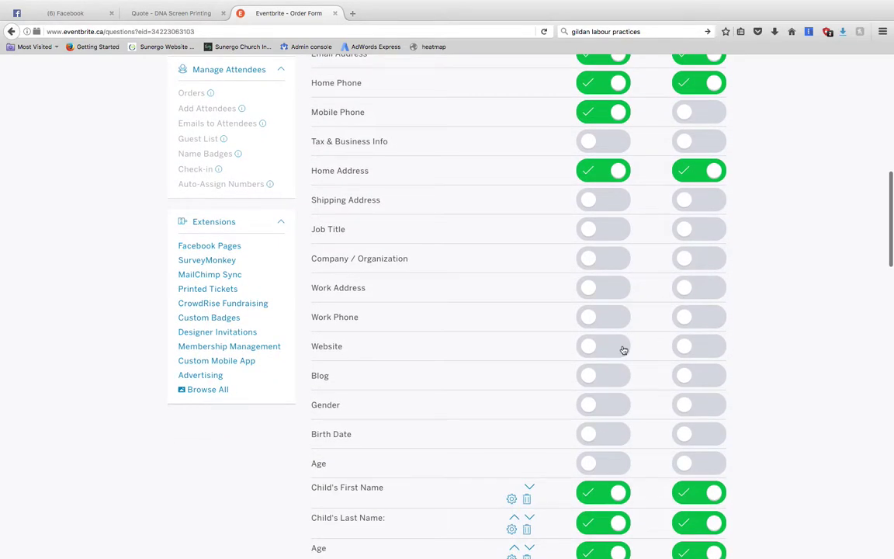
pyautogui.scroll(-5, 615, 384)
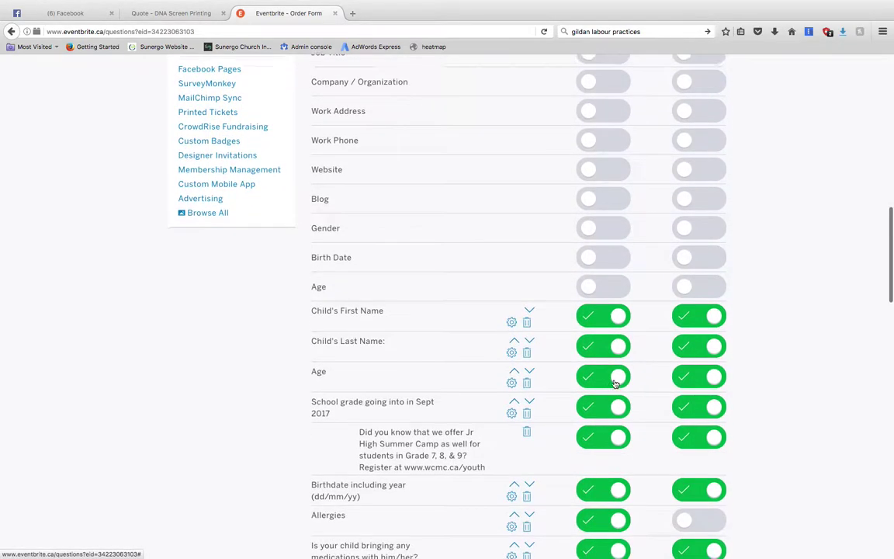
# Check the remaining custom questions and registration options, and save the order form
pyautogui.scroll(-2, 615, 383)
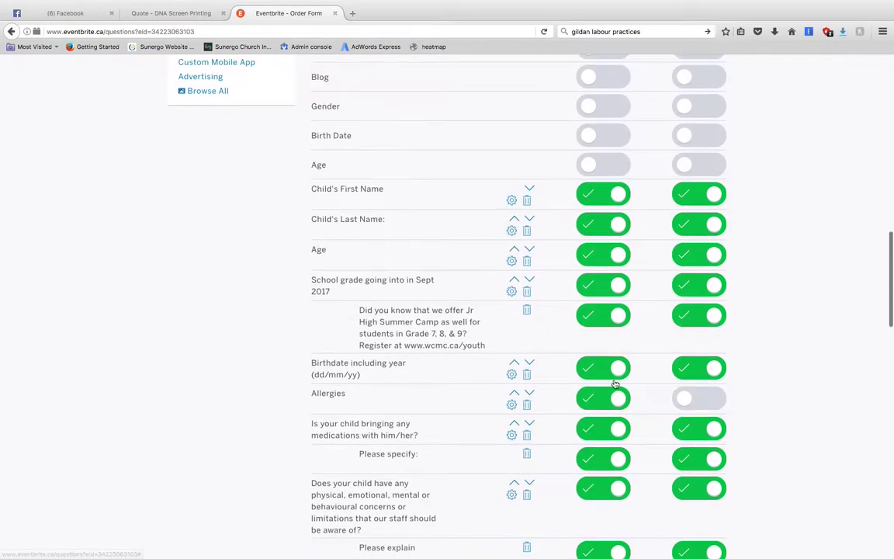
pyautogui.scroll(-2, 615, 383)
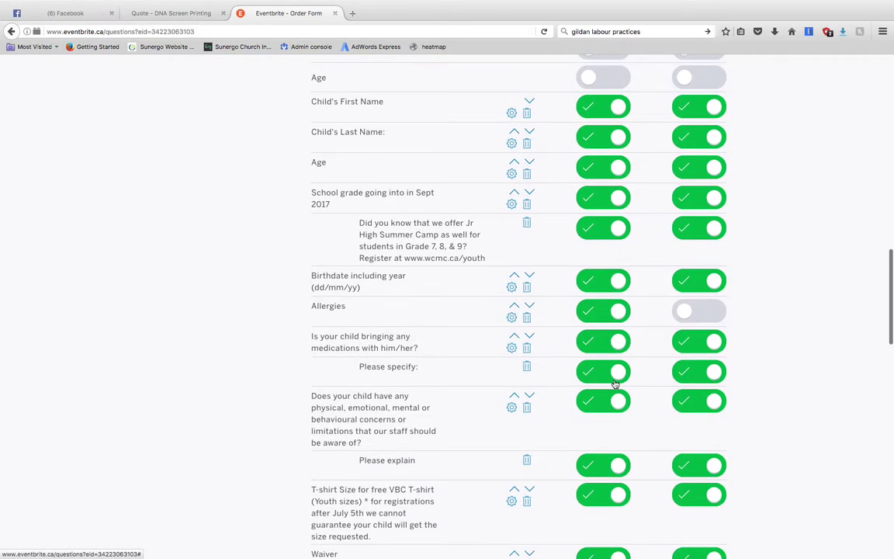
pyautogui.scroll(-12, 614, 383)
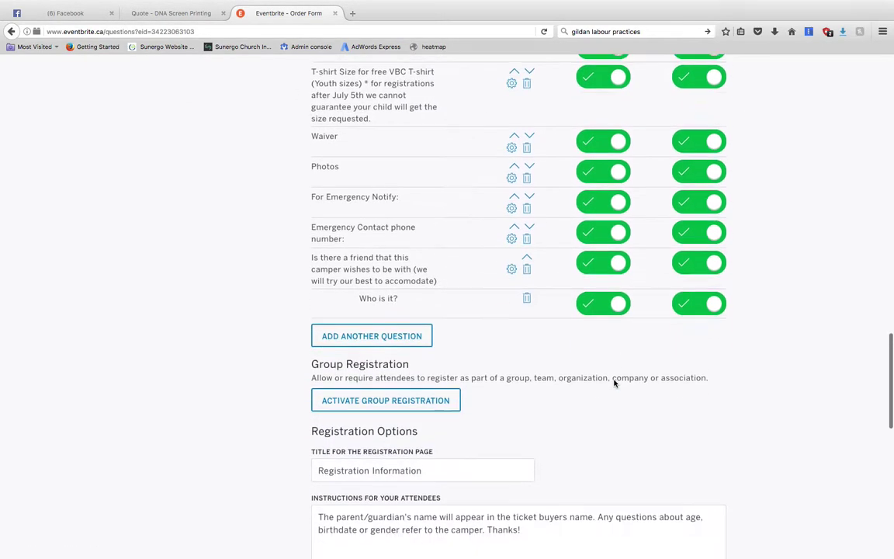
pyautogui.scroll(-11, 615, 383)
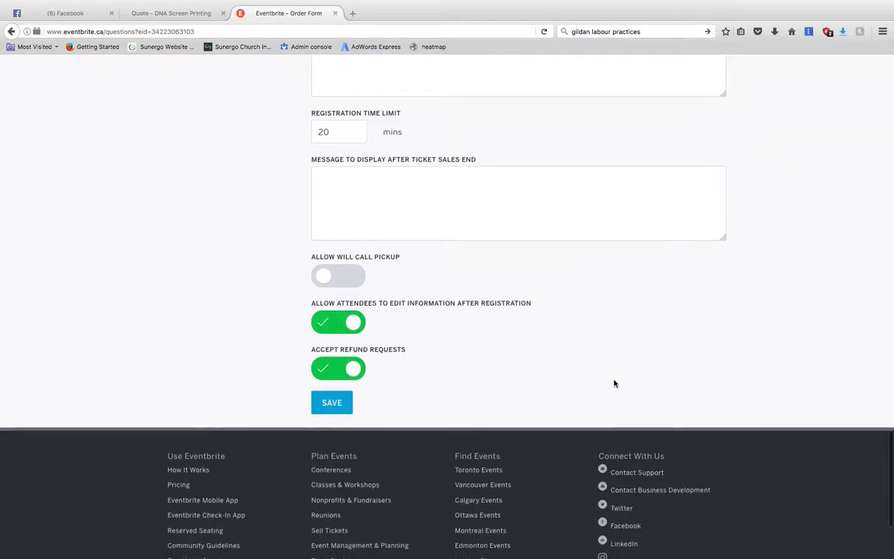
pyautogui.click(343, 369)
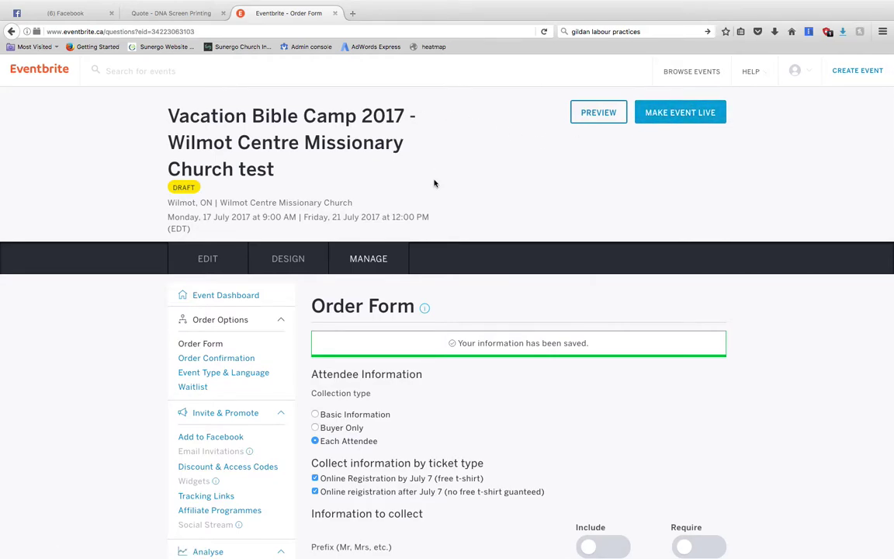
# Look over the saved order form's attendee information settings and fields to collect
pyautogui.scroll(-5, 435, 183)
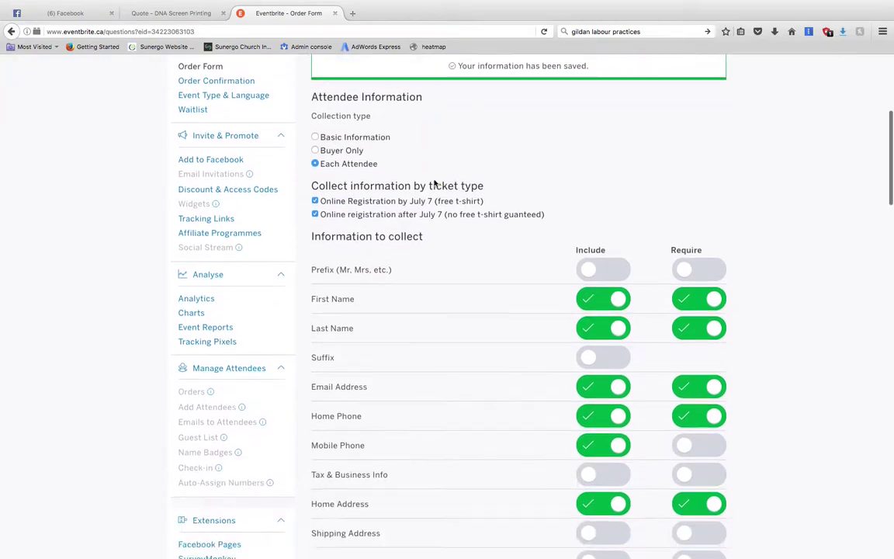
pyautogui.scroll(-6, 435, 183)
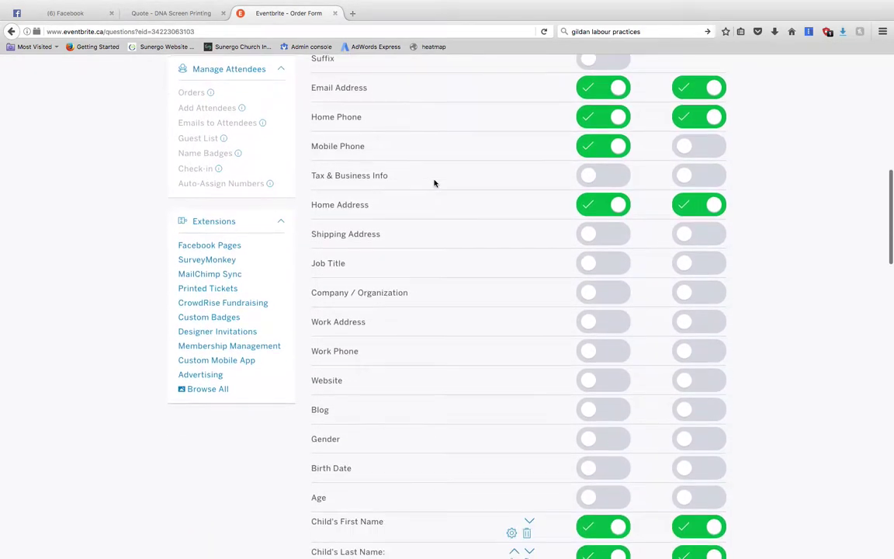
pyautogui.scroll(-1, 435, 183)
pyautogui.scroll(-10, 435, 183)
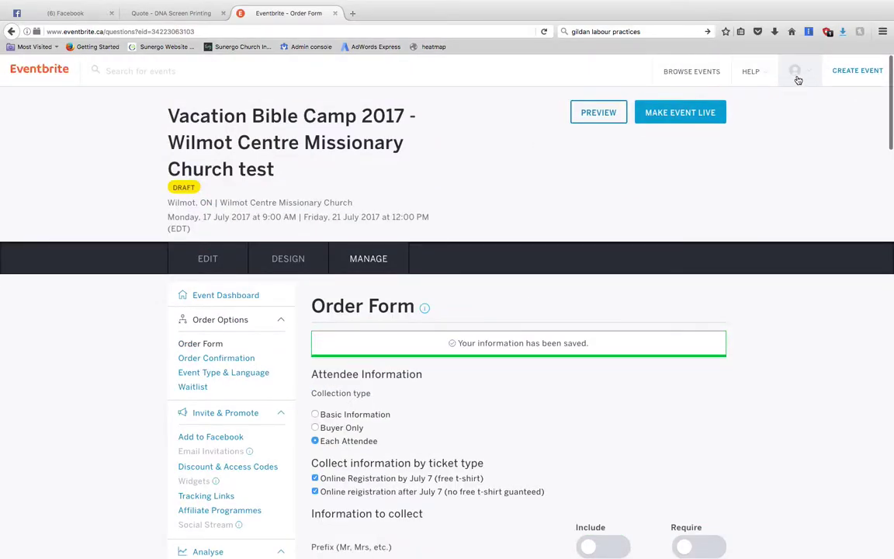
# Bring up the account's navigation options
pyautogui.moveTo(797, 74)
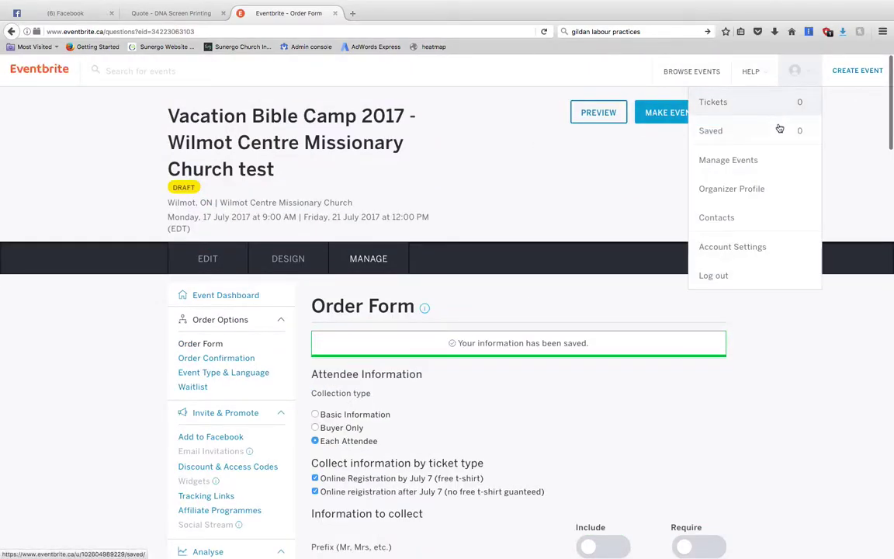